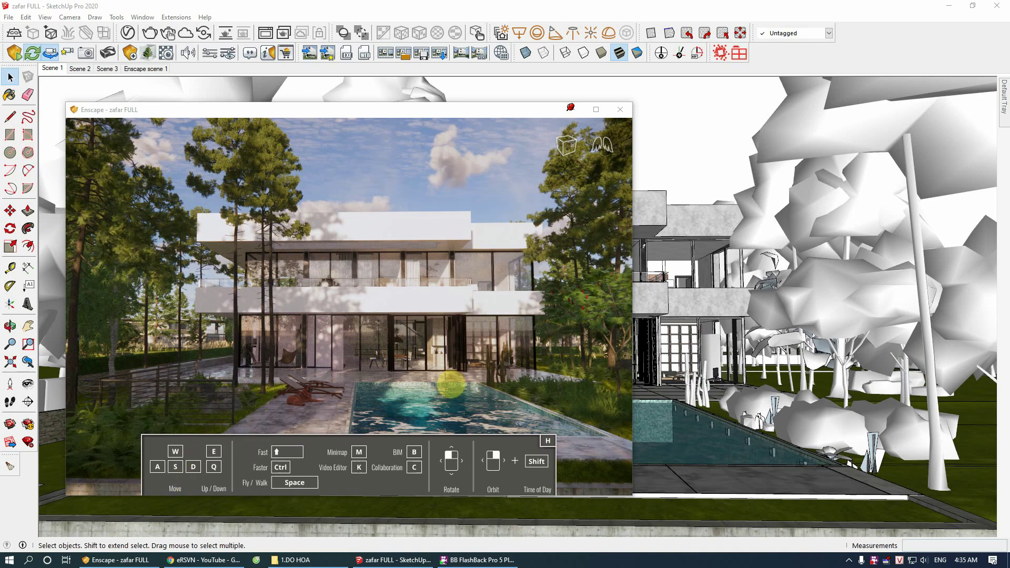
Step: Turn and walk the camera to a frontal view of the villa and pool, then reposition the Enscape window
{"action": "left_click_drag", "start_coordinate": [392, 425], "coordinate": [421, 427]}
{"action": "key", "text": "w"}
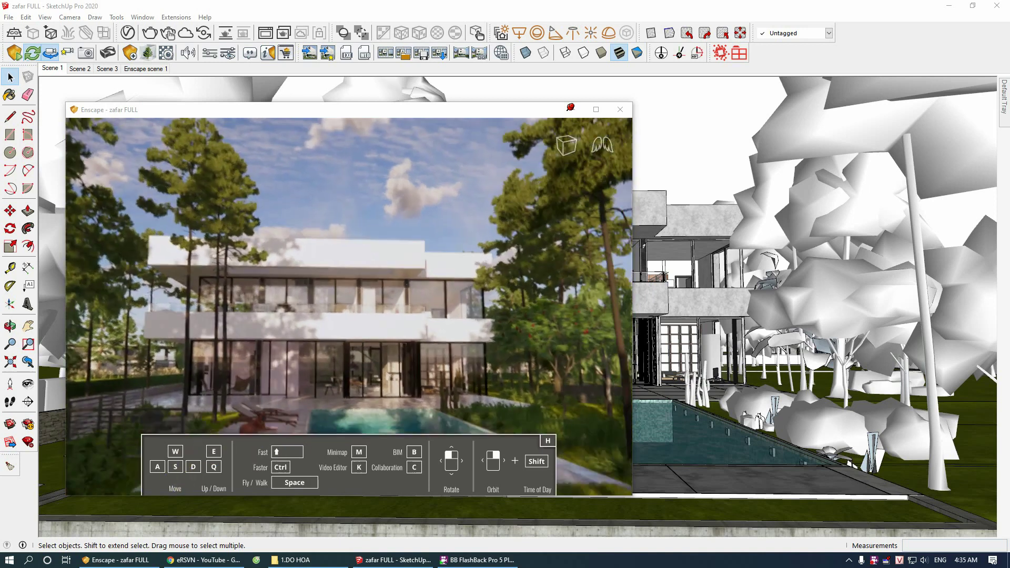
{"action": "key", "text": "d"}
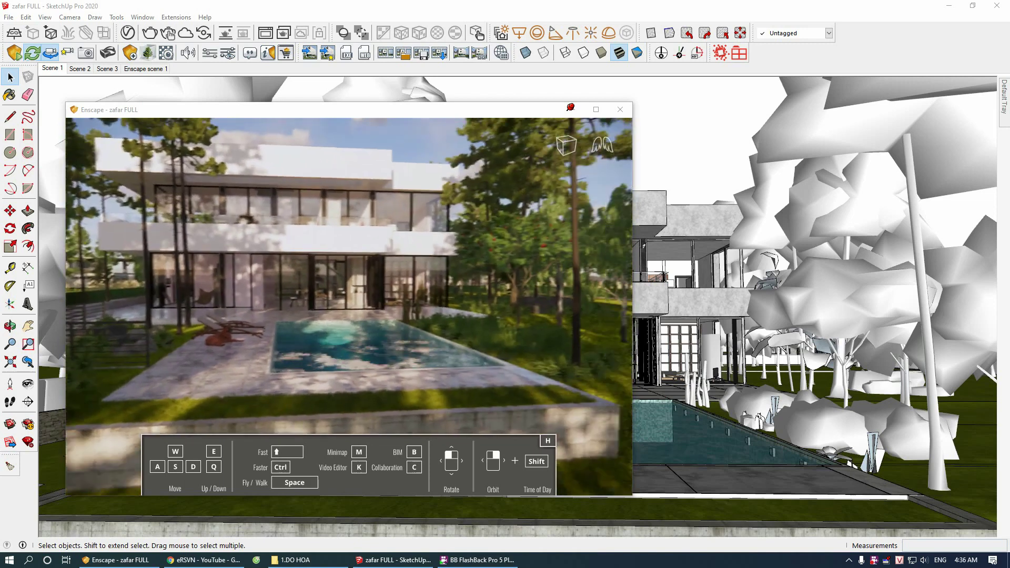
{"action": "key", "text": "w"}
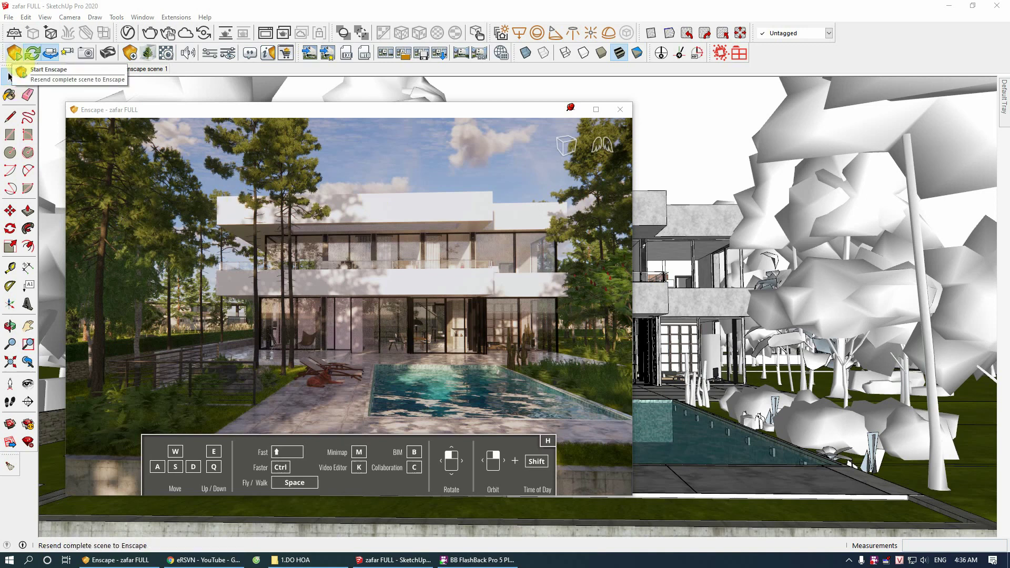
{"action": "left_click_drag", "start_coordinate": [264, 111], "coordinate": [316, 95]}
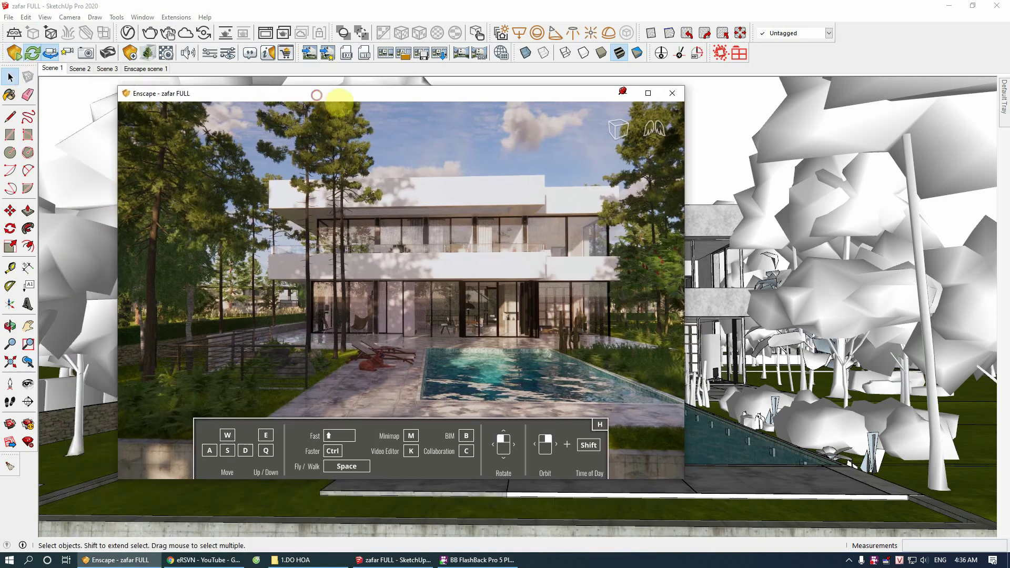
{"action": "left_click_drag", "start_coordinate": [316, 95], "coordinate": [294, 106]}
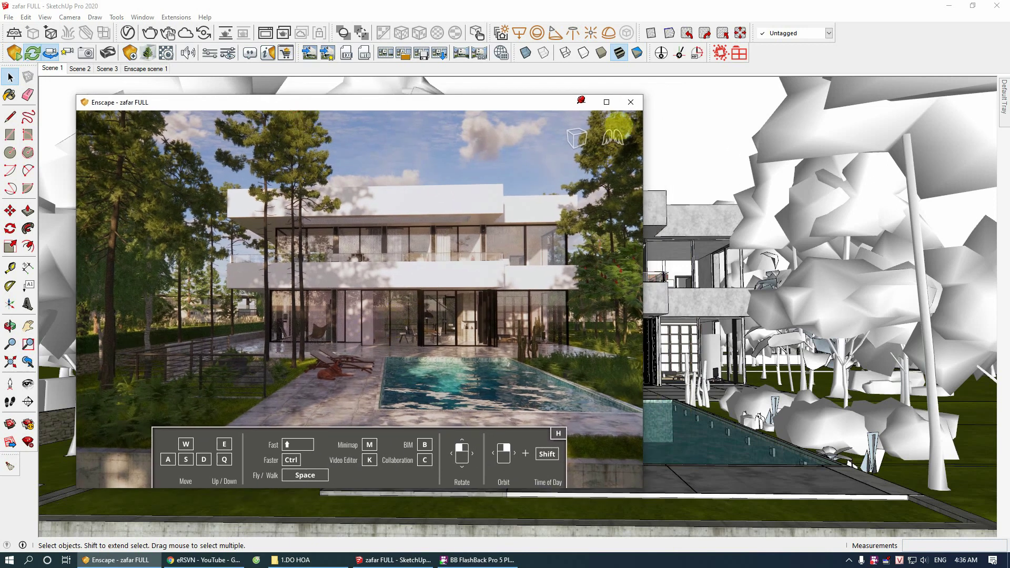
Step: Maximize the Enscape render, then hide the navigation help overlay and show it again
{"action": "left_click", "coordinate": [606, 102]}
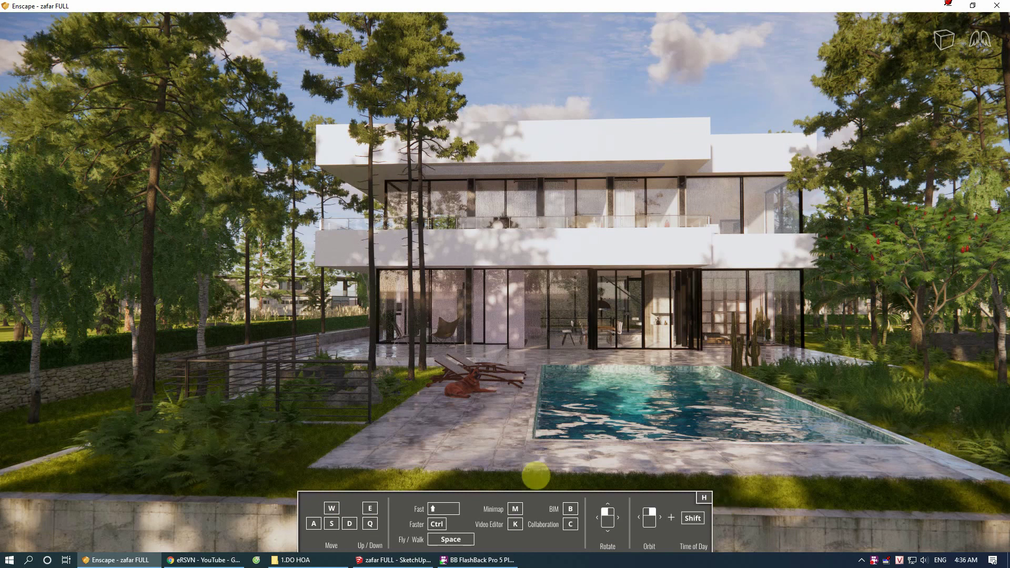
{"action": "key", "text": "h"}
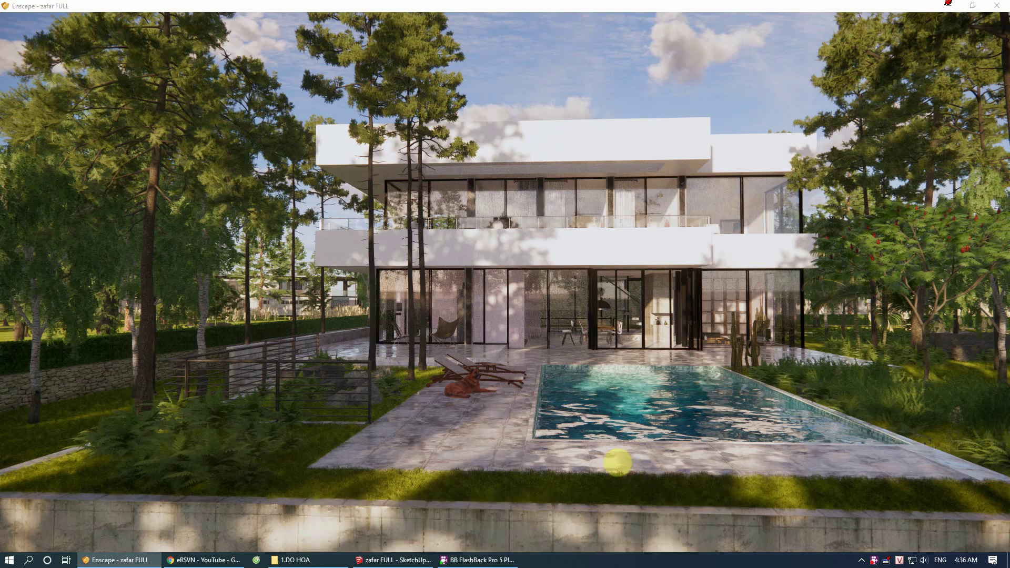
{"action": "key", "text": "h"}
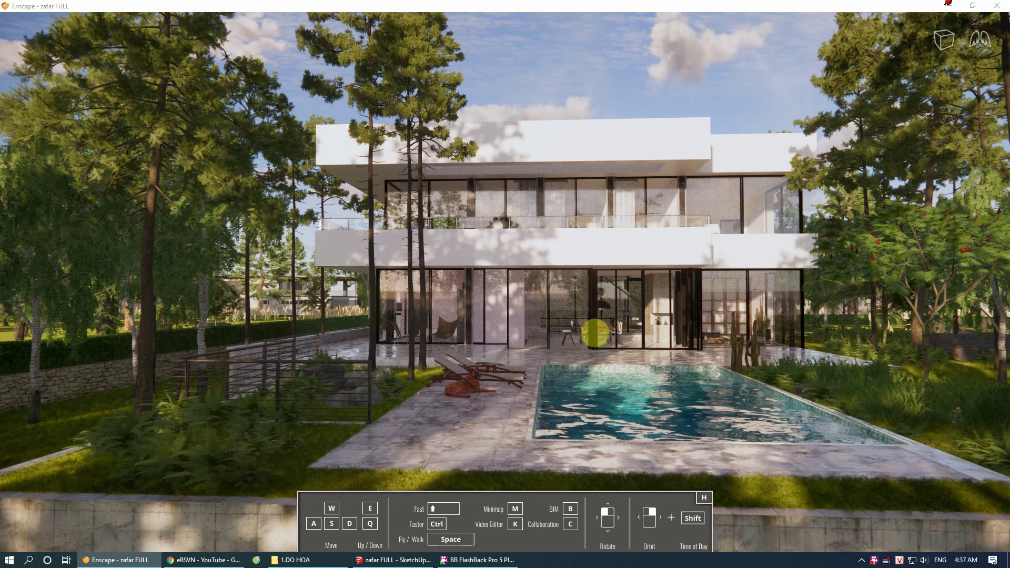
Step: Fly around the pool and back, lowering the camera to centre the whole villa behind the pool
{"action": "left_click_drag", "start_coordinate": [583, 363], "coordinate": [576, 364]}
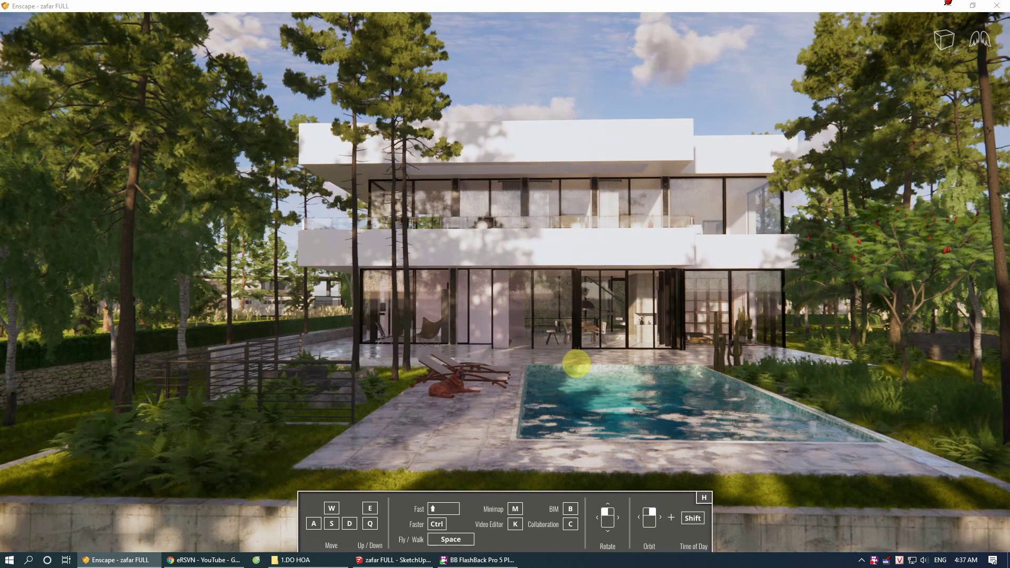
{"action": "scroll", "coordinate": [576, 364], "scroll_direction": "up", "scroll_amount": 2}
{"action": "scroll", "coordinate": [576, 363], "scroll_direction": "up", "scroll_amount": 2}
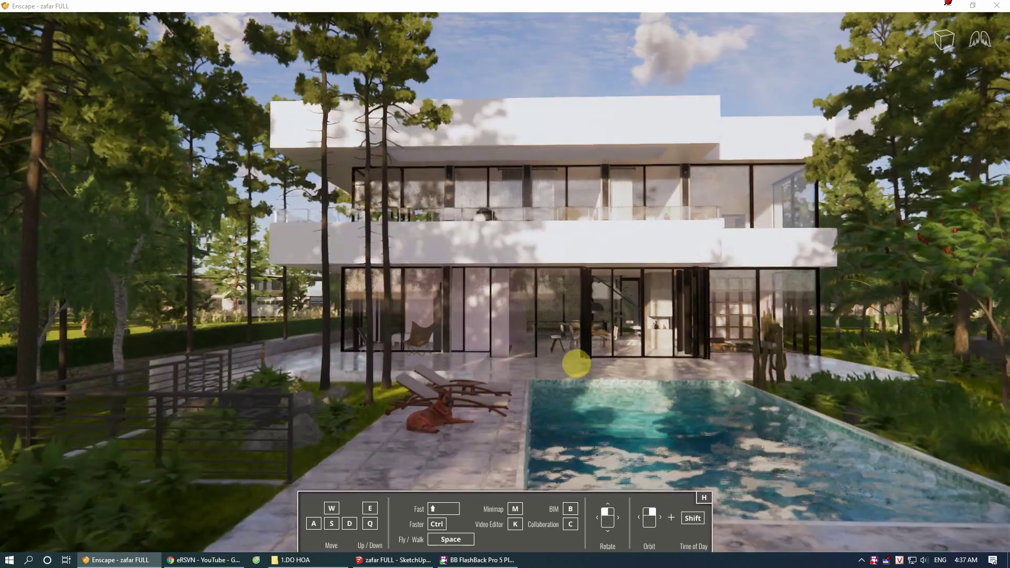
{"action": "scroll", "coordinate": [501, 444], "scroll_direction": "down", "scroll_amount": 3}
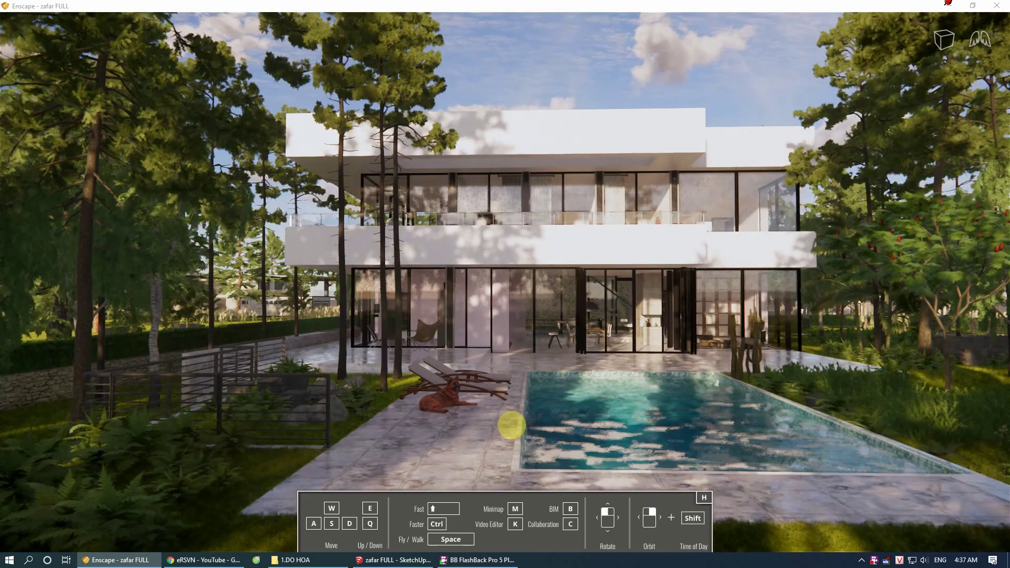
{"action": "key", "text": "a"}
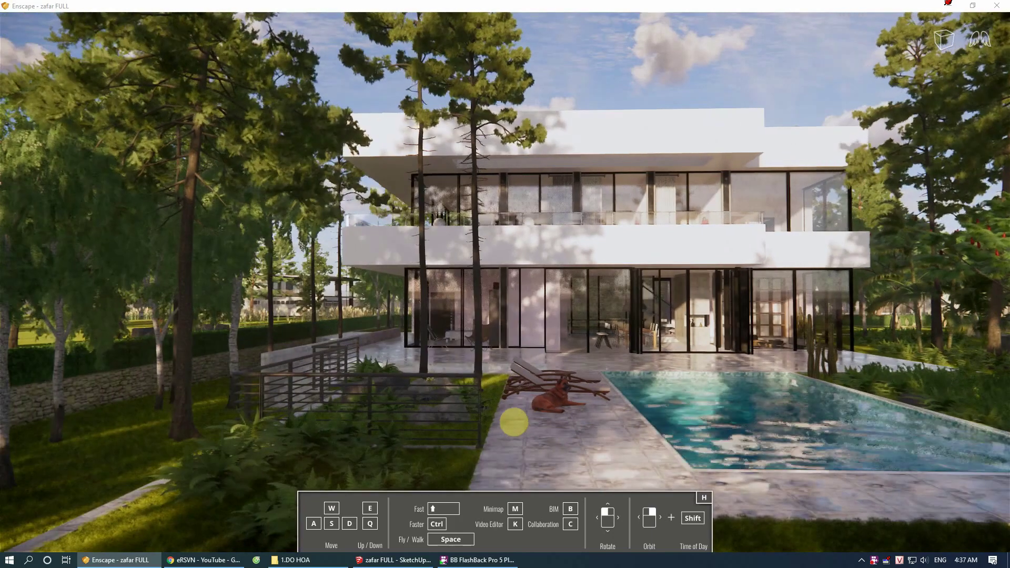
{"action": "key", "text": "d"}
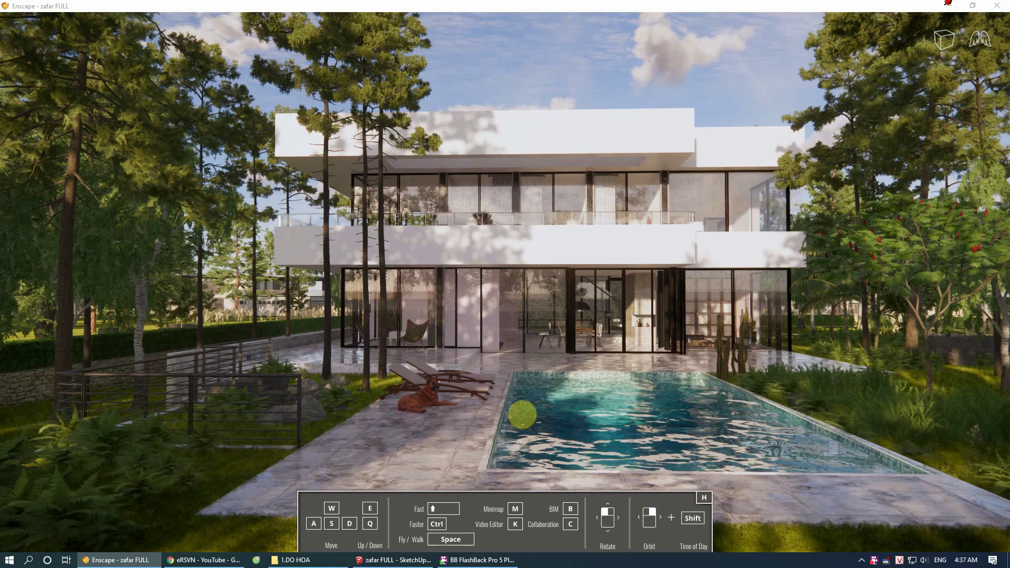
{"action": "key", "text": "s"}
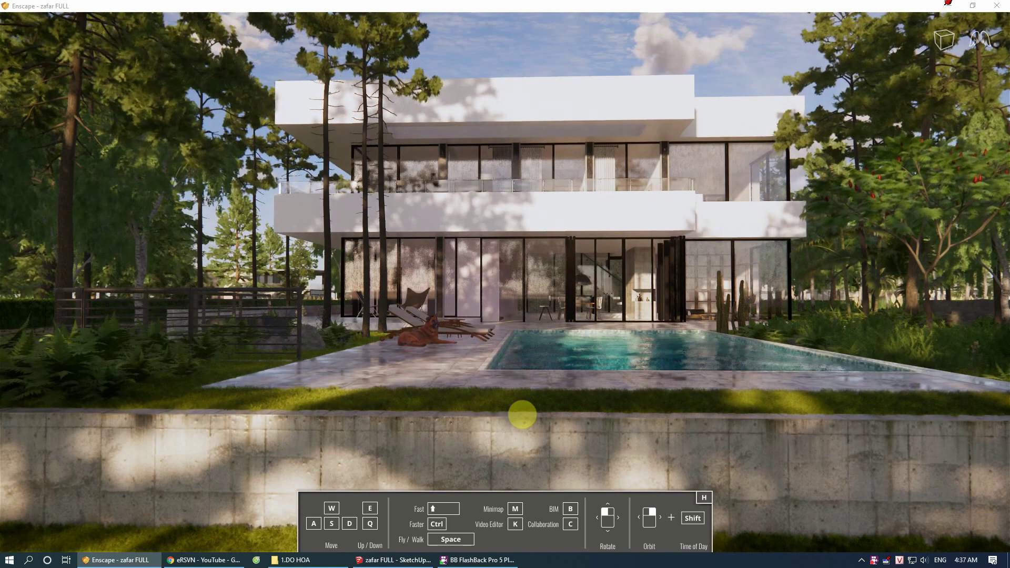
{"action": "key", "text": "w"}
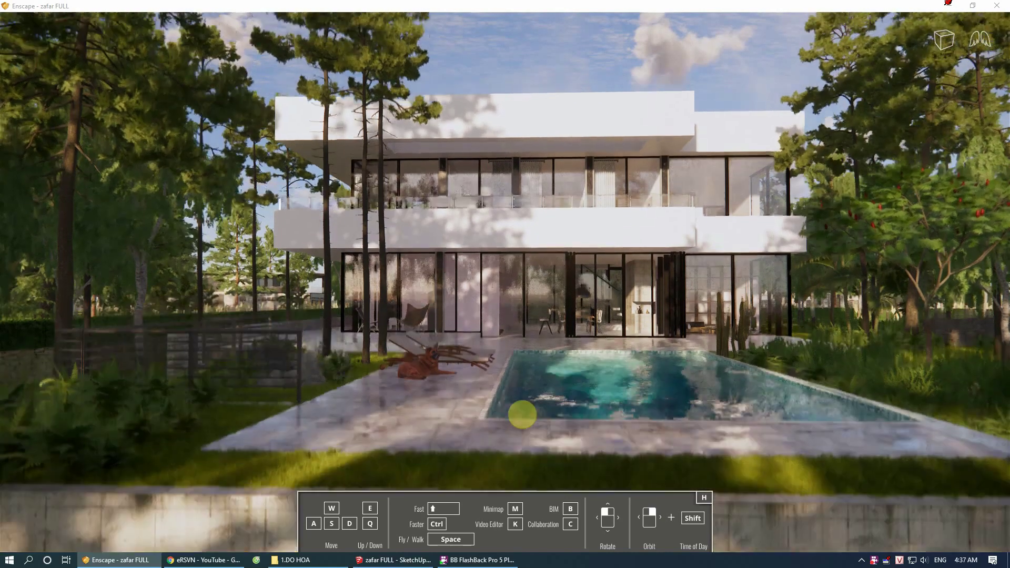
{"action": "key", "text": "q"}
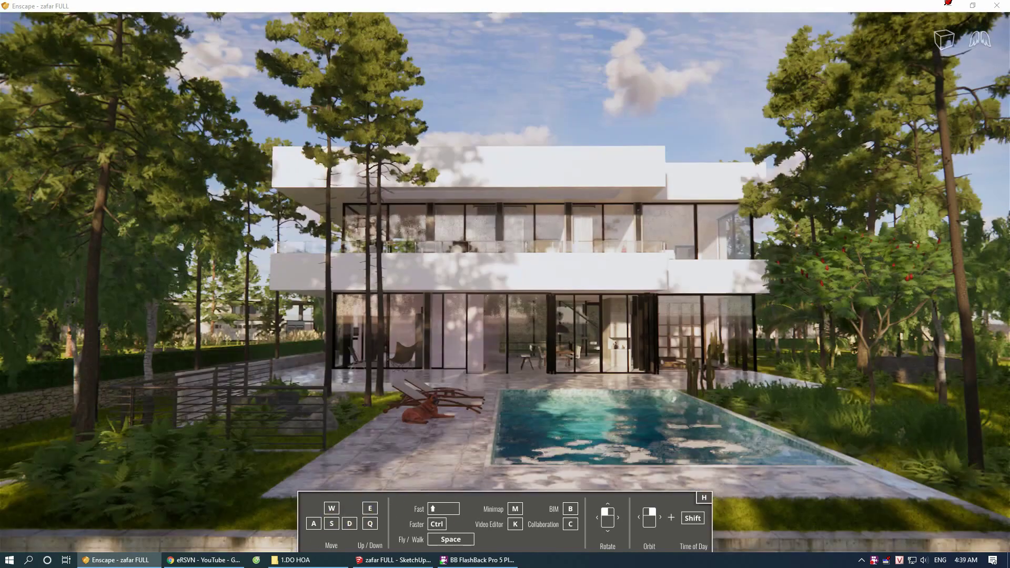
{"action": "left_click_drag", "start_coordinate": [529, 433], "coordinate": [505, 433]}
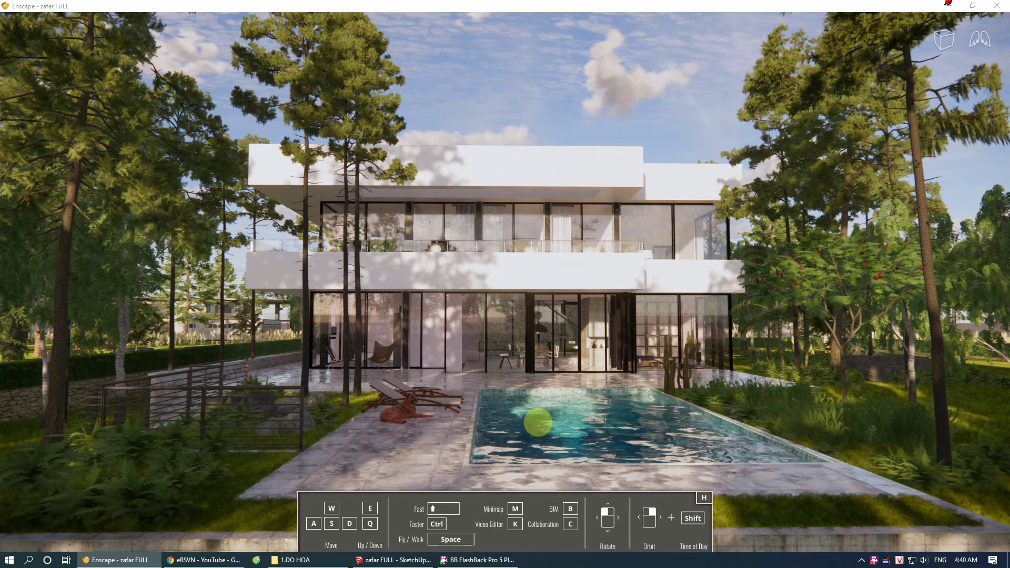
Step: Shift the camera right, left, forward and back around the pool with several trial orbits
{"action": "key", "text": "d"}
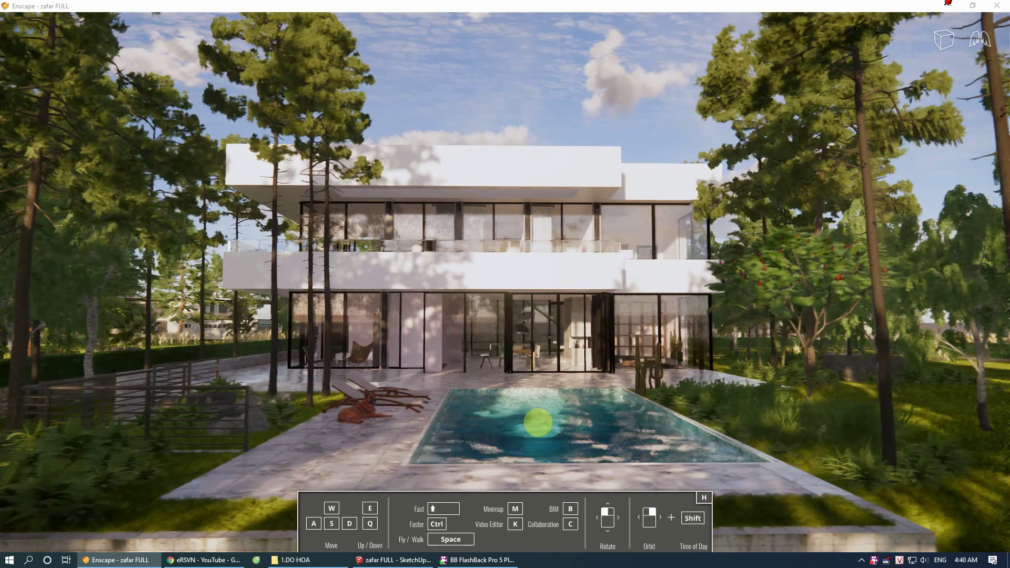
{"action": "key", "text": "a"}
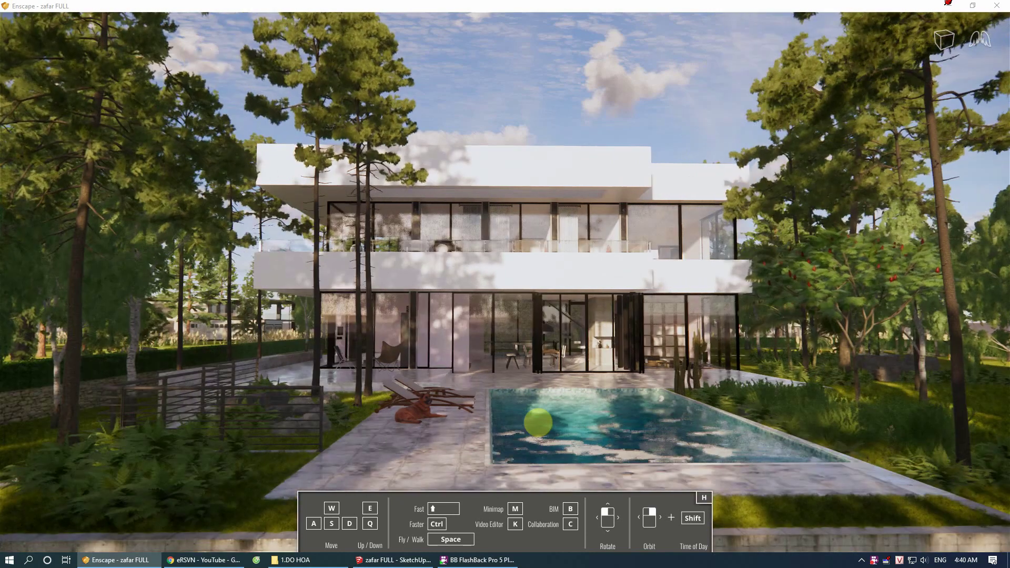
{"action": "key", "text": "w"}
{"action": "key", "text": "s"}
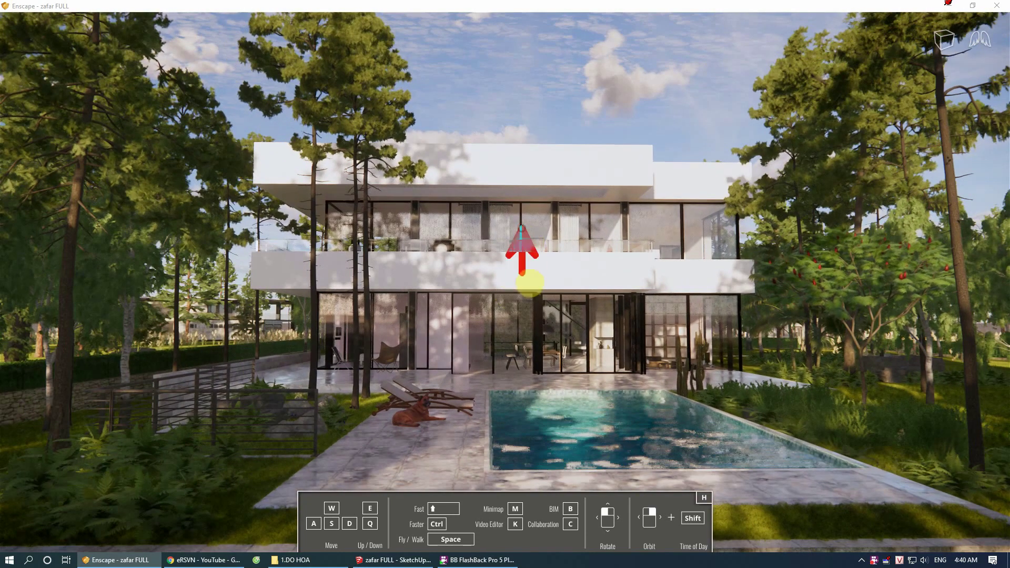
{"action": "left_click_drag", "start_coordinate": [522, 310], "coordinate": [522, 357]}
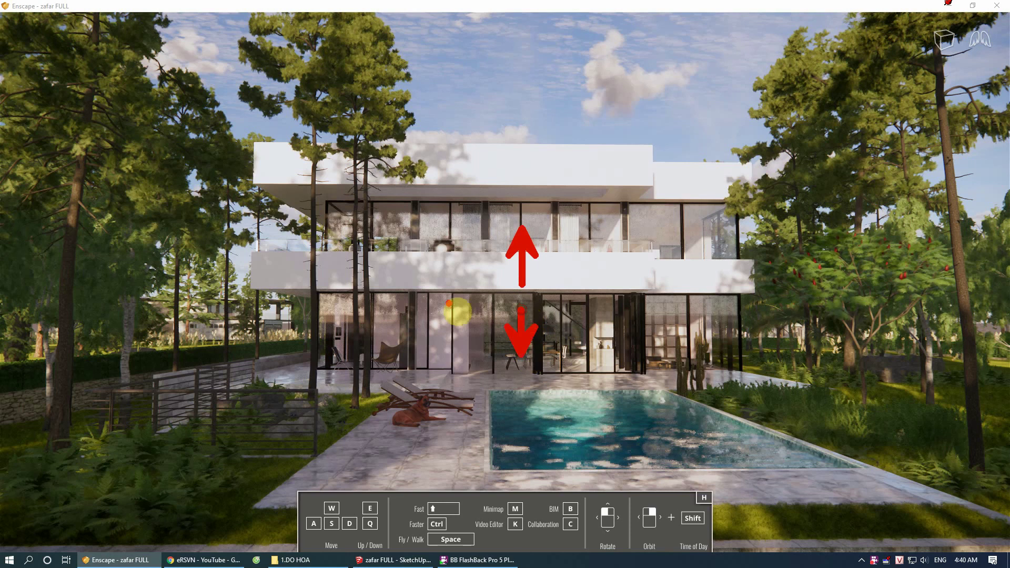
{"action": "left_click_drag", "start_coordinate": [482, 304], "coordinate": [451, 304]}
{"action": "left_click_drag", "start_coordinate": [564, 305], "coordinate": [599, 305]}
{"action": "mouse_move", "coordinate": [430, 223]}
{"action": "left_mouse_down"}
{"action": "mouse_move", "coordinate": [609, 355]}
{"action": "mouse_move", "coordinate": [624, 378]}
{"action": "left_mouse_up"}
{"action": "key", "text": "Escape"}
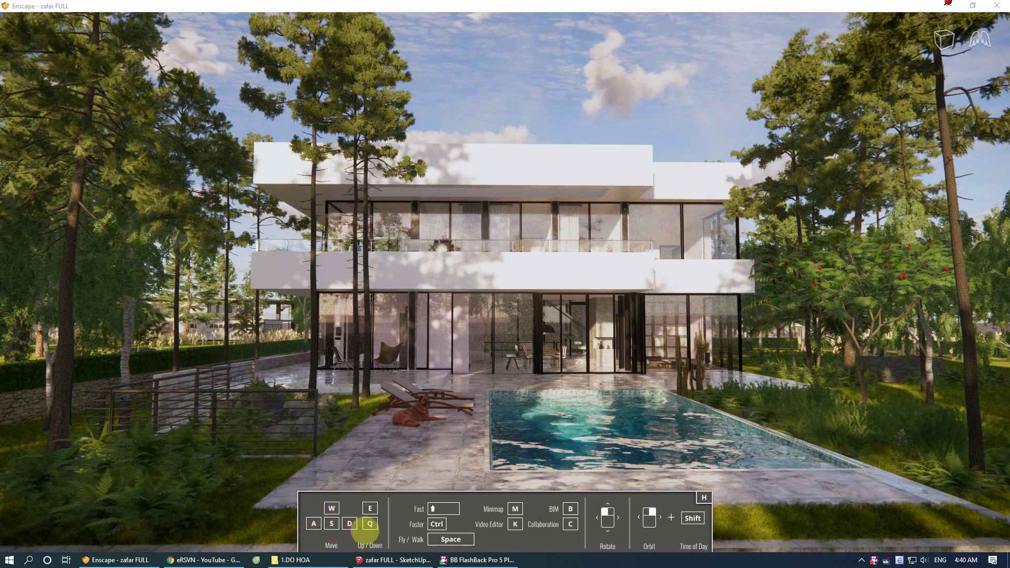
Step: Orbit to an angled view of the villa seen across the pool
{"action": "left_click_drag", "start_coordinate": [479, 409], "coordinate": [507, 428]}
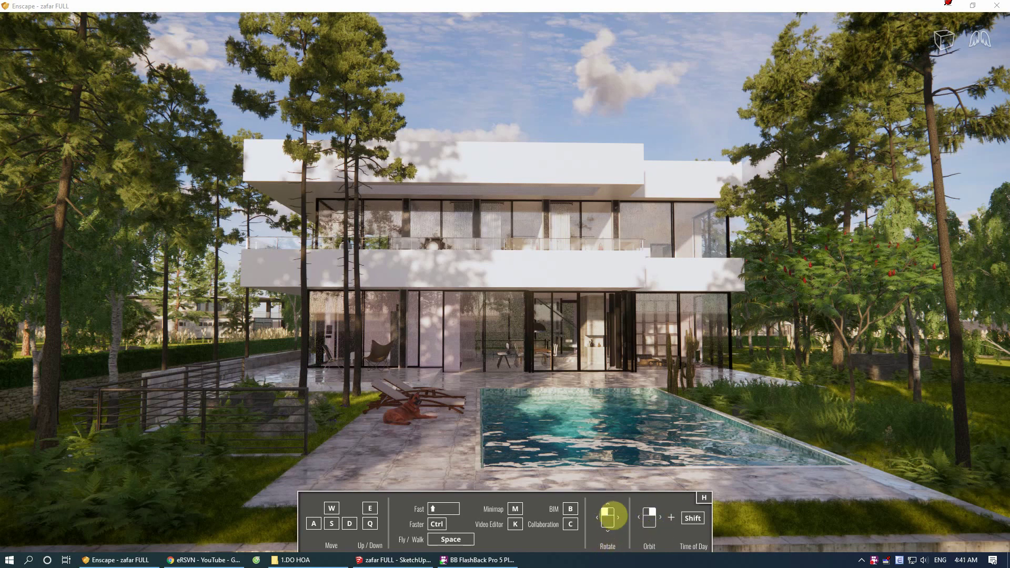
{"action": "left_click_drag", "start_coordinate": [489, 352], "coordinate": [513, 376]}
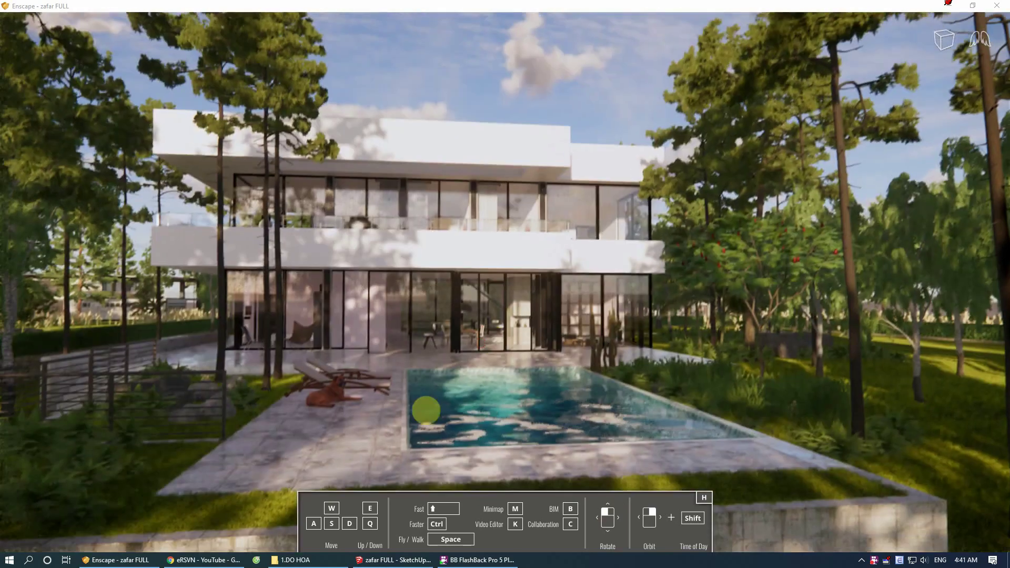
{"action": "right_click_drag", "start_coordinate": [424, 408], "coordinate": [485, 277]}
Step: Restore Enscape to a smaller window and move it aside to uncover the SketchUp model
{"action": "left_click", "coordinate": [972, 5]}
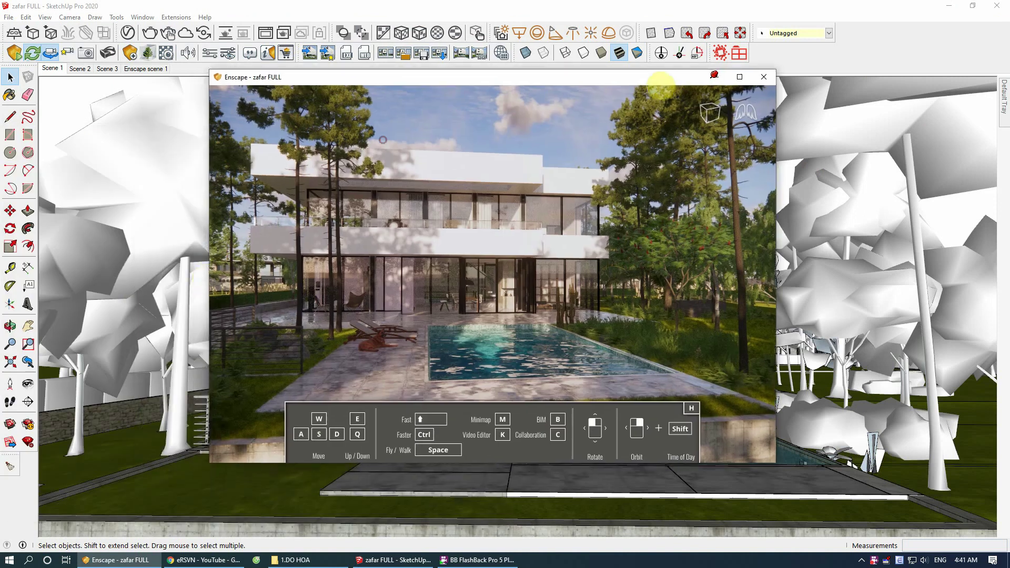
{"action": "left_click_drag", "start_coordinate": [661, 84], "coordinate": [660, 87]}
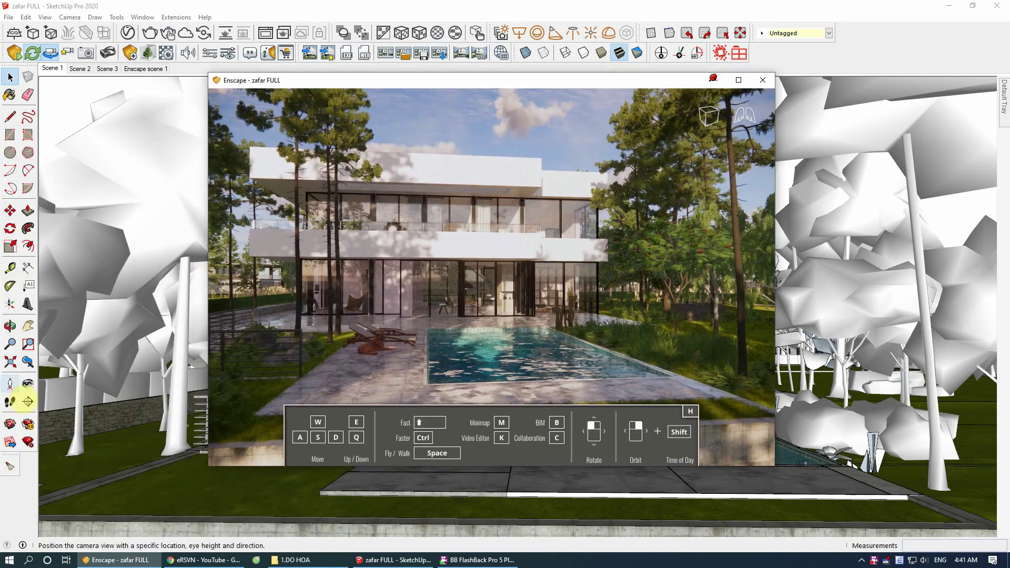
{"action": "left_click_drag", "start_coordinate": [428, 90], "coordinate": [202, 517]}
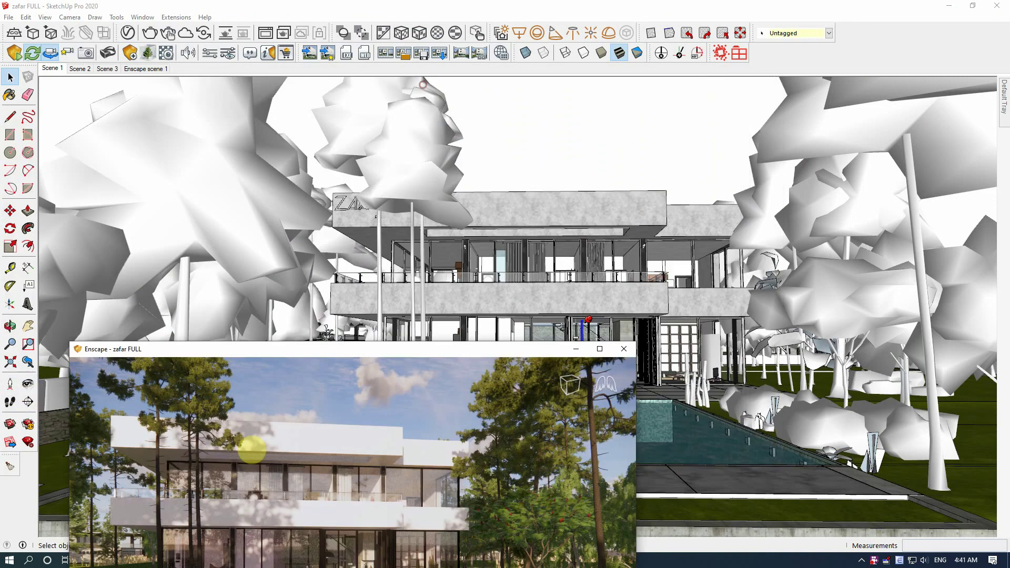
Step: Use Look Around to turn SketchUp's camera toward the house and pool, parking Enscape lower left
{"action": "left_click", "coordinate": [28, 384]}
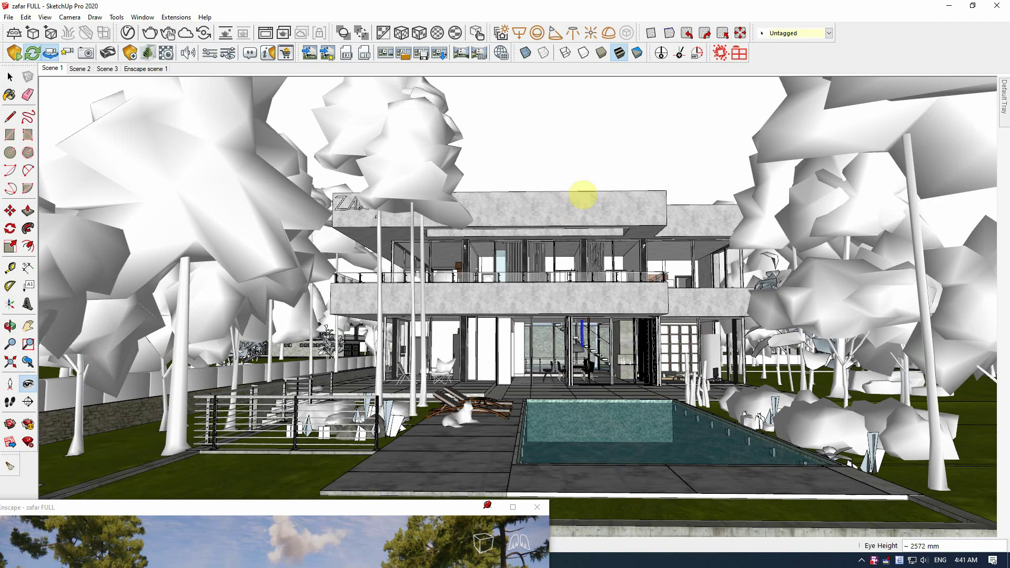
{"action": "mouse_move", "coordinate": [601, 189]}
{"action": "left_mouse_down"}
{"action": "mouse_move", "coordinate": [409, 270]}
{"action": "mouse_move", "coordinate": [564, 378]}
{"action": "mouse_move", "coordinate": [551, 378]}
{"action": "mouse_move", "coordinate": [694, 345]}
{"action": "mouse_move", "coordinate": [801, 413]}
{"action": "mouse_move", "coordinate": [781, 237]}
{"action": "mouse_move", "coordinate": [679, 232]}
{"action": "left_mouse_up"}
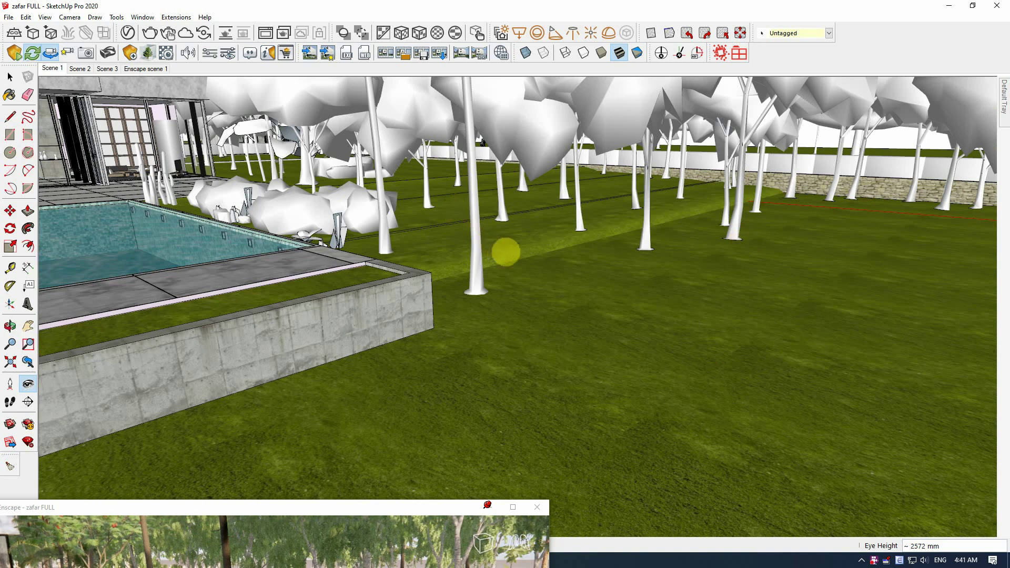
{"action": "mouse_move", "coordinate": [505, 250]}
{"action": "left_mouse_down"}
{"action": "mouse_move", "coordinate": [359, 221]}
{"action": "mouse_move", "coordinate": [305, 189]}
{"action": "mouse_move", "coordinate": [171, 163]}
{"action": "mouse_move", "coordinate": [238, 141]}
{"action": "mouse_move", "coordinate": [343, 162]}
{"action": "mouse_move", "coordinate": [288, 199]}
{"action": "left_mouse_up"}
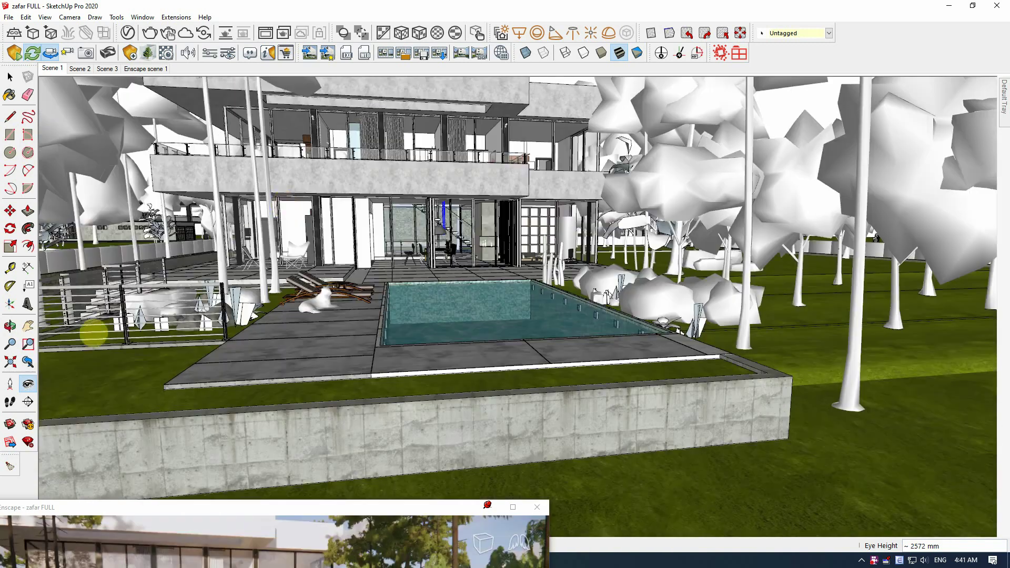
{"action": "left_click_drag", "start_coordinate": [245, 509], "coordinate": [393, 94]}
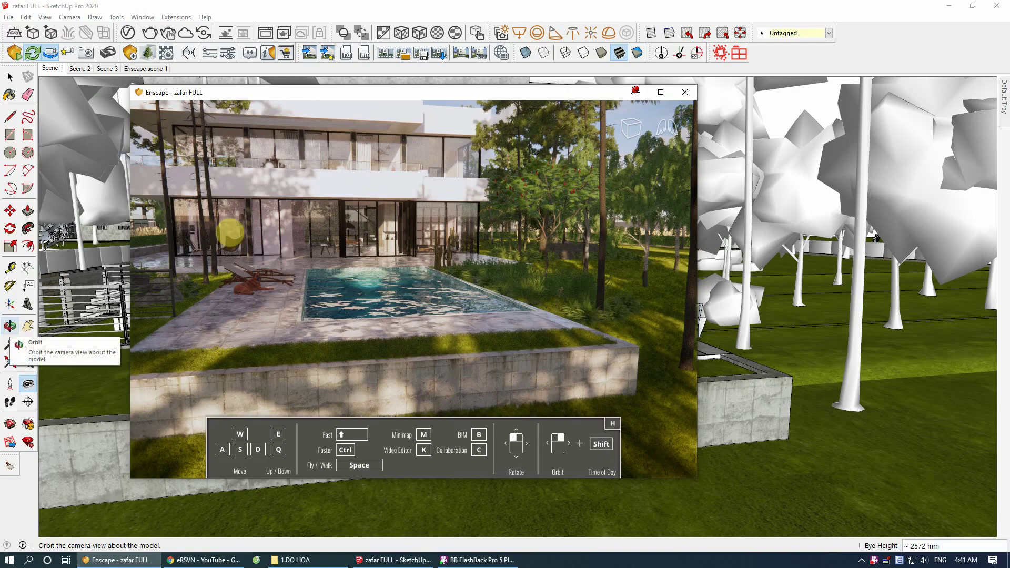
{"action": "left_click_drag", "start_coordinate": [466, 94], "coordinate": [290, 359]}
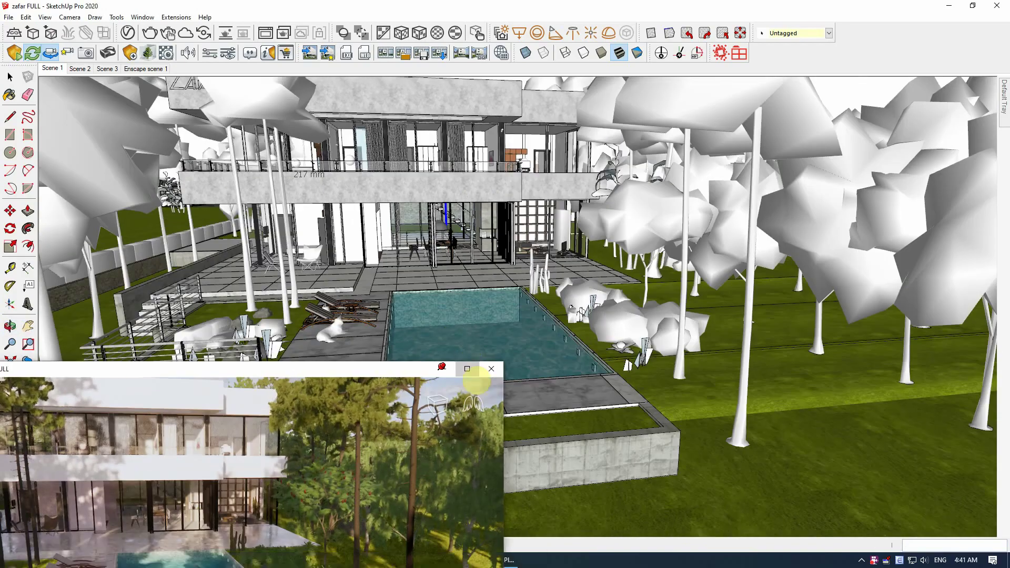
Step: Maximize the render and orbit past the wall end to face the house and pool from the lawn
{"action": "left_click", "coordinate": [467, 369]}
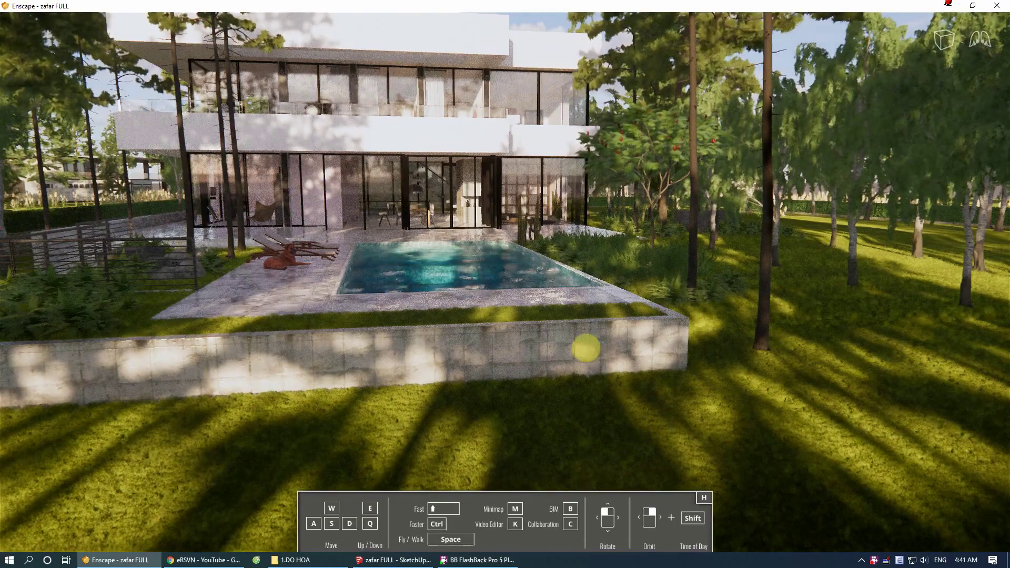
{"action": "right_click_drag", "start_coordinate": [534, 331], "coordinate": [473, 331]}
{"action": "right_click_drag", "start_coordinate": [569, 441], "coordinate": [625, 435]}
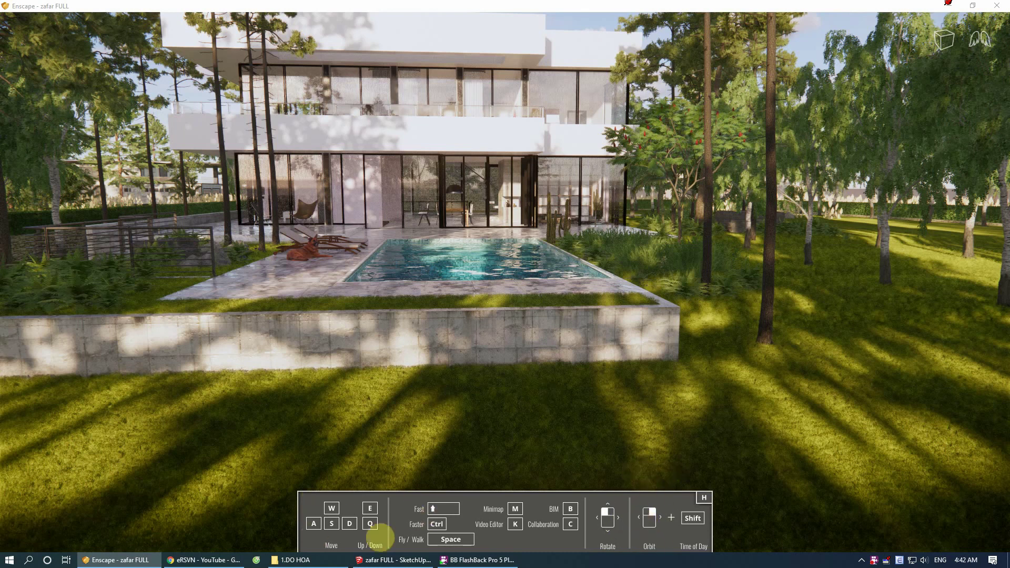
{"action": "mouse_move", "coordinate": [453, 411]}
{"action": "left_mouse_down"}
{"action": "mouse_move", "coordinate": [477, 446]}
{"action": "mouse_move", "coordinate": [453, 410]}
{"action": "left_mouse_up"}
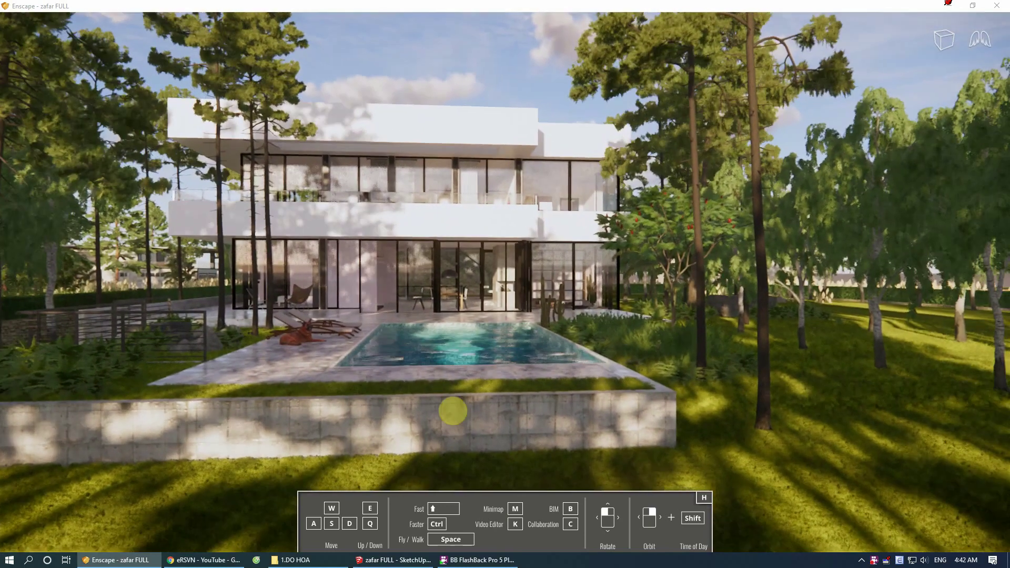
{"action": "key", "text": "w"}
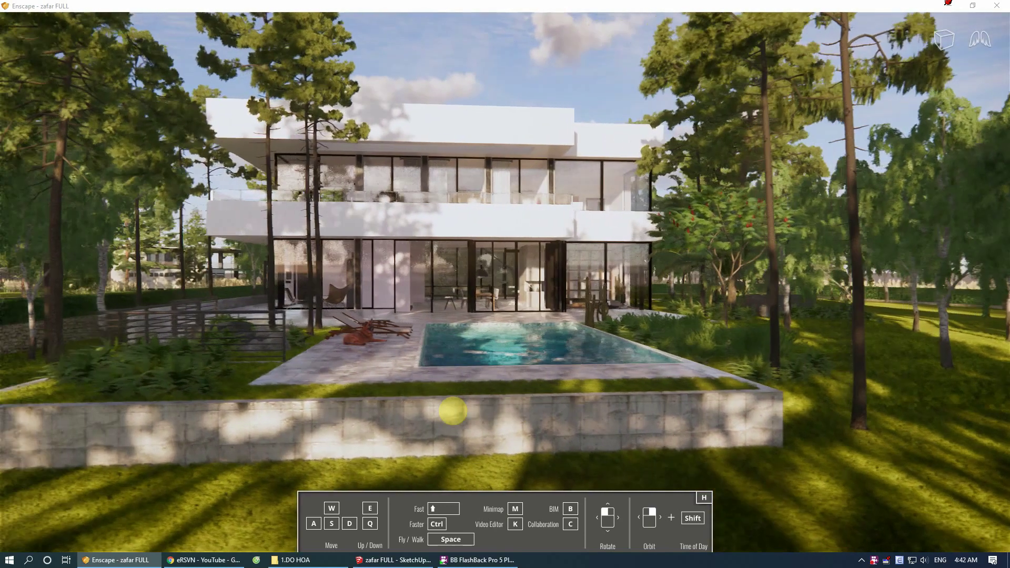
{"action": "key", "text": "d"}
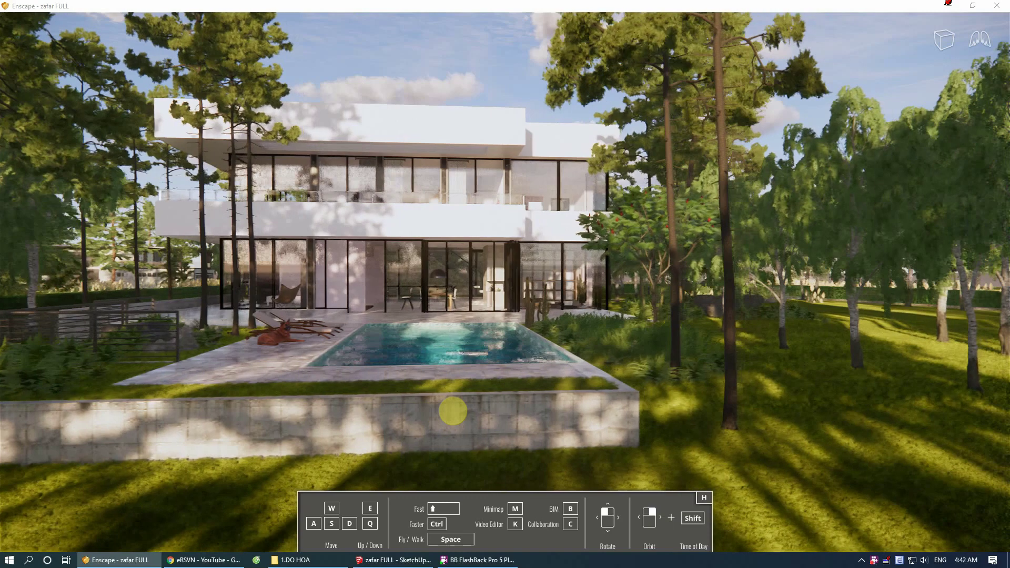
{"action": "key", "text": "s"}
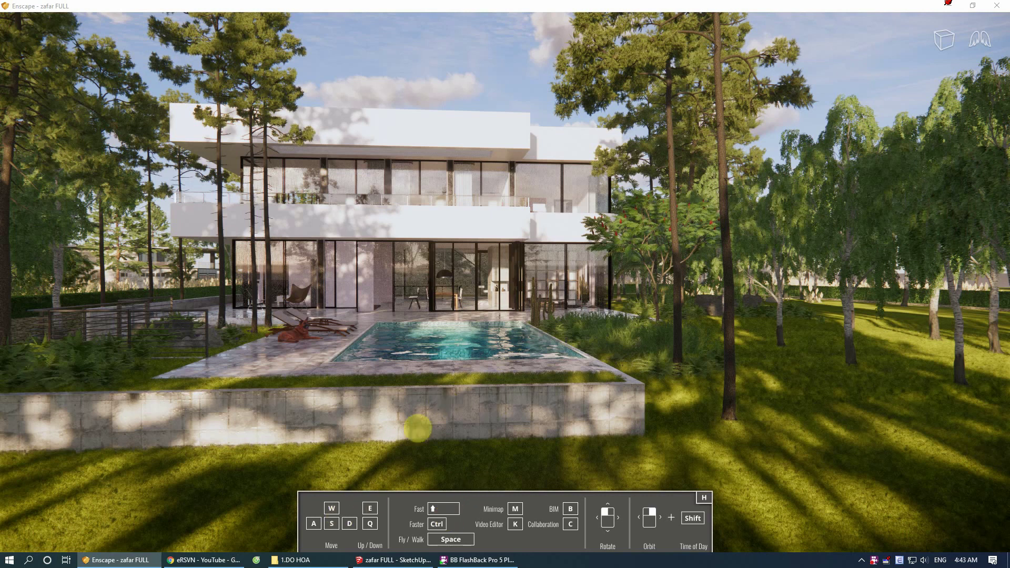
Step: Fly sideways and jump to viewpoint 2 among the pine trees
{"action": "scroll", "coordinate": [483, 325], "scroll_direction": "up", "scroll_amount": 2}
{"action": "scroll", "coordinate": [483, 325], "scroll_direction": "up", "scroll_amount": 2}
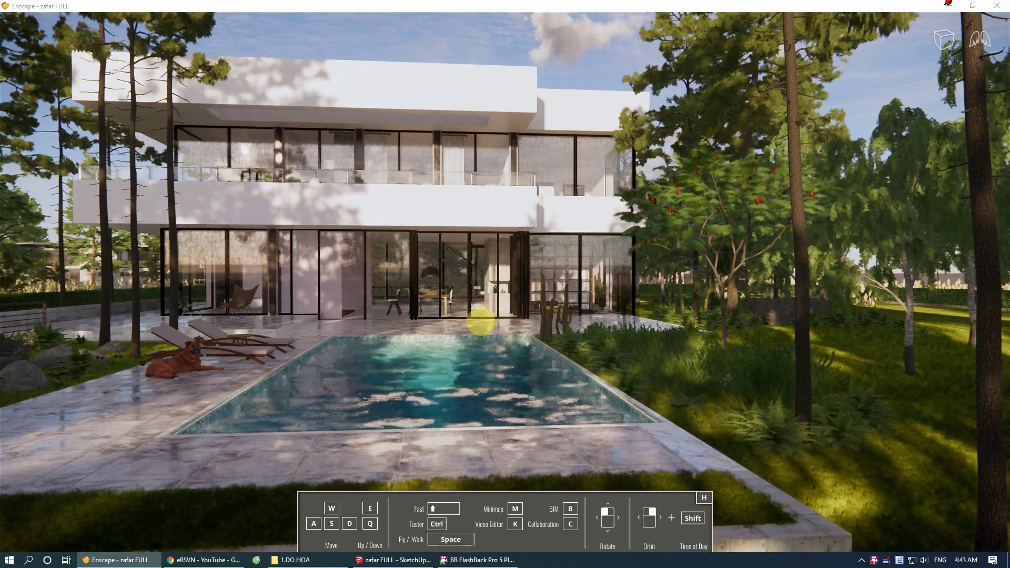
{"action": "scroll", "coordinate": [480, 322], "scroll_direction": "down", "scroll_amount": 3}
{"action": "key", "text": "d"}
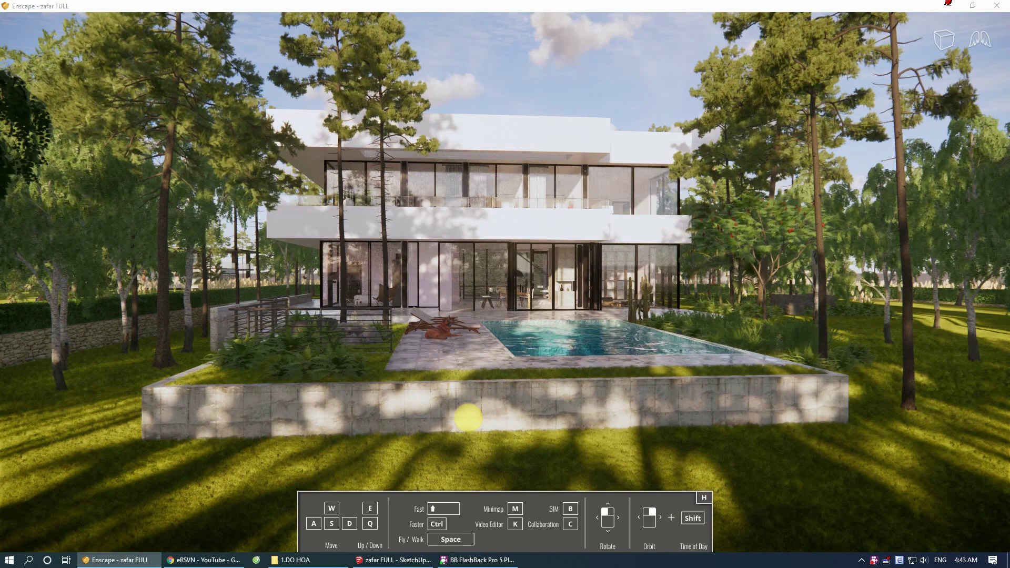
{"action": "key", "text": "2"}
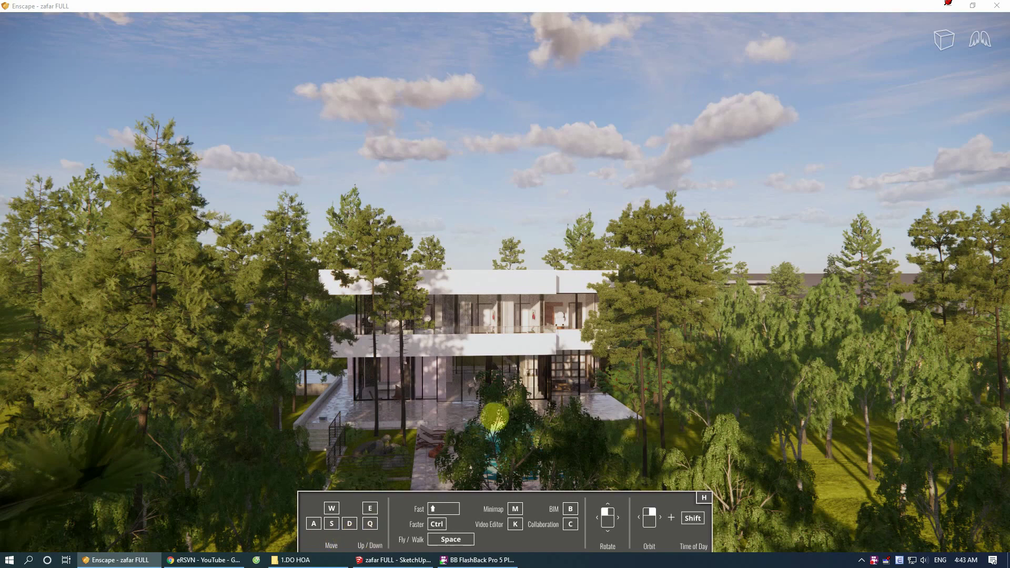
Step: Rise above the lawn and level the view onto the villa through the pines
{"action": "scroll", "coordinate": [492, 350], "scroll_direction": "up", "scroll_amount": 3}
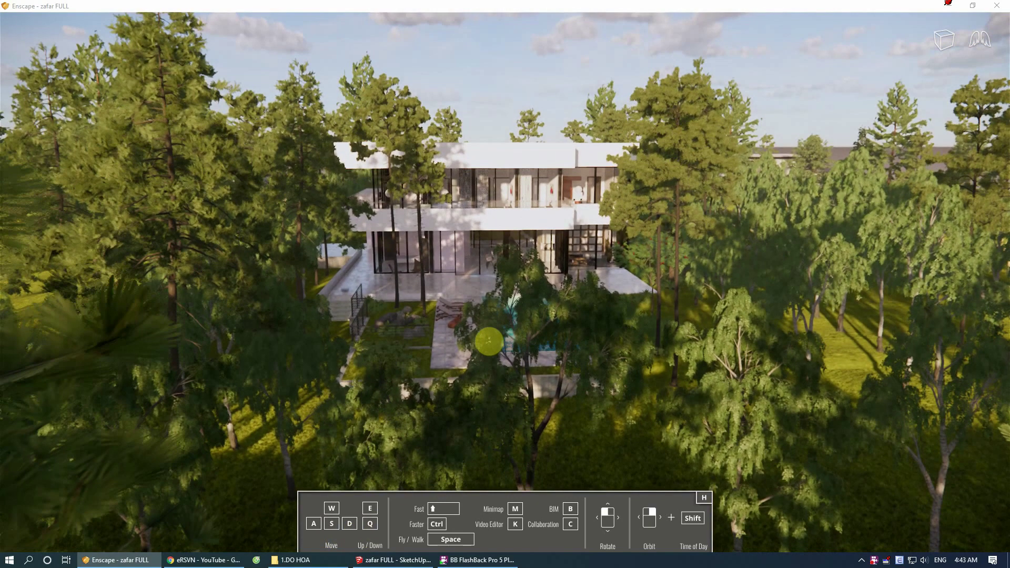
{"action": "scroll", "coordinate": [489, 334], "scroll_direction": "down", "scroll_amount": 5}
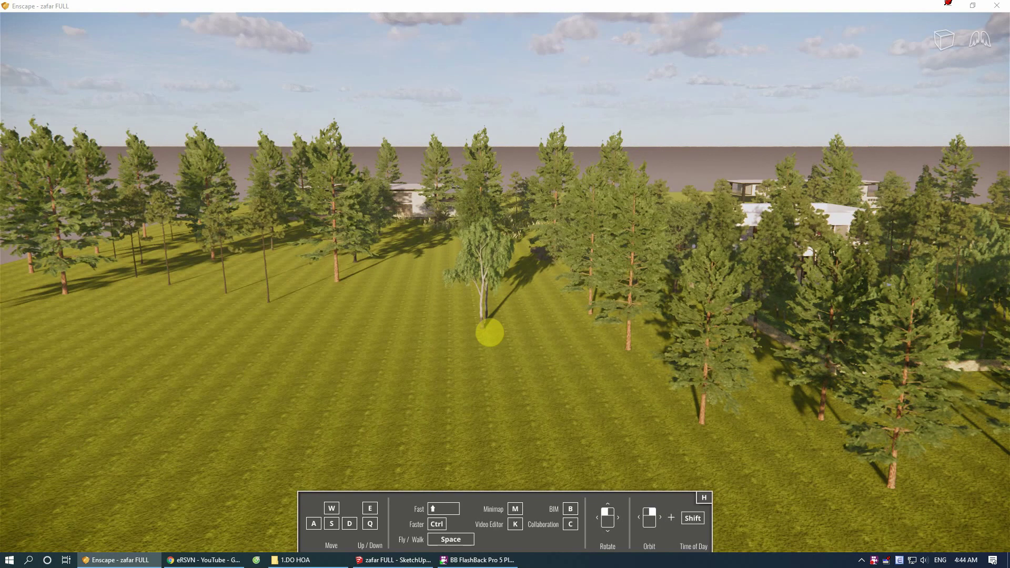
{"action": "scroll", "coordinate": [490, 329], "scroll_direction": "up", "scroll_amount": 5}
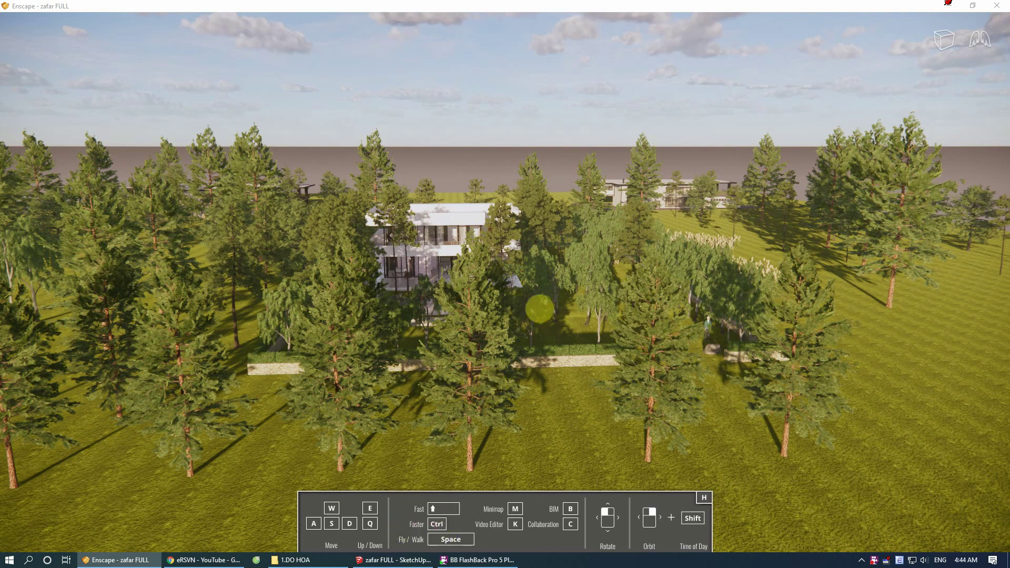
{"action": "left_click_drag", "start_coordinate": [540, 309], "coordinate": [631, 369]}
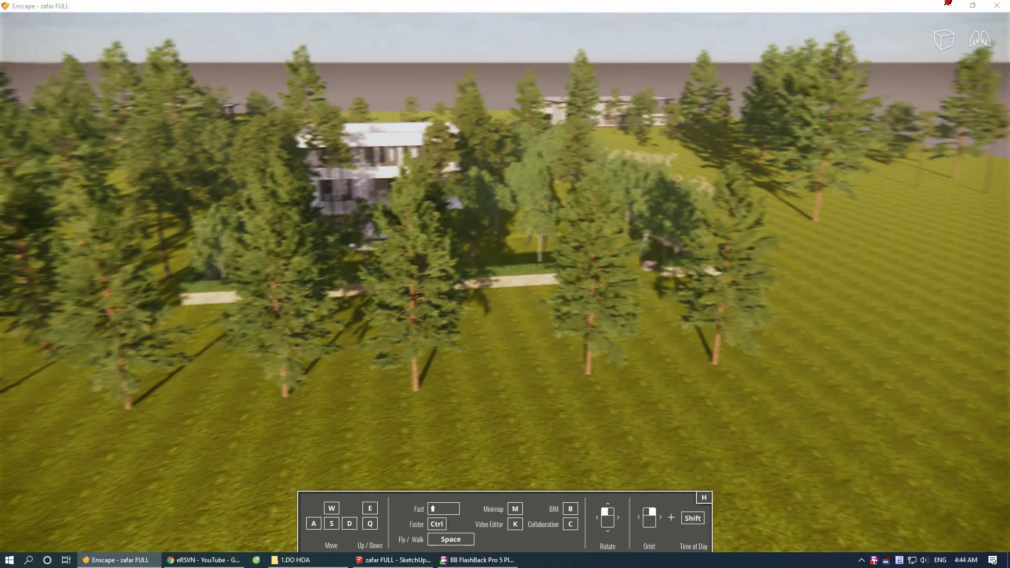
{"action": "left_click_drag", "start_coordinate": [539, 308], "coordinate": [586, 282]}
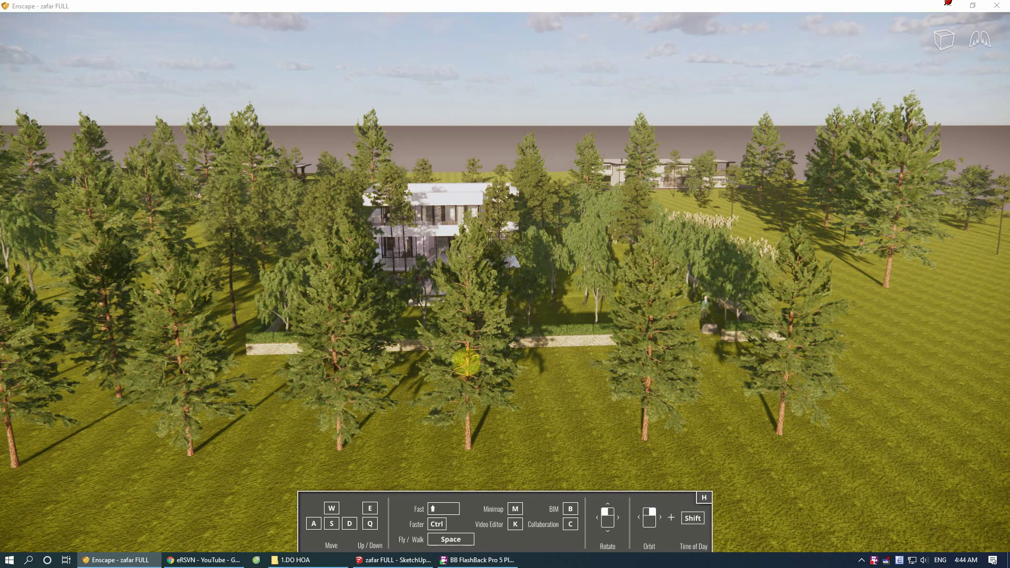
{"action": "mouse_move", "coordinate": [465, 361]}
{"action": "left_mouse_down"}
{"action": "mouse_move", "coordinate": [552, 347]}
{"action": "mouse_move", "coordinate": [481, 362]}
{"action": "left_mouse_up"}
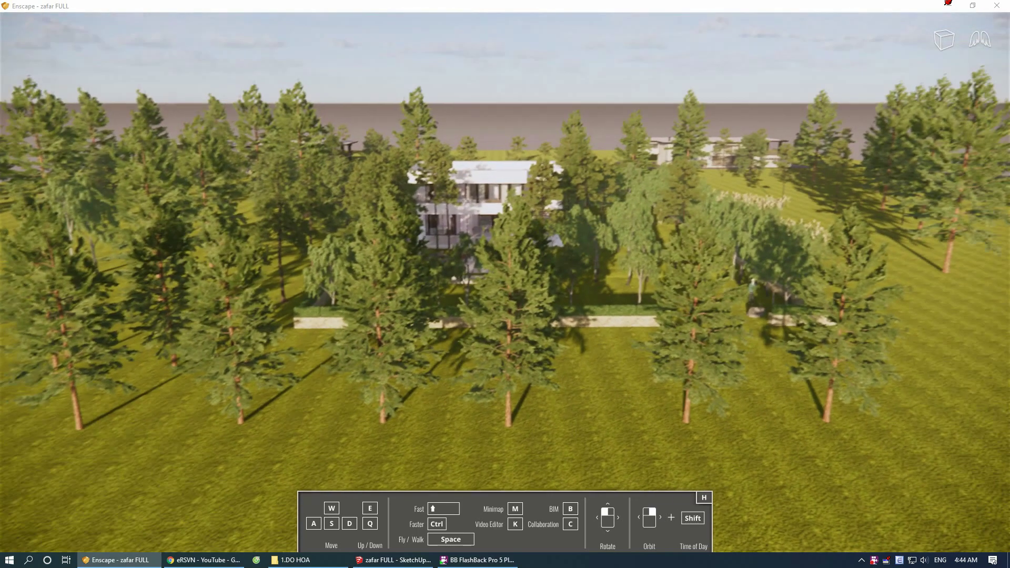
{"action": "scroll", "coordinate": [481, 362], "scroll_direction": "up", "scroll_amount": 5}
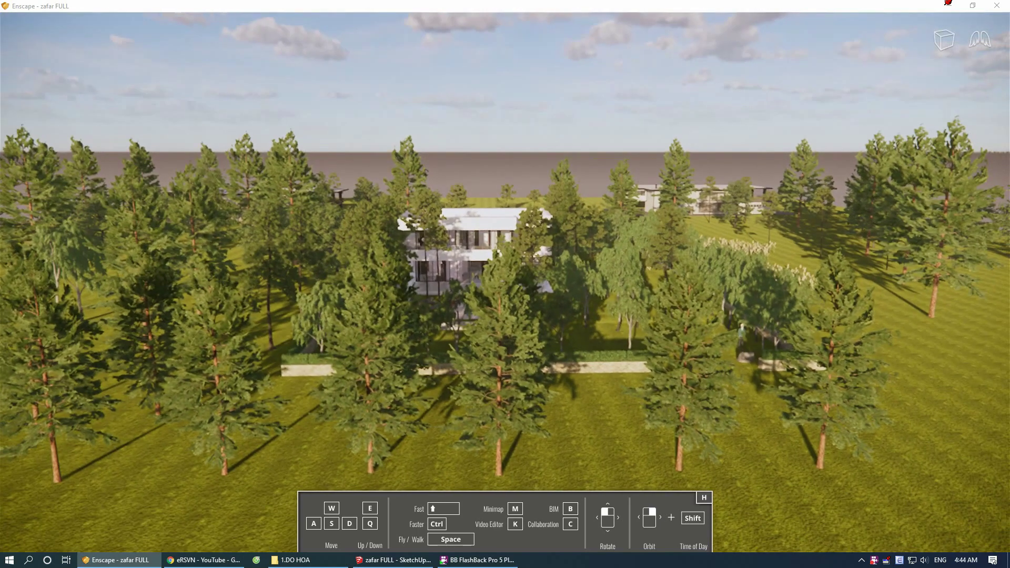
{"action": "left_click_drag", "start_coordinate": [546, 386], "coordinate": [530, 378]}
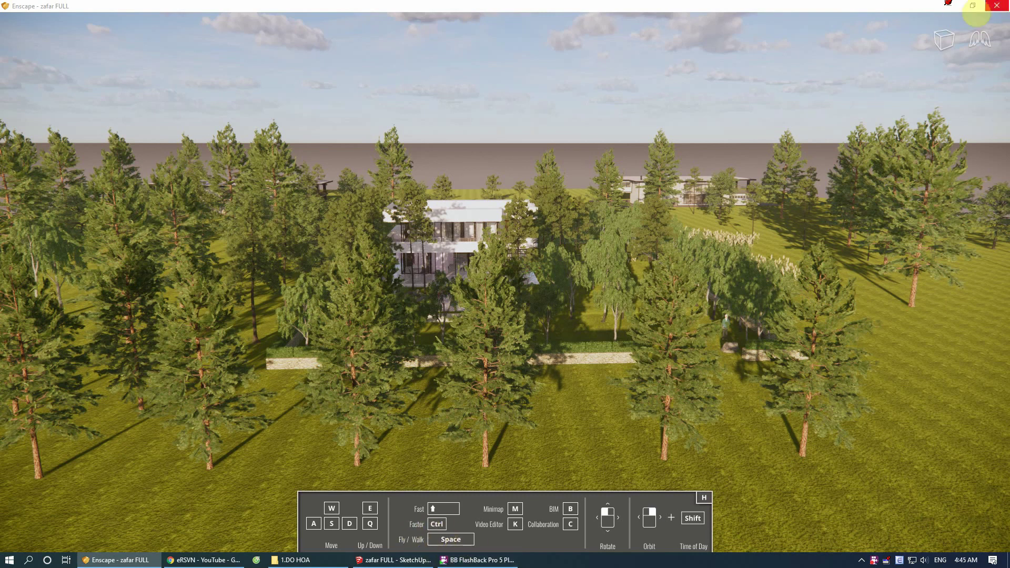
Step: Restore and centre the Enscape window, synchronize it with SketchUp's view, and maximize it again
{"action": "left_click", "coordinate": [973, 5]}
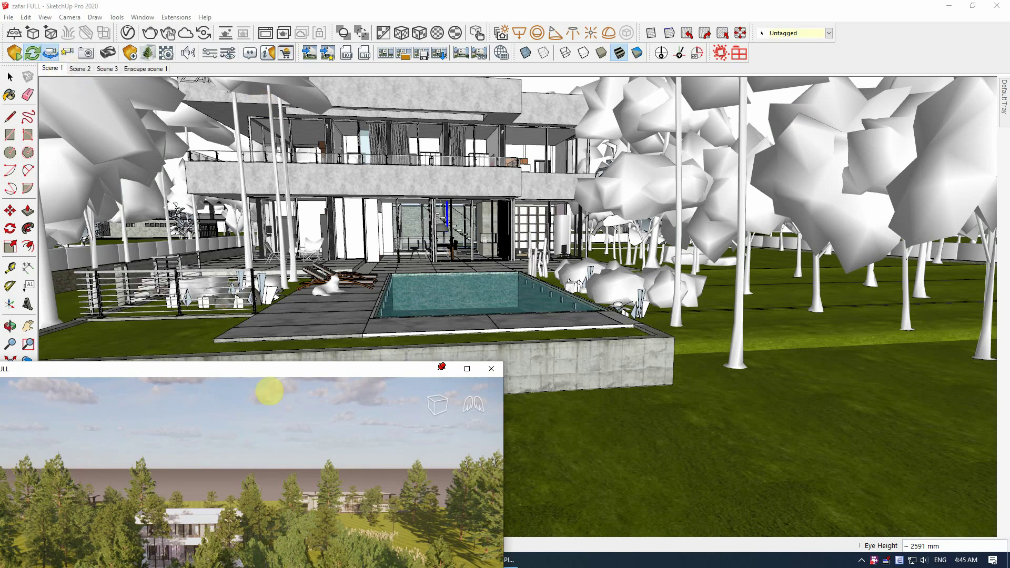
{"action": "mouse_move", "coordinate": [260, 374]}
{"action": "left_mouse_down"}
{"action": "mouse_move", "coordinate": [484, 226]}
{"action": "mouse_move", "coordinate": [511, 182]}
{"action": "left_mouse_up"}
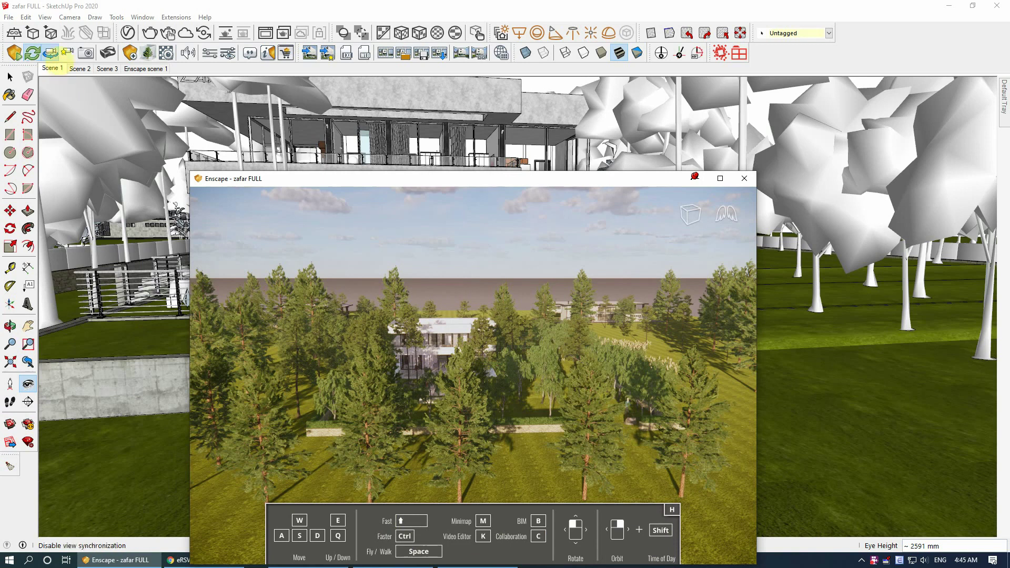
{"action": "left_click", "coordinate": [52, 68]}
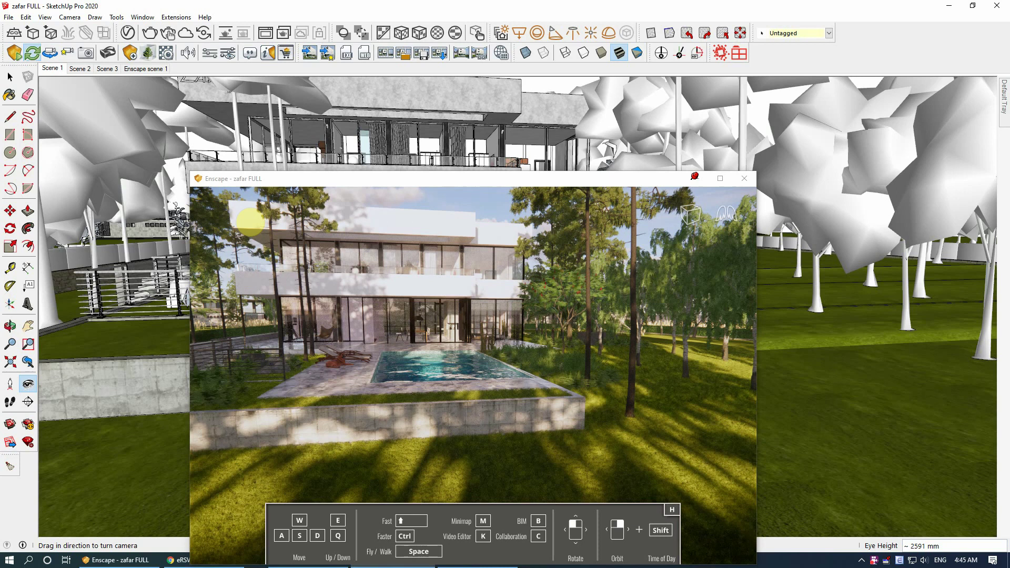
{"action": "left_click", "coordinate": [720, 178]}
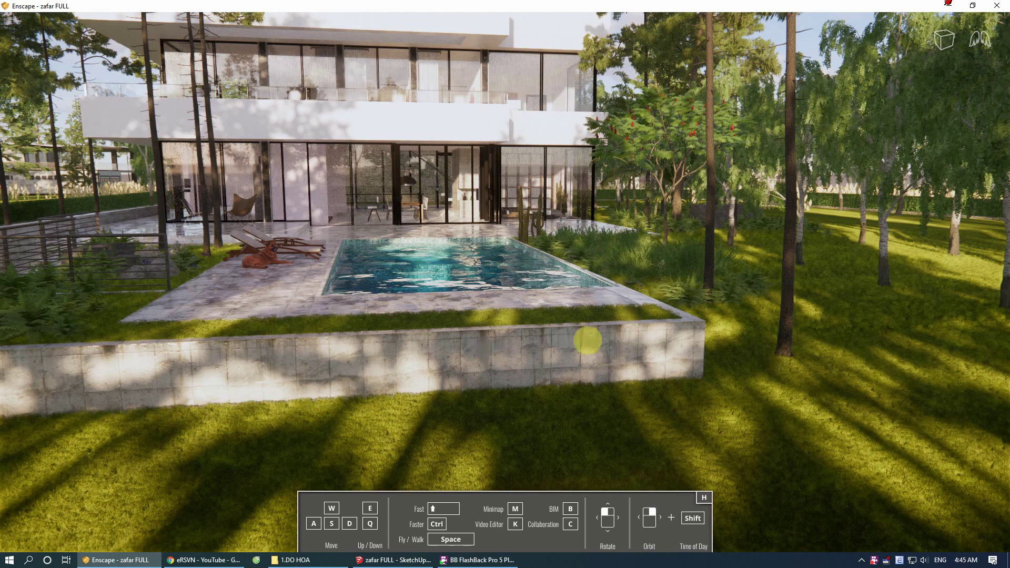
Step: Turn from the pool toward the birch grove and fly forward onto the sunlit lawn
{"action": "left_click_drag", "start_coordinate": [598, 325], "coordinate": [604, 349]}
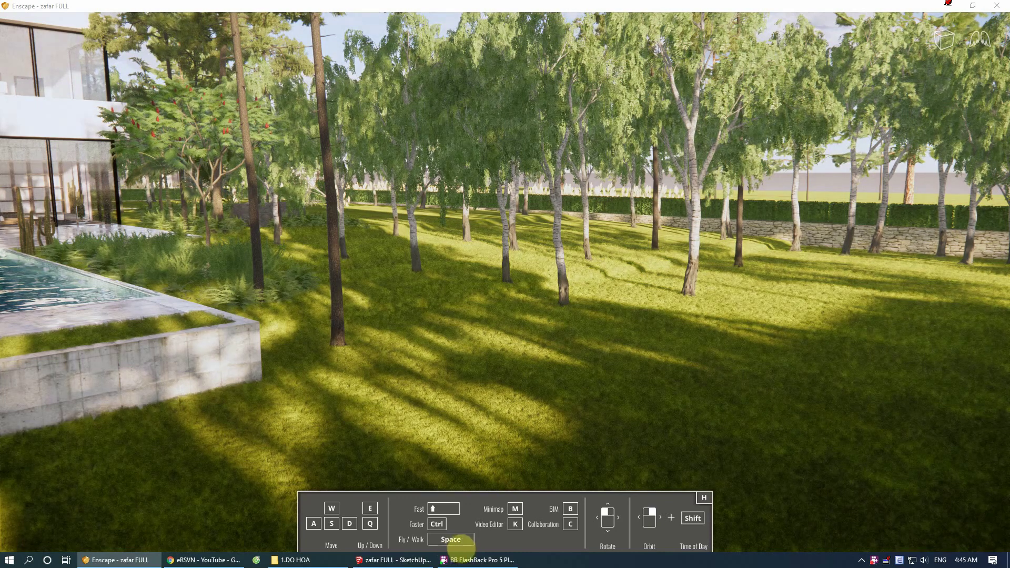
{"action": "scroll", "coordinate": [579, 358], "scroll_direction": "up", "scroll_amount": 2}
{"action": "scroll", "coordinate": [579, 358], "scroll_direction": "up", "scroll_amount": 2}
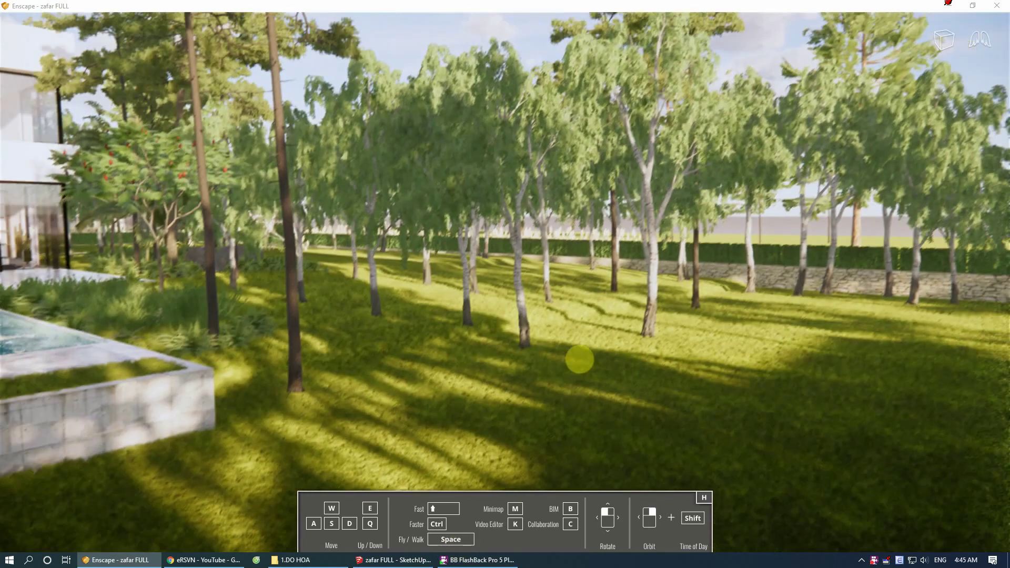
{"action": "scroll", "coordinate": [605, 373], "scroll_direction": "up", "scroll_amount": 2}
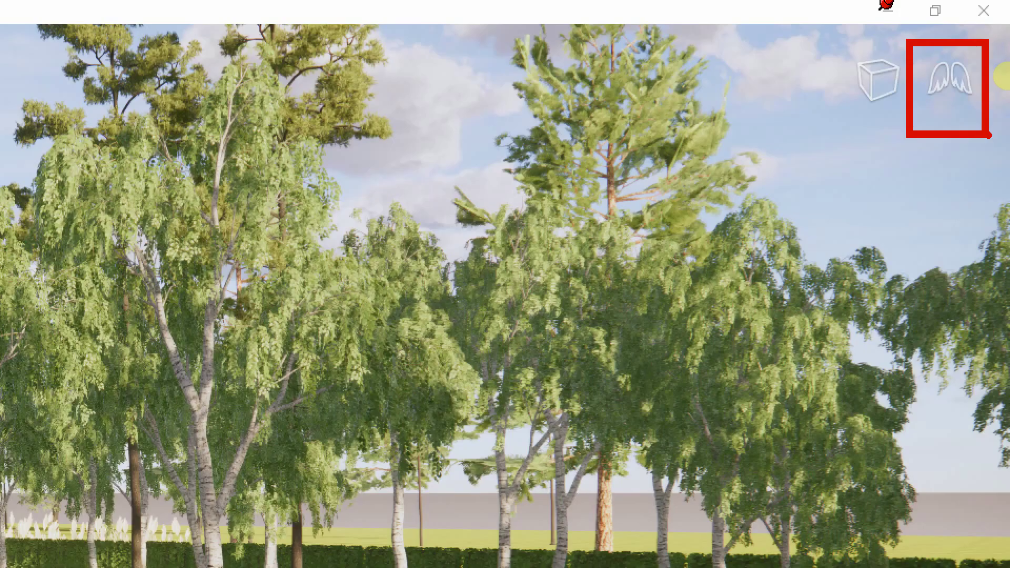
Step: Look up at the birch treetops and switch to ground-level walk mode, stepping sideways
{"action": "key", "text": "space"}
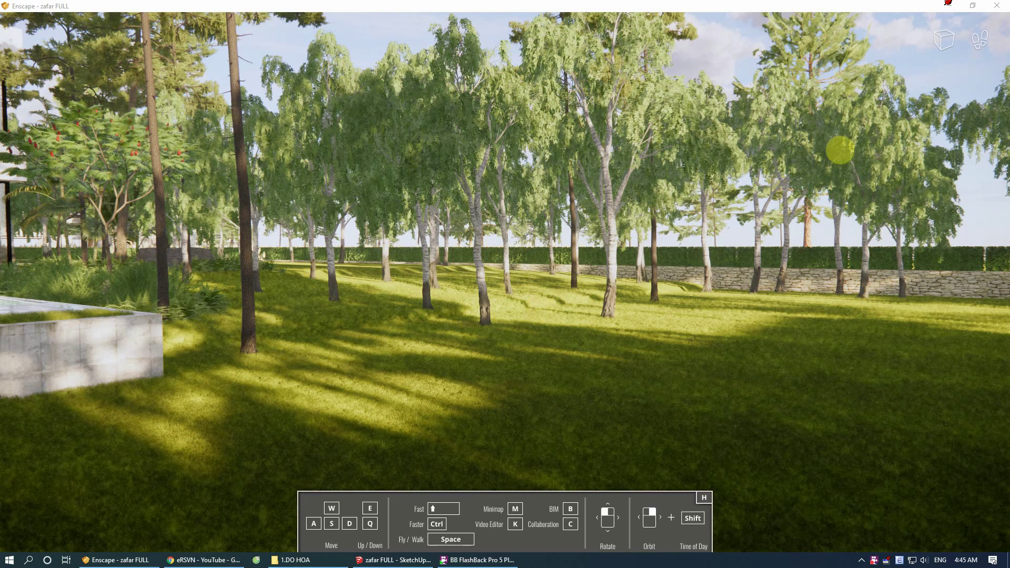
{"action": "key", "text": "space"}
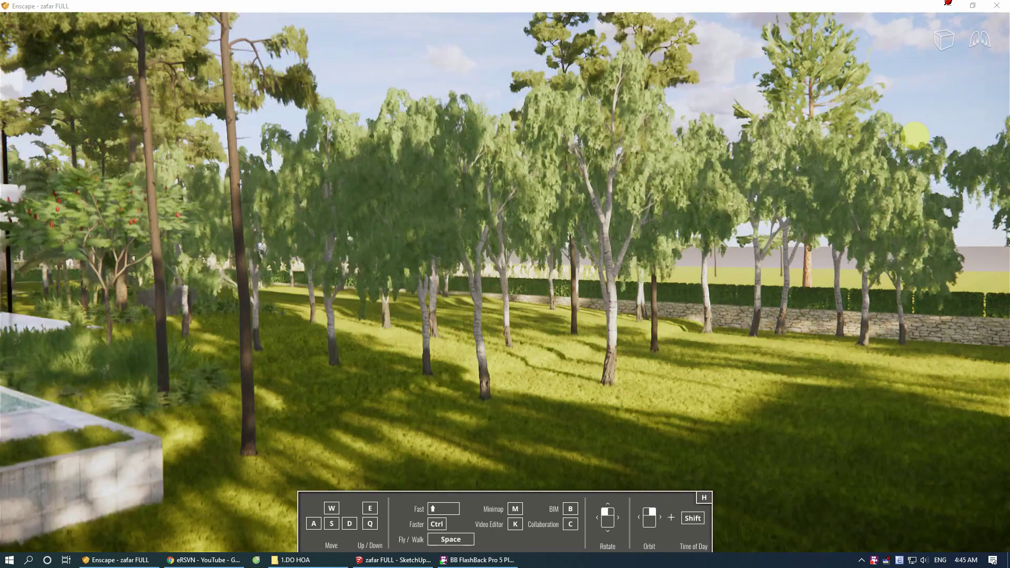
{"action": "left_click_drag", "start_coordinate": [915, 136], "coordinate": [689, 293]}
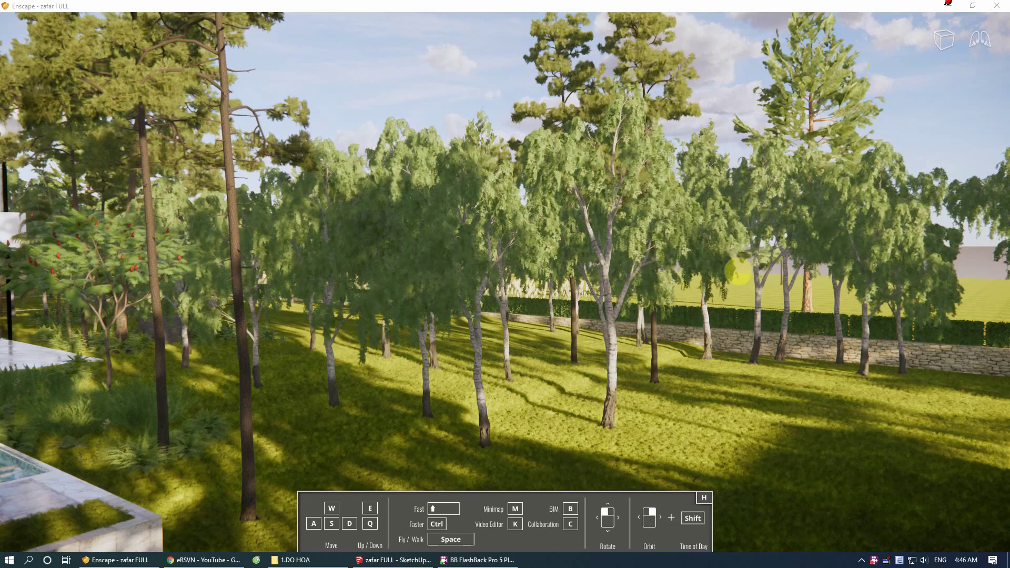
{"action": "key", "text": "space"}
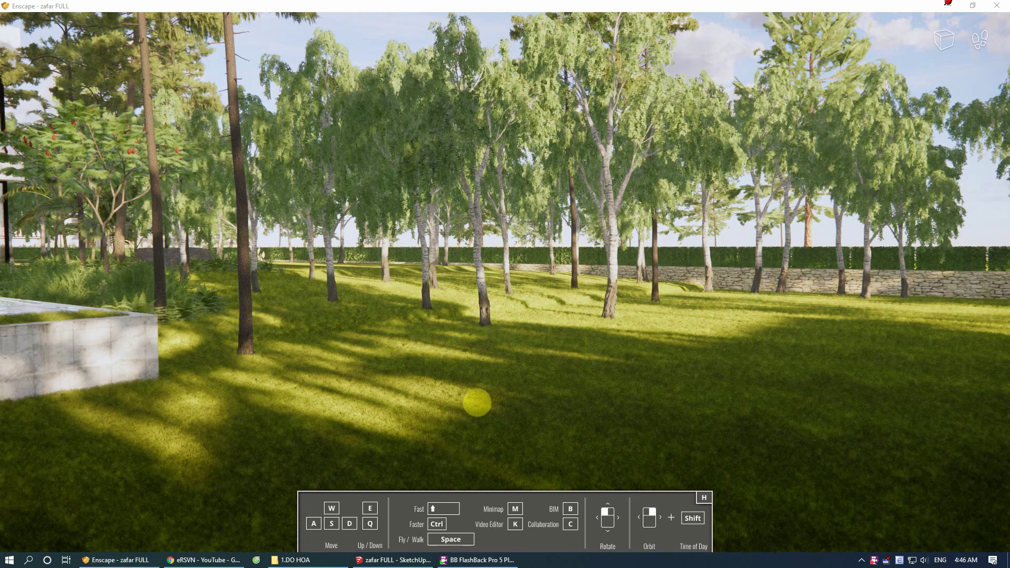
{"action": "key", "text": "a"}
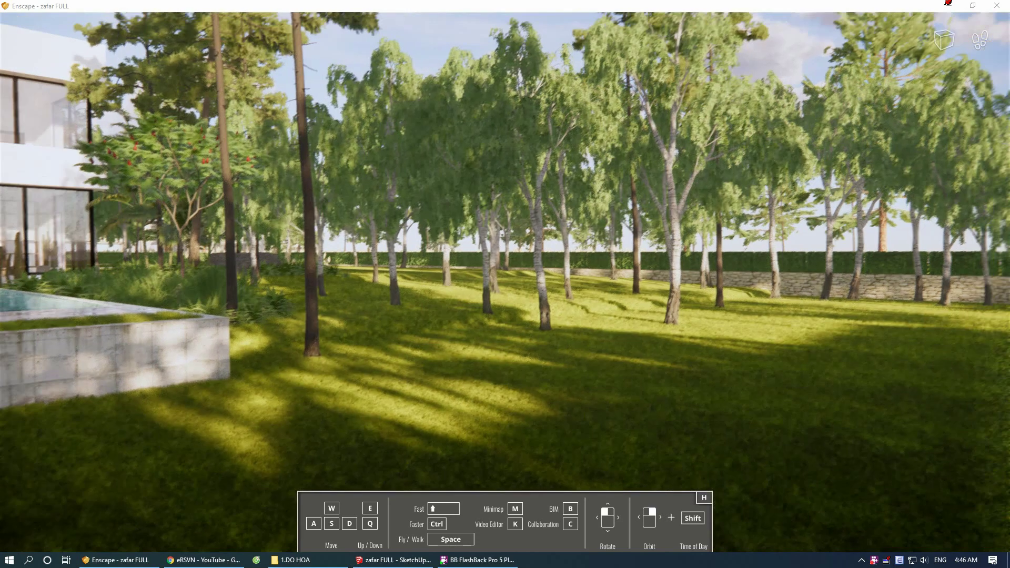
Step: Walk deeper into the birch grove until white trunks stand close ahead
{"action": "left_click_drag", "start_coordinate": [458, 338], "coordinate": [419, 405]}
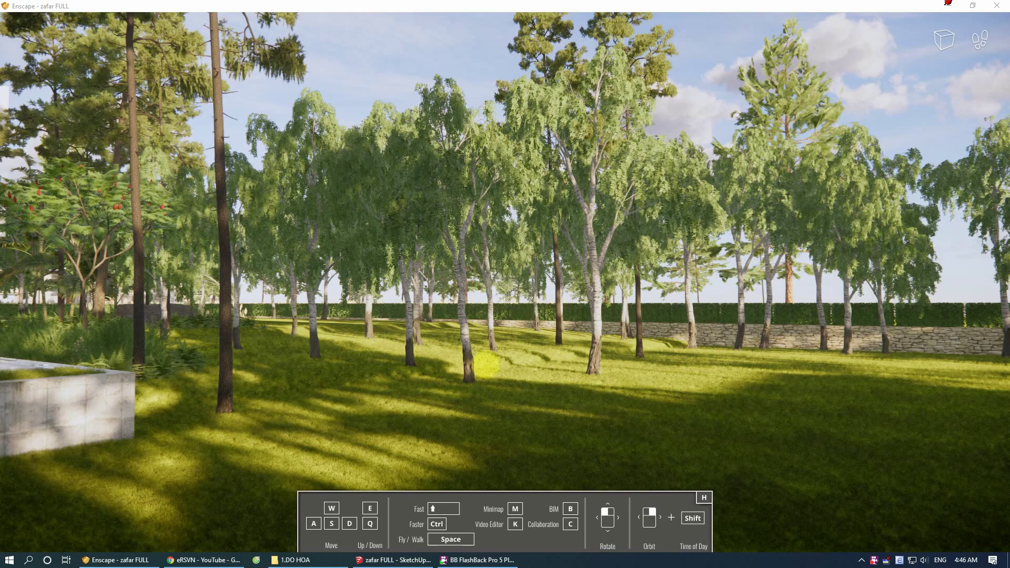
{"action": "scroll", "coordinate": [486, 364], "scroll_direction": "up", "scroll_amount": 3}
{"action": "scroll", "coordinate": [480, 361], "scroll_direction": "up", "scroll_amount": 3}
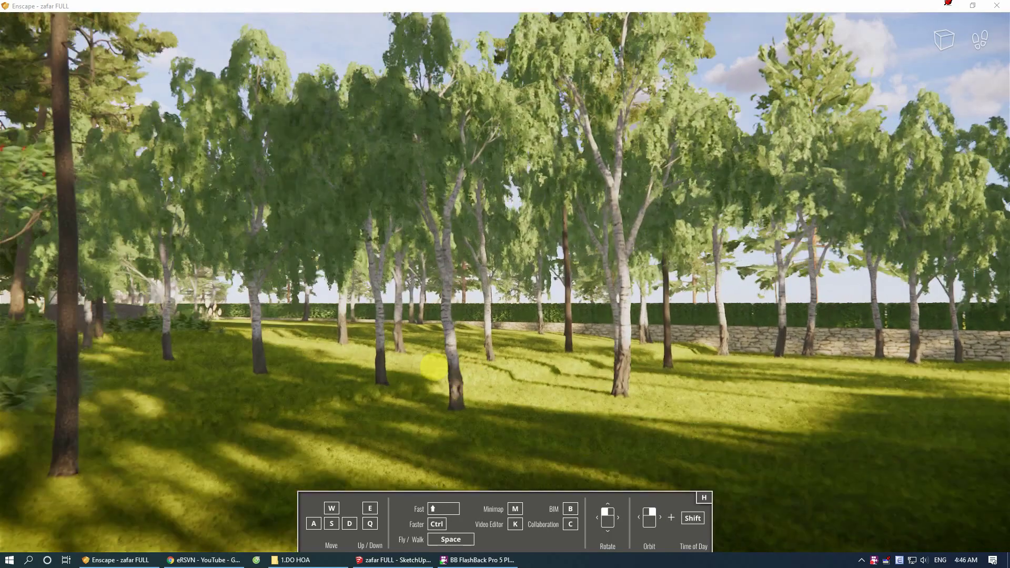
{"action": "scroll", "coordinate": [434, 366], "scroll_direction": "up", "scroll_amount": 2}
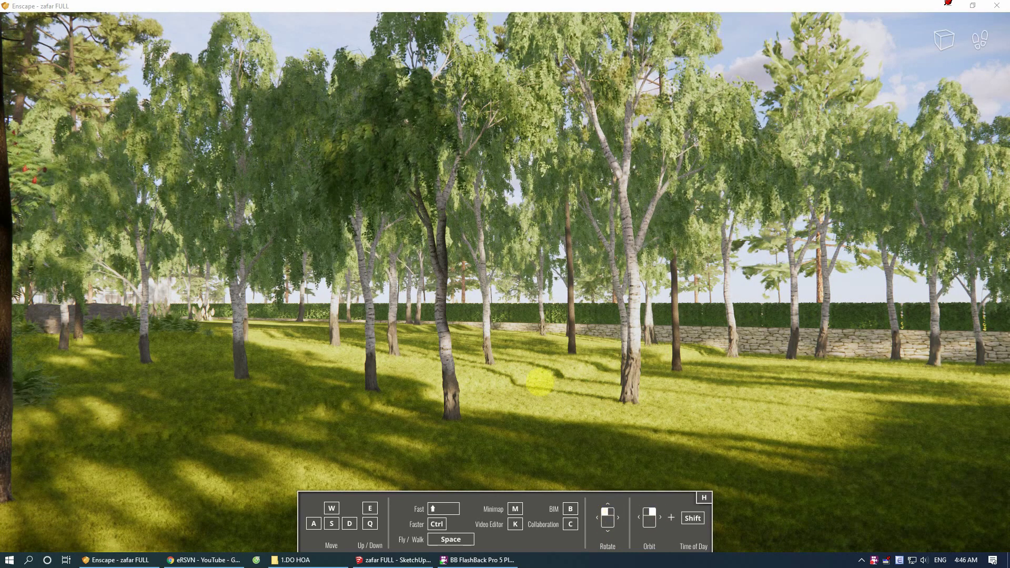
{"action": "key", "text": "w"}
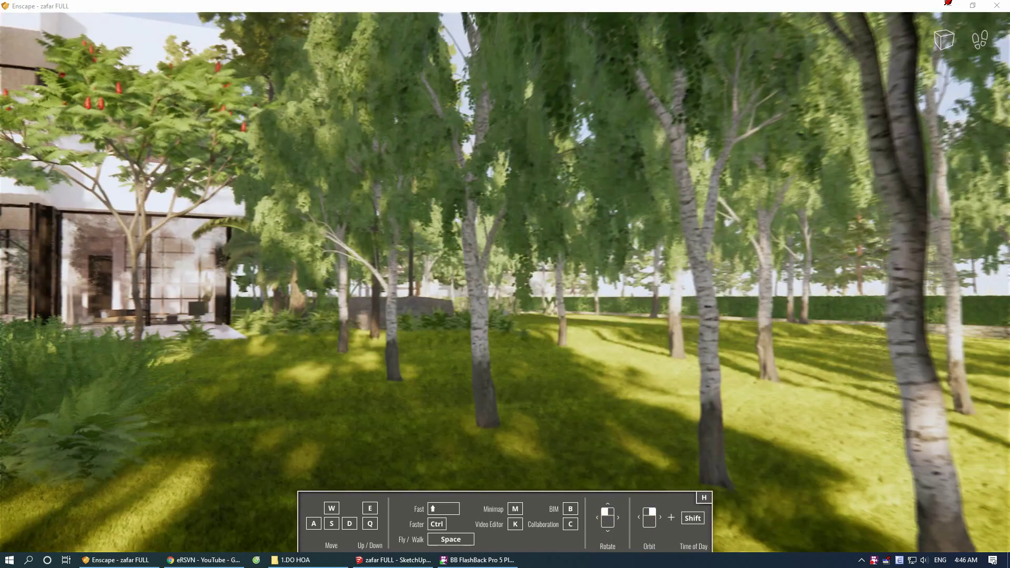
Step: Turn left toward the villa and walk past the birches to the living-room glass wall
{"action": "mouse_move", "coordinate": [605, 377]}
{"action": "left_mouse_down"}
{"action": "mouse_move", "coordinate": [476, 377]}
{"action": "mouse_move", "coordinate": [406, 400]}
{"action": "left_mouse_up"}
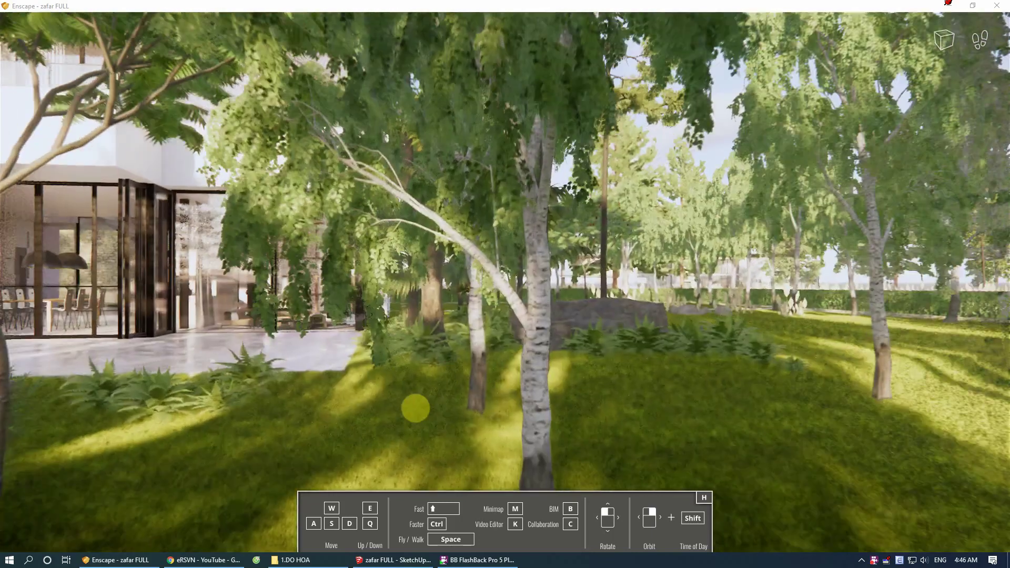
{"action": "key", "text": "w"}
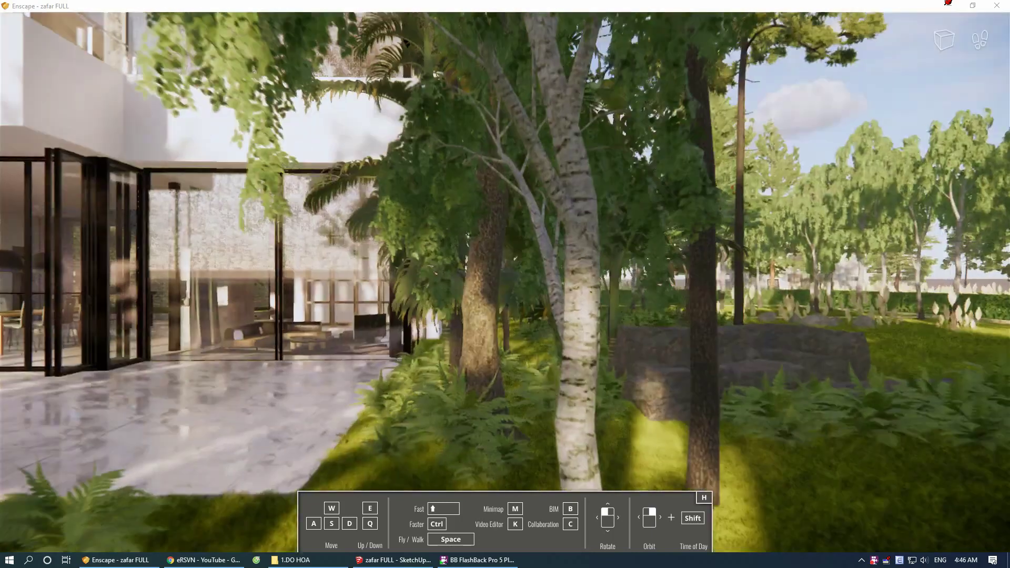
{"action": "key", "text": "w"}
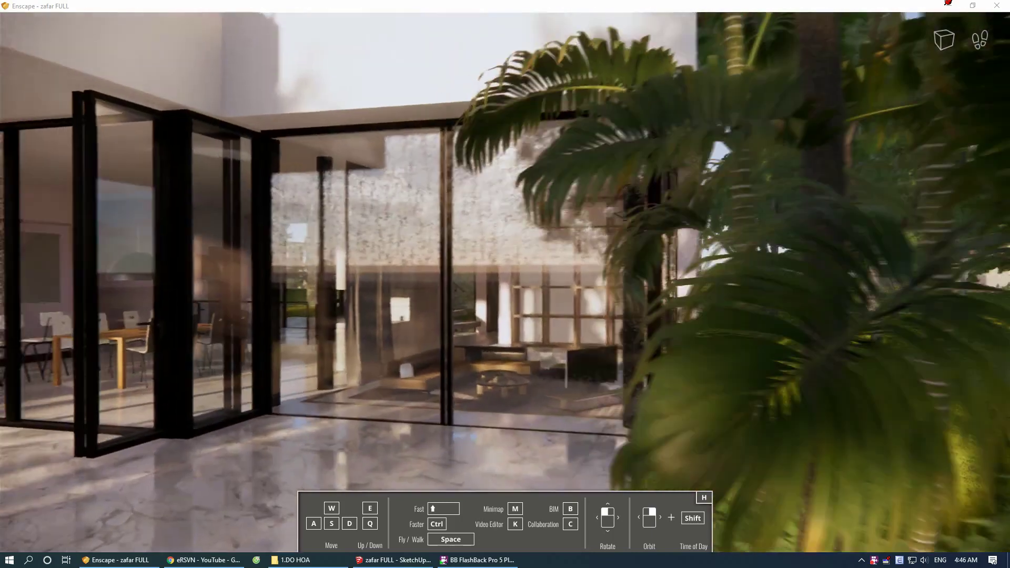
{"action": "key", "text": "w"}
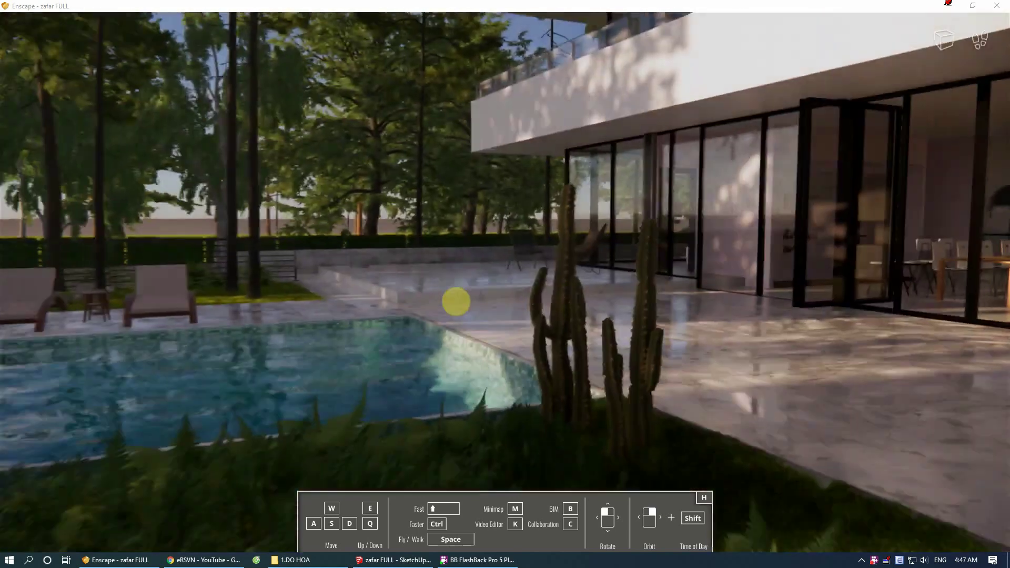
Step: Back up and sidestep onto the open lawn, then turn and move through the birches toward the villa
{"action": "key", "text": "s"}
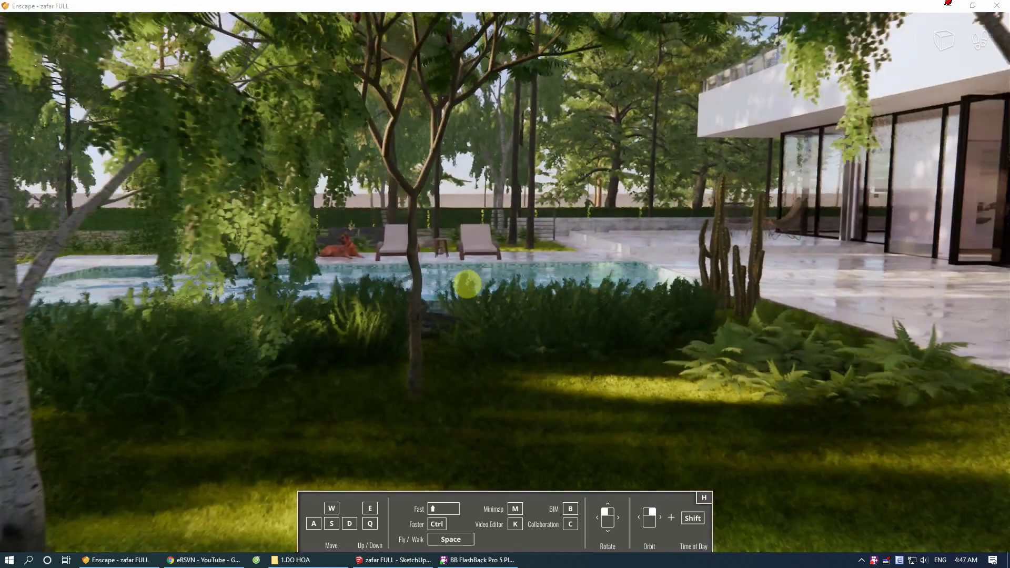
{"action": "key", "text": "d"}
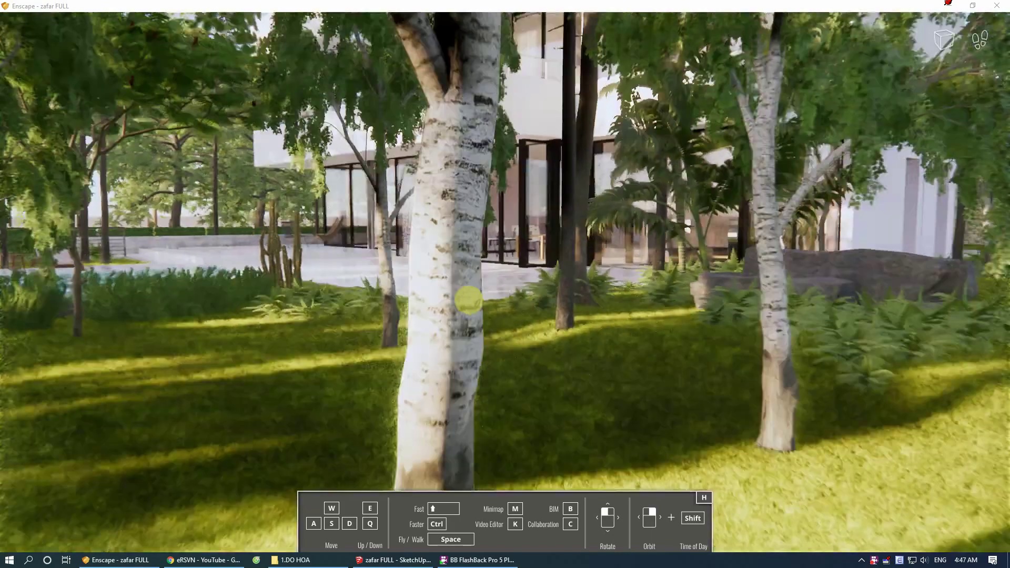
{"action": "key", "text": "d"}
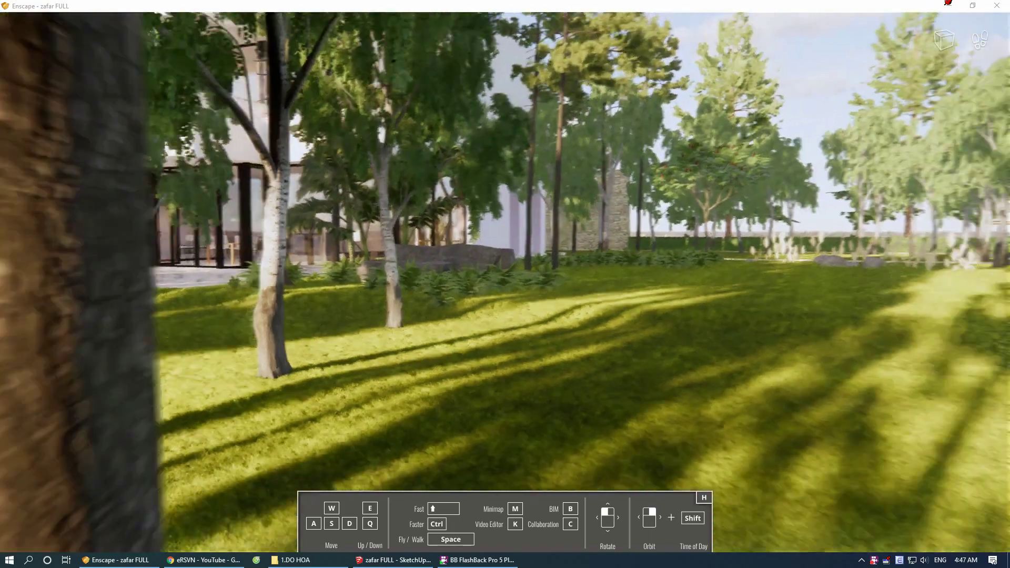
{"action": "left_click_drag", "start_coordinate": [515, 286], "coordinate": [527, 282]}
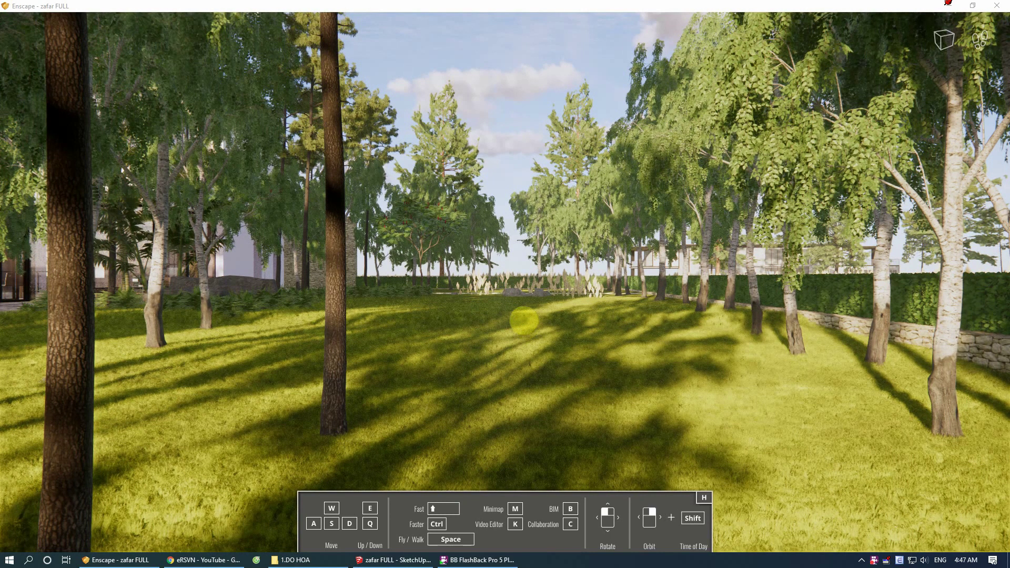
{"action": "left_click_drag", "start_coordinate": [521, 319], "coordinate": [515, 327]}
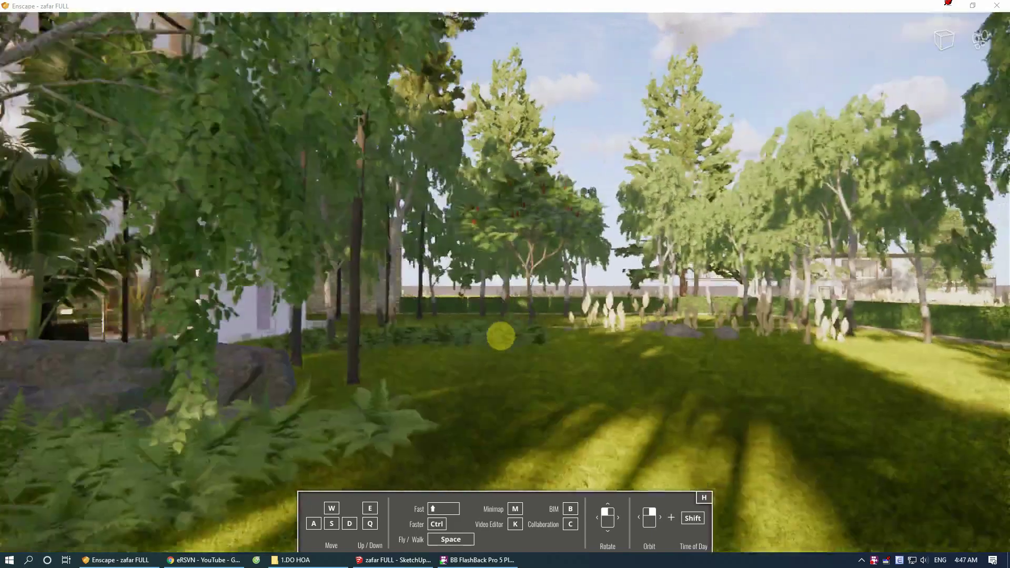
{"action": "left_click_drag", "start_coordinate": [515, 327], "coordinate": [501, 342]}
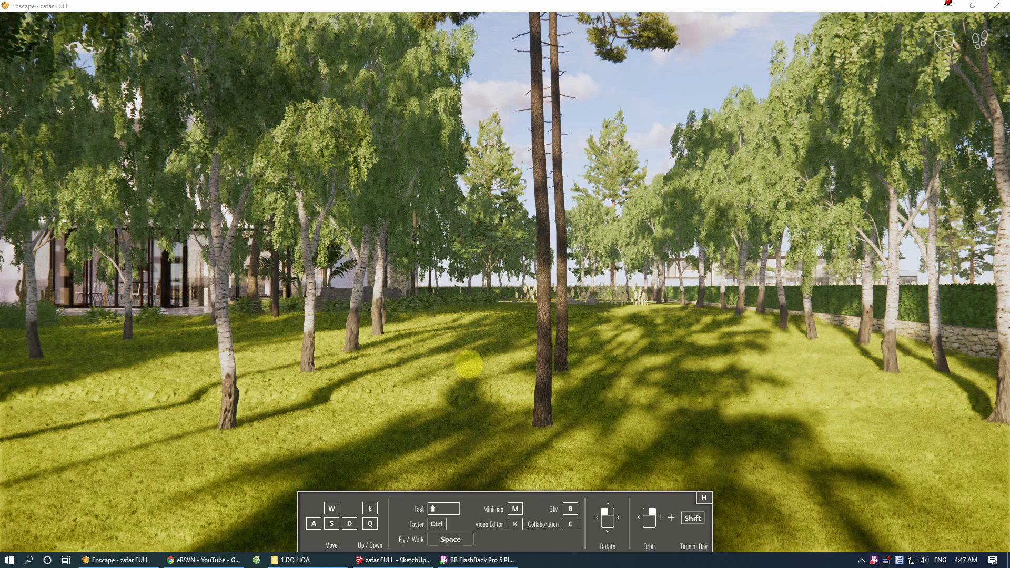
{"action": "mouse_move", "coordinate": [468, 363]}
{"action": "left_mouse_down"}
{"action": "mouse_move", "coordinate": [368, 363]}
{"action": "mouse_move", "coordinate": [430, 358]}
{"action": "left_mouse_up"}
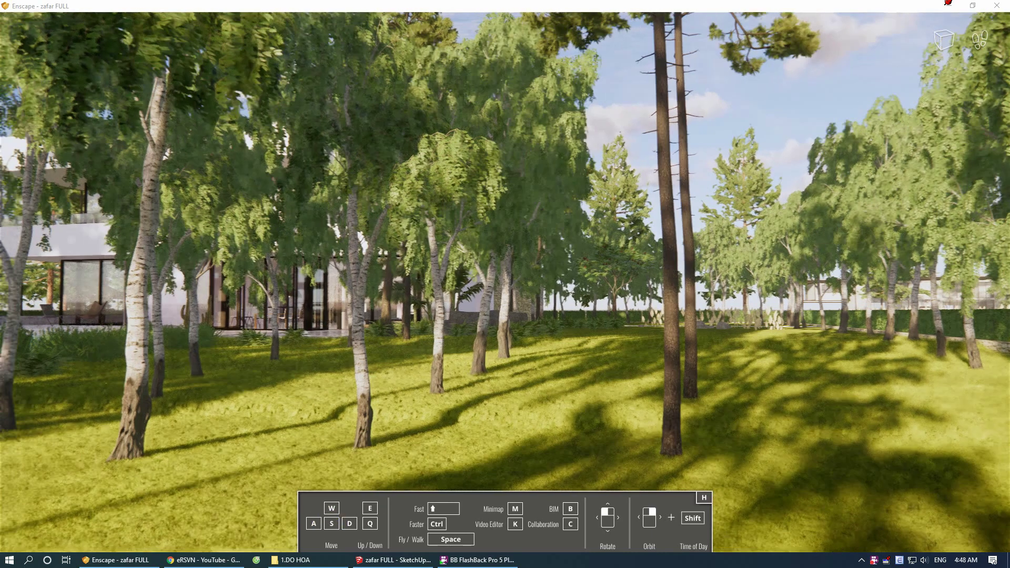
{"action": "mouse_move", "coordinate": [484, 412]}
{"action": "left_mouse_down"}
{"action": "mouse_move", "coordinate": [421, 378]}
{"action": "mouse_move", "coordinate": [482, 408]}
{"action": "left_mouse_up"}
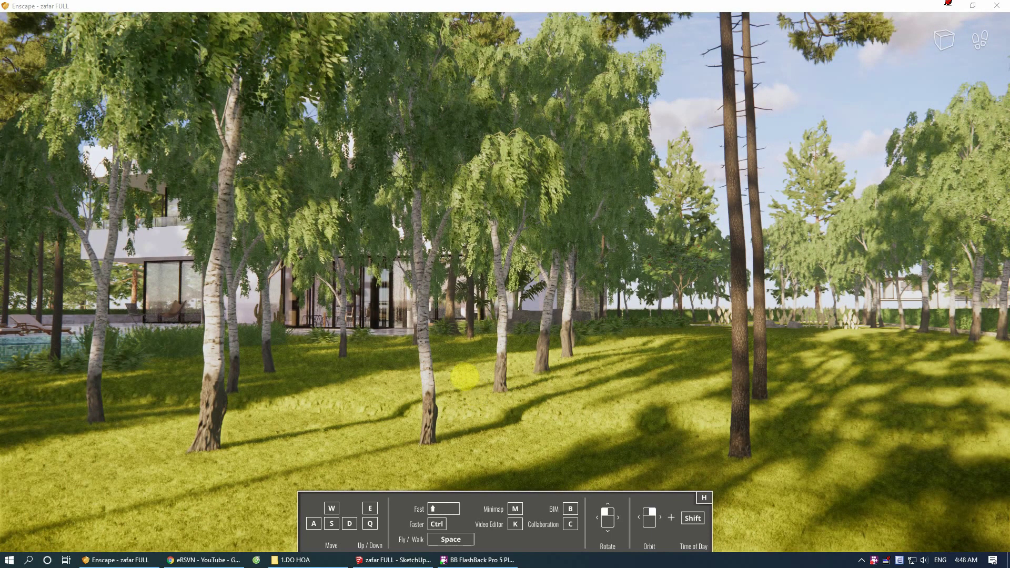
Step: Restore and move the Enscape window aside, then show General Settings on the Input page
{"action": "left_click", "coordinate": [973, 6]}
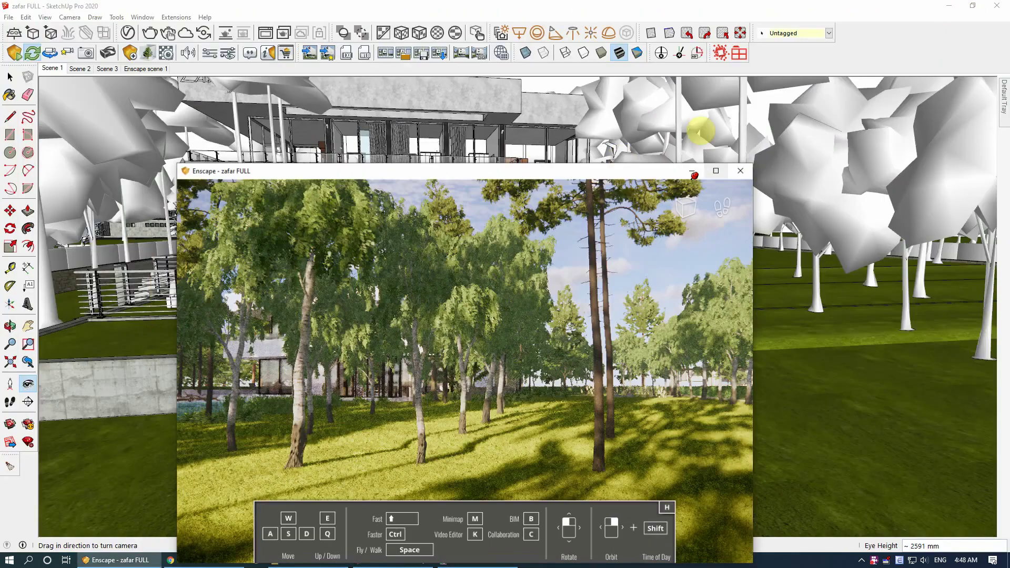
{"action": "left_click_drag", "start_coordinate": [543, 167], "coordinate": [410, 114]}
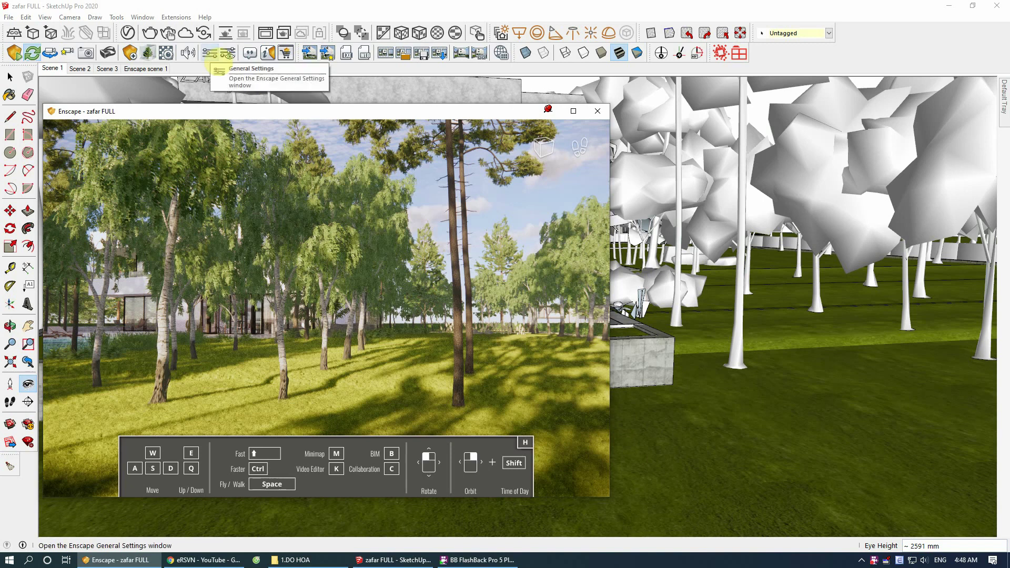
{"action": "left_click", "coordinate": [210, 53]}
{"action": "left_click_drag", "start_coordinate": [631, 74], "coordinate": [711, 96]}
{"action": "left_click", "coordinate": [675, 121]}
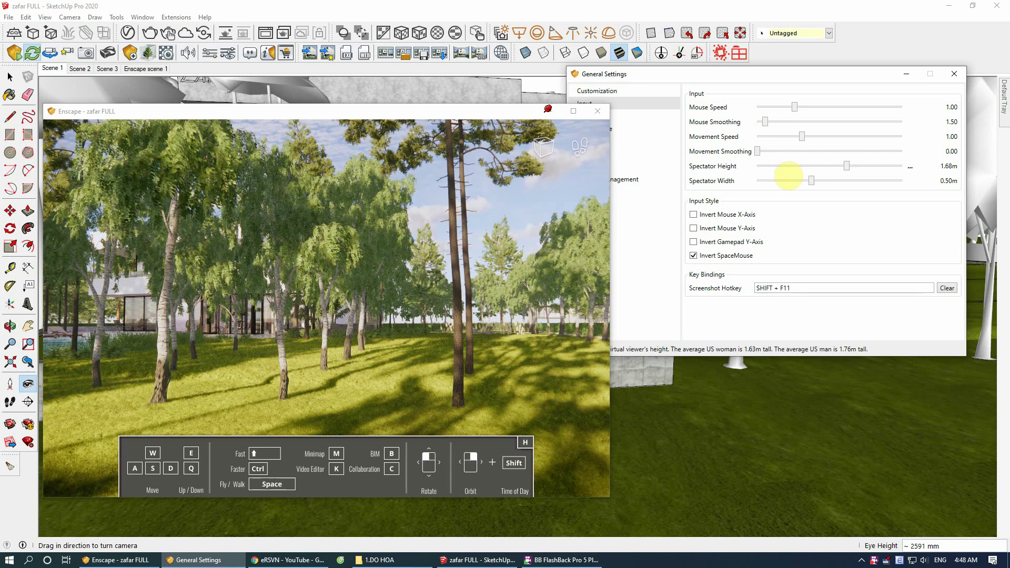
Step: Test Mouse Speed at 0.30 and 3.00 while turning and walking through the grove
{"action": "mouse_move", "coordinate": [319, 314]}
{"action": "left_mouse_down"}
{"action": "mouse_move", "coordinate": [305, 305]}
{"action": "mouse_move", "coordinate": [333, 293]}
{"action": "left_mouse_up"}
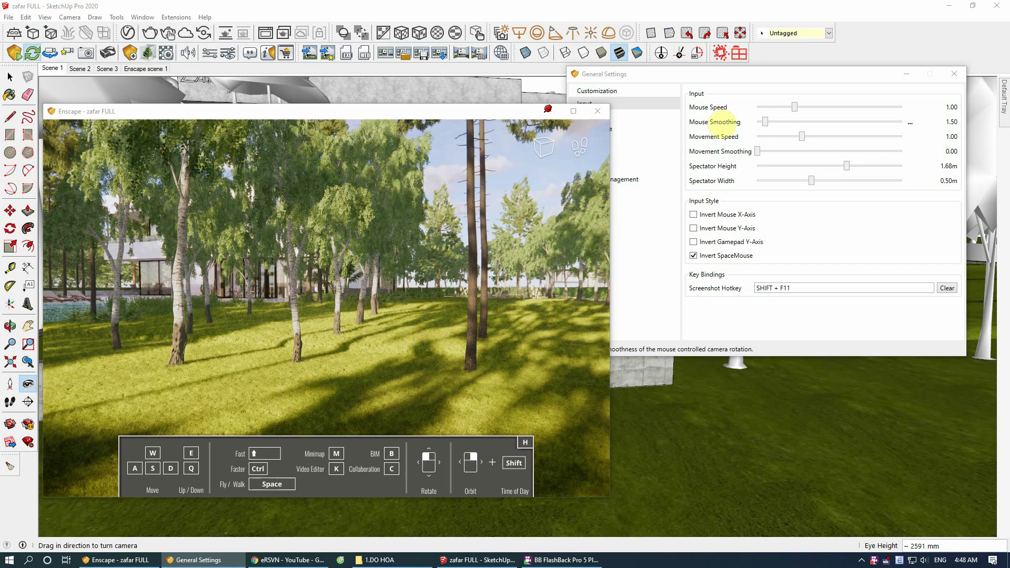
{"action": "mouse_move", "coordinate": [708, 107]}
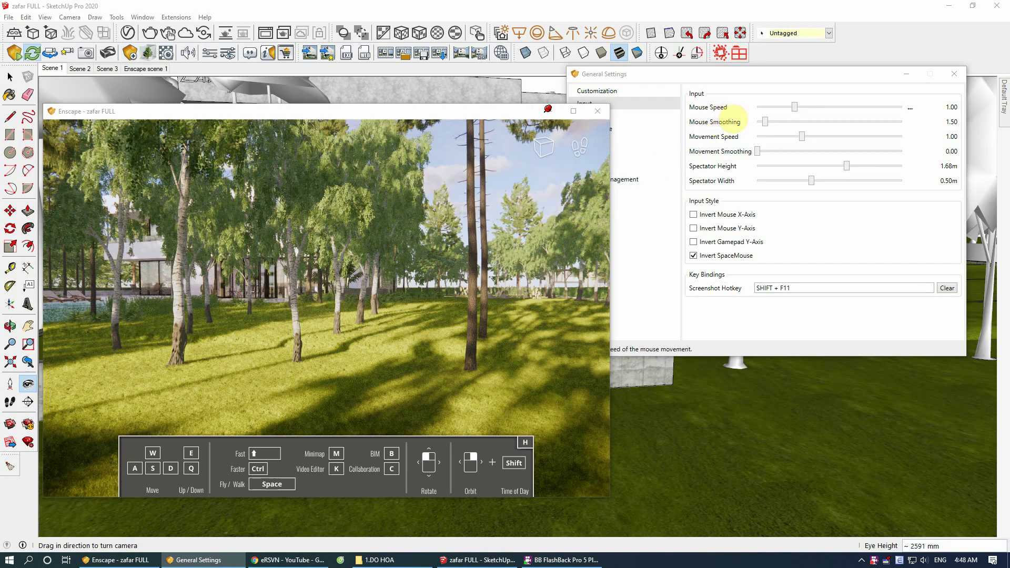
{"action": "left_click_drag", "start_coordinate": [444, 255], "coordinate": [305, 247]}
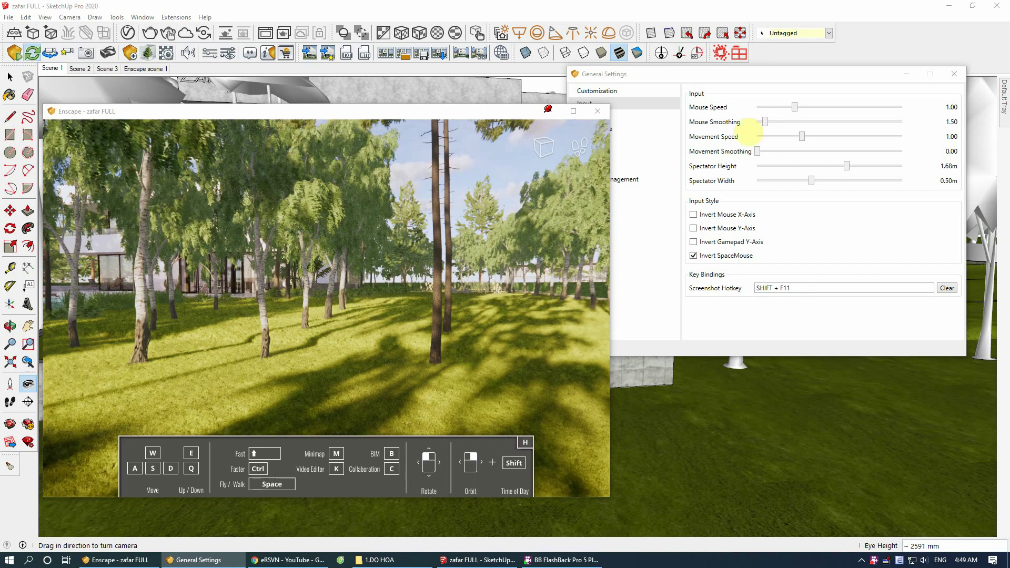
{"action": "mouse_move", "coordinate": [796, 107]}
{"action": "left_click_drag", "start_coordinate": [795, 107], "coordinate": [758, 109]}
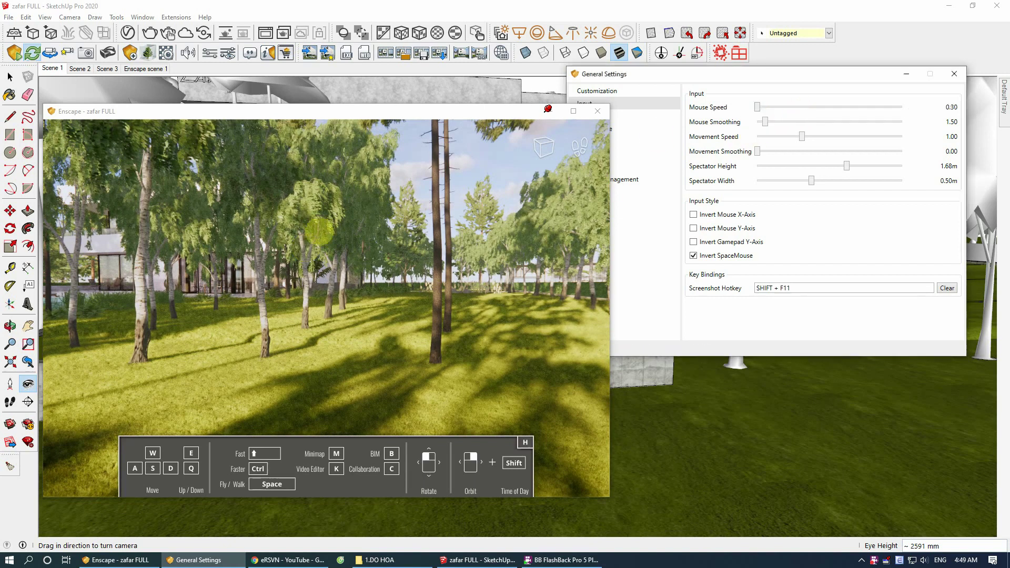
{"action": "left_click_drag", "start_coordinate": [205, 241], "coordinate": [258, 240]}
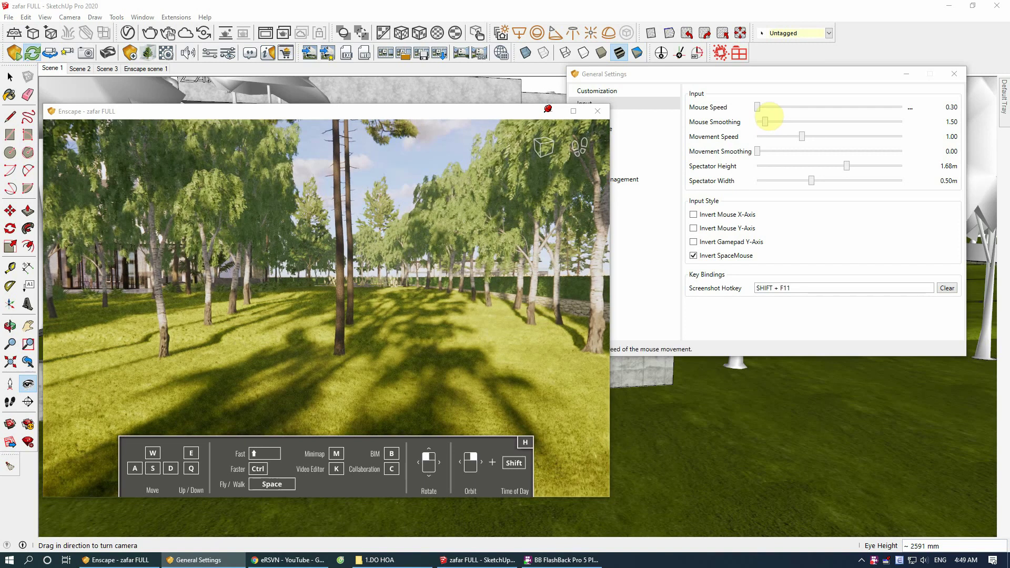
{"action": "left_click_drag", "start_coordinate": [758, 108], "coordinate": [920, 121]}
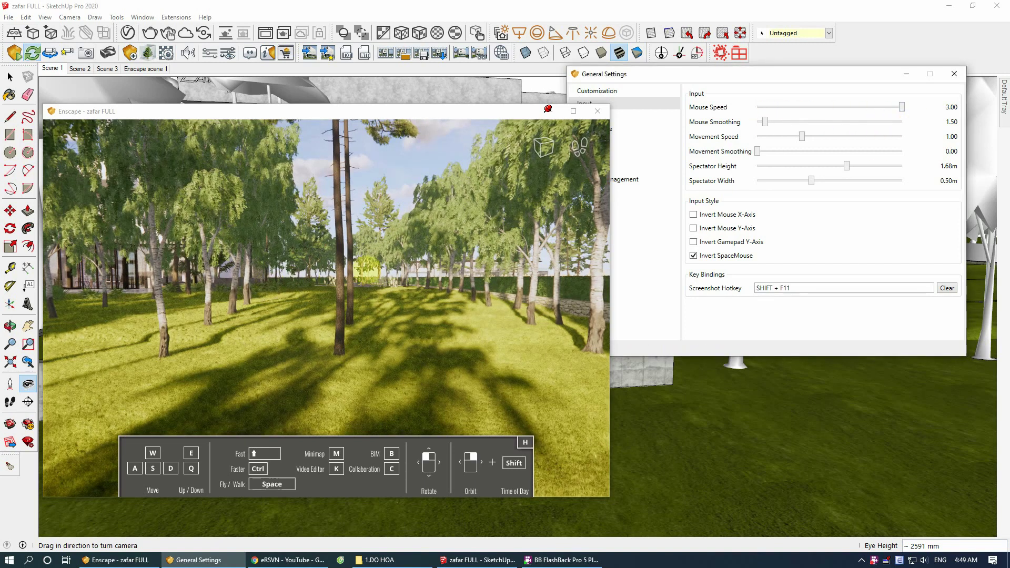
{"action": "mouse_move", "coordinate": [352, 270]}
{"action": "left_mouse_down"}
{"action": "mouse_move", "coordinate": [274, 271]}
{"action": "mouse_move", "coordinate": [294, 316]}
{"action": "mouse_move", "coordinate": [294, 253]}
{"action": "left_mouse_up"}
{"action": "key", "text": "w"}
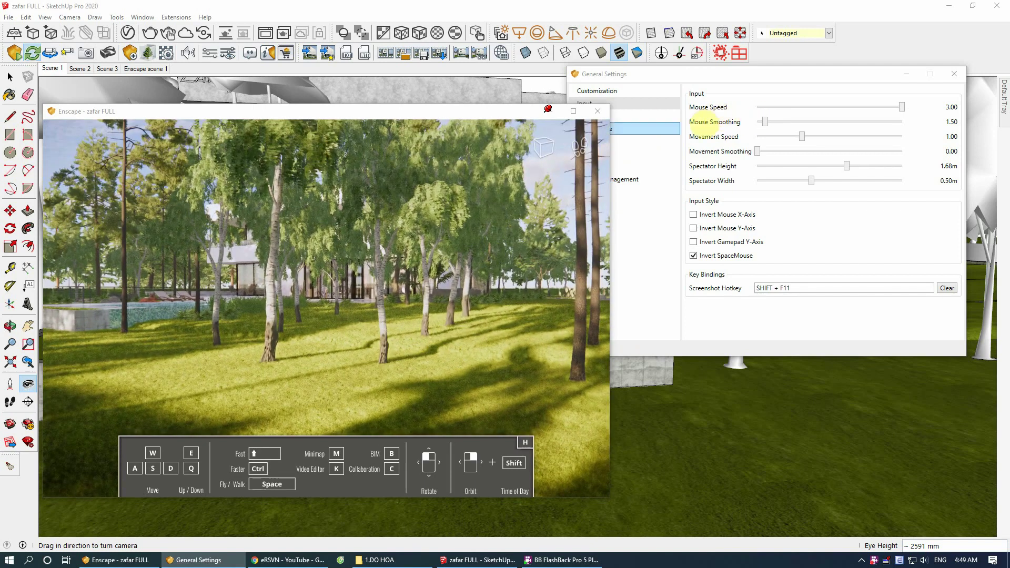
Step: Lower Mouse Speed slightly, set Mouse Smoothing to 1.00, and turn toward the tree-lined lawn
{"action": "left_click", "coordinate": [909, 115]}
{"action": "mouse_move", "coordinate": [909, 115]}
{"action": "left_mouse_down"}
{"action": "mouse_move", "coordinate": [854, 116]}
{"action": "mouse_move", "coordinate": [869, 114]}
{"action": "left_mouse_up"}
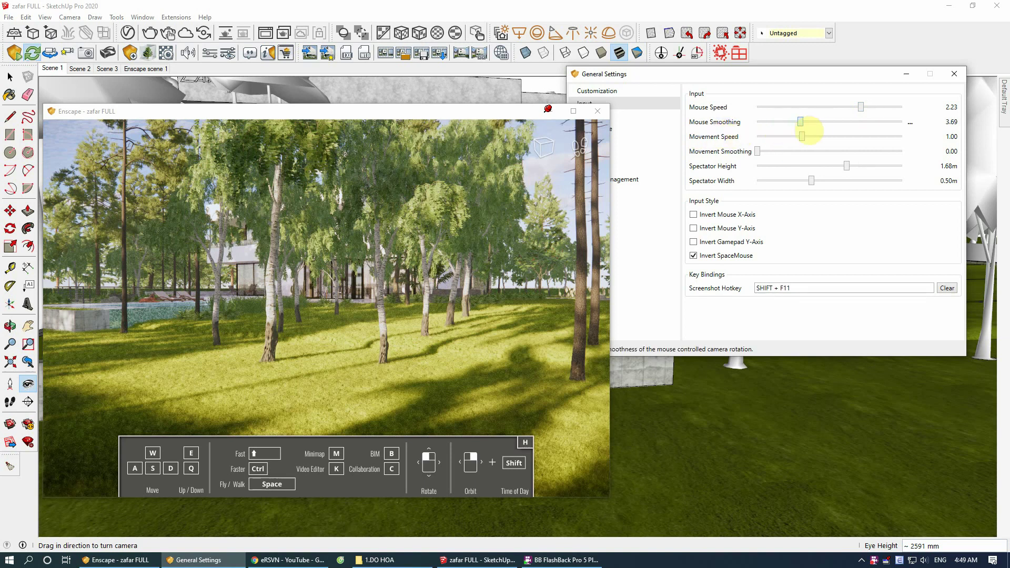
{"action": "left_click_drag", "start_coordinate": [766, 122], "coordinate": [757, 122]}
{"action": "mouse_move", "coordinate": [395, 271]}
{"action": "left_mouse_down"}
{"action": "mouse_move", "coordinate": [300, 271]}
{"action": "mouse_move", "coordinate": [290, 287]}
{"action": "mouse_move", "coordinate": [279, 263]}
{"action": "mouse_move", "coordinate": [266, 271]}
{"action": "left_mouse_up"}
{"action": "mouse_move", "coordinate": [368, 299]}
{"action": "left_mouse_down"}
{"action": "mouse_move", "coordinate": [347, 300]}
{"action": "mouse_move", "coordinate": [356, 298]}
{"action": "left_mouse_up"}
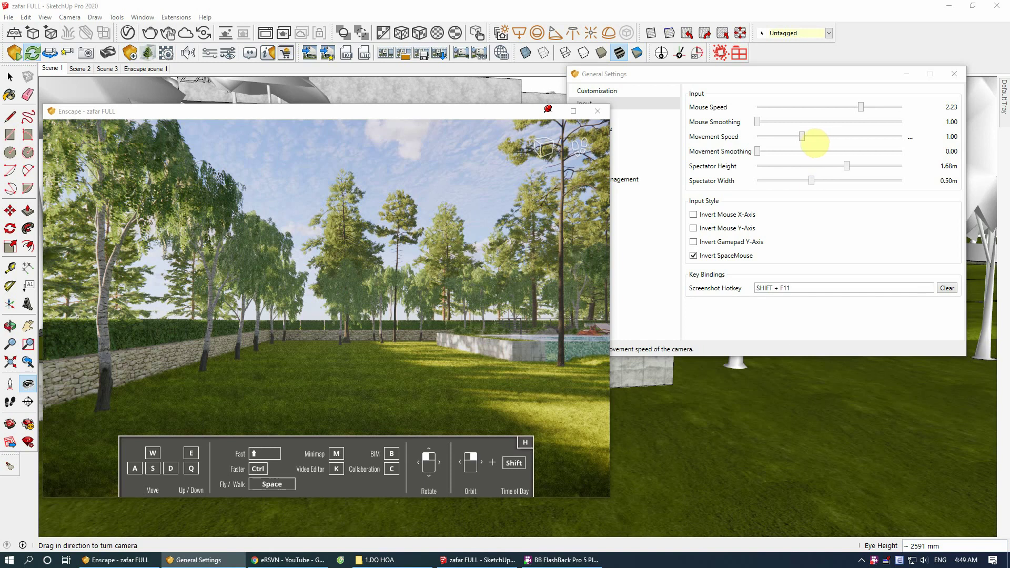
Step: Raise Mouse Smoothing to 8.91 and test it by walking and looking around the garden
{"action": "left_click", "coordinate": [810, 145]}
{"action": "mouse_move", "coordinate": [764, 123]}
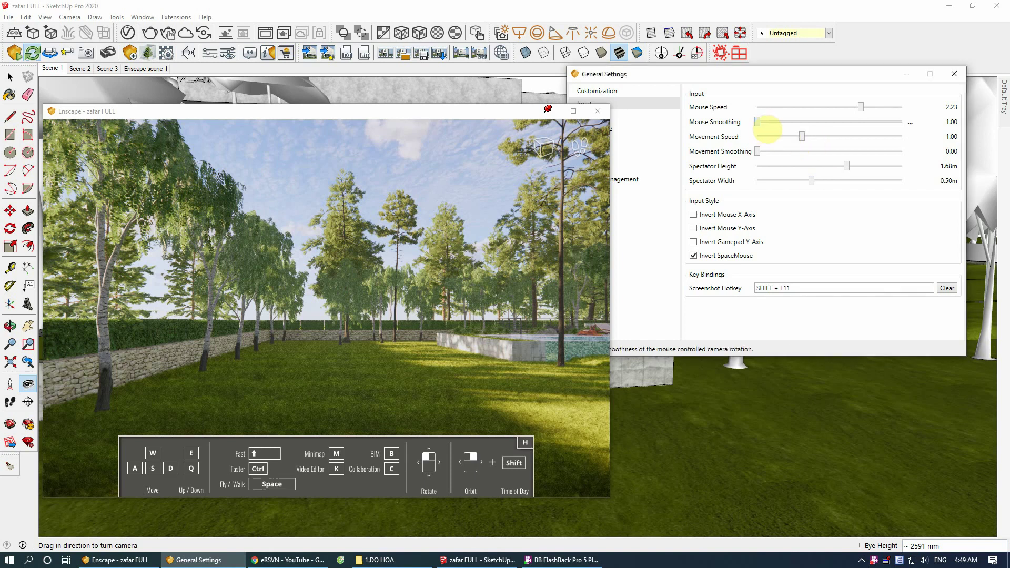
{"action": "left_click_drag", "start_coordinate": [775, 121], "coordinate": [884, 122]}
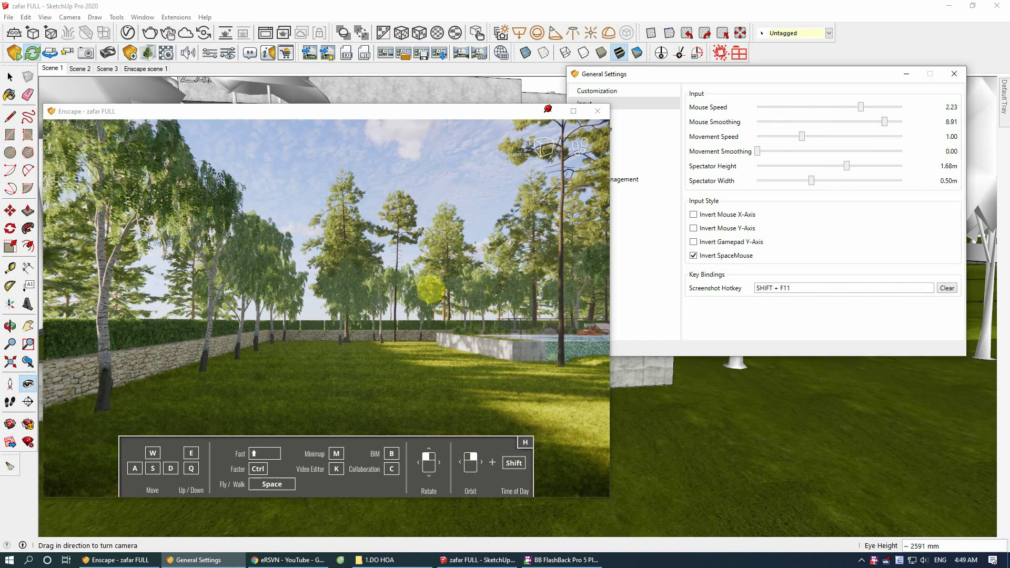
{"action": "left_click_drag", "start_coordinate": [341, 283], "coordinate": [331, 302]}
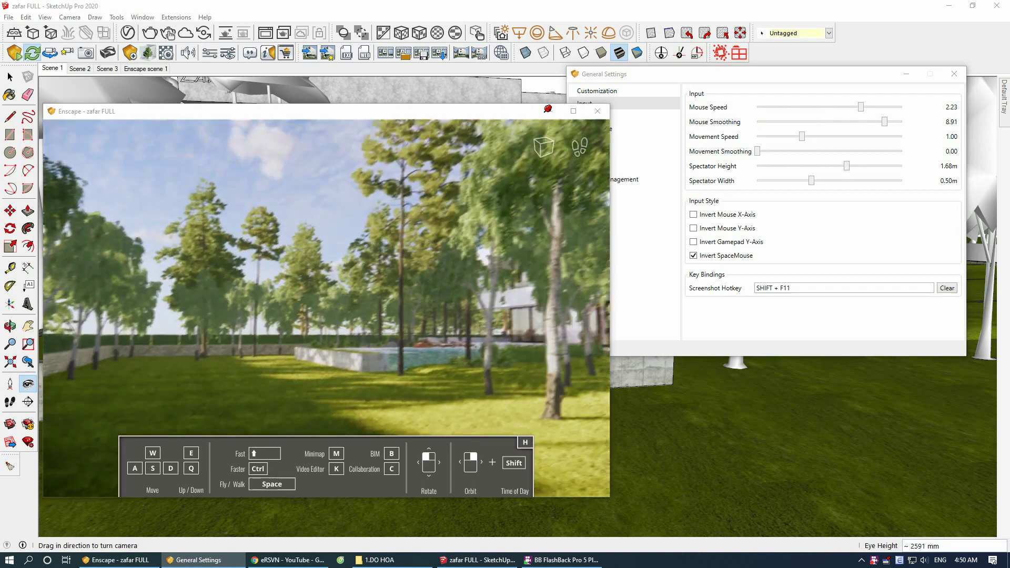
{"action": "key", "text": "w"}
{"action": "key", "text": "s"}
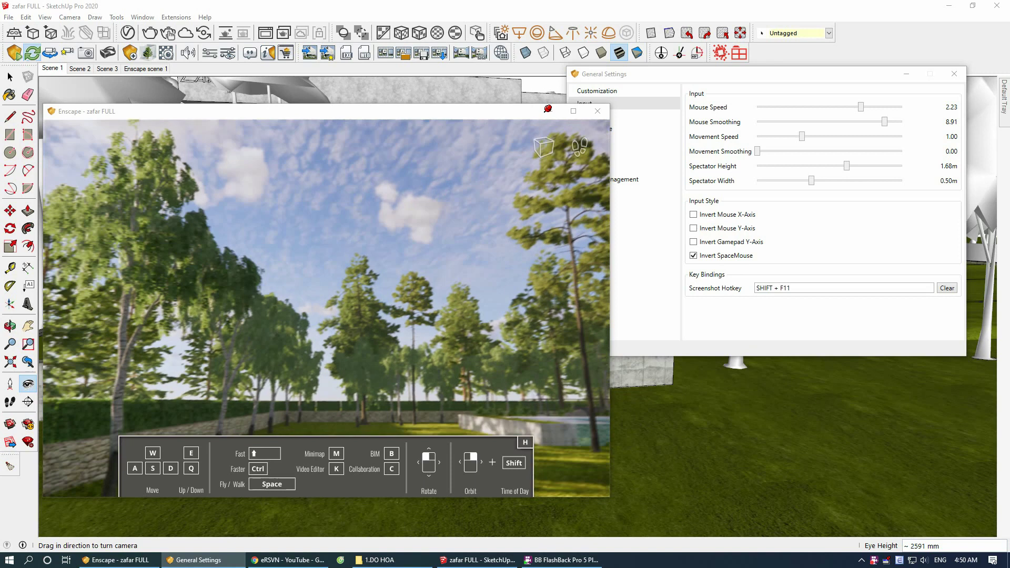
{"action": "left_click_drag", "start_coordinate": [326, 263], "coordinate": [326, 305]}
{"action": "key", "text": "w"}
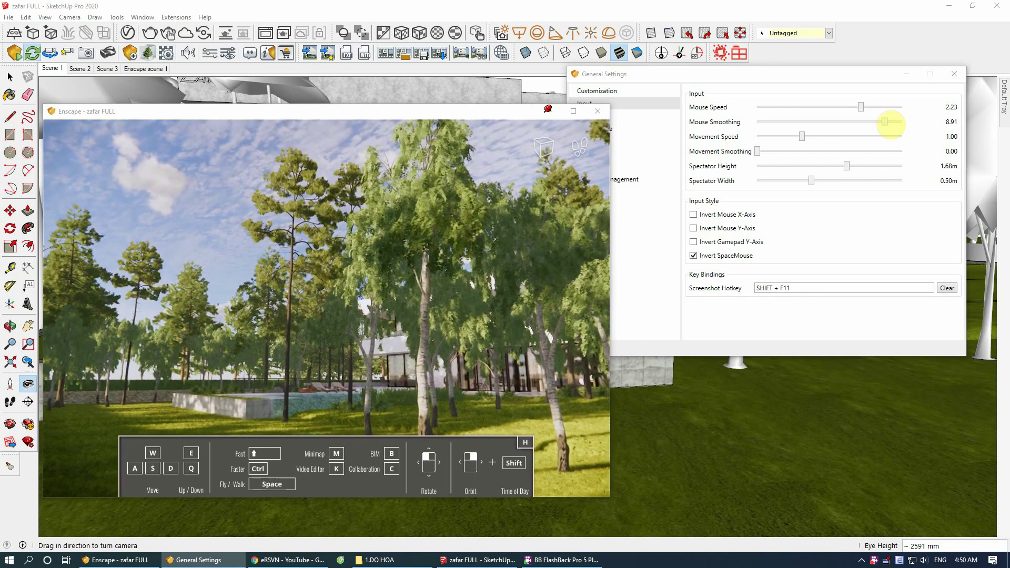
Step: Nudge Mouse Smoothing to 8.48, look toward the pool lawn, then settle it at 6.12
{"action": "left_click", "coordinate": [874, 128]}
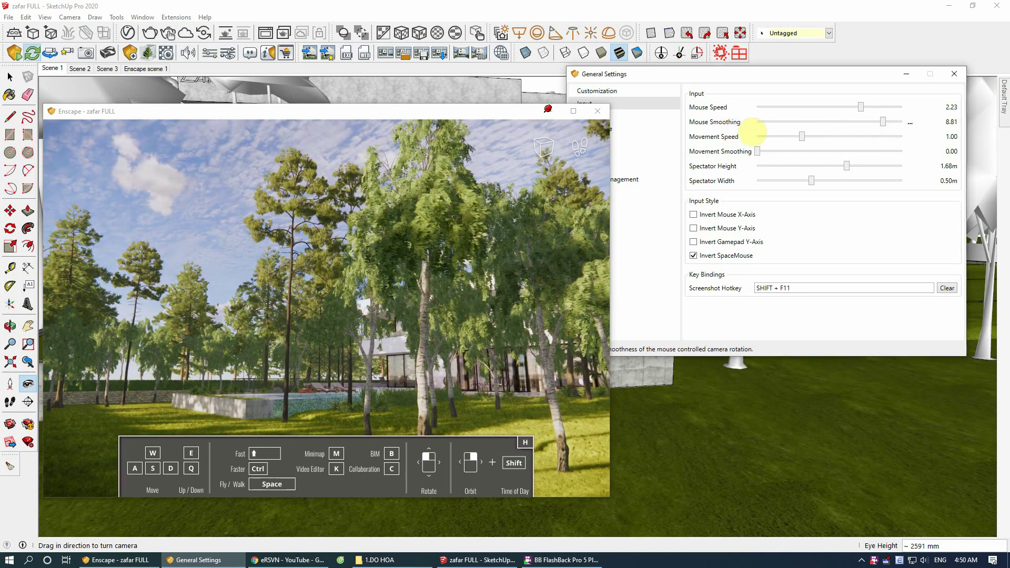
{"action": "left_click", "coordinate": [883, 125]}
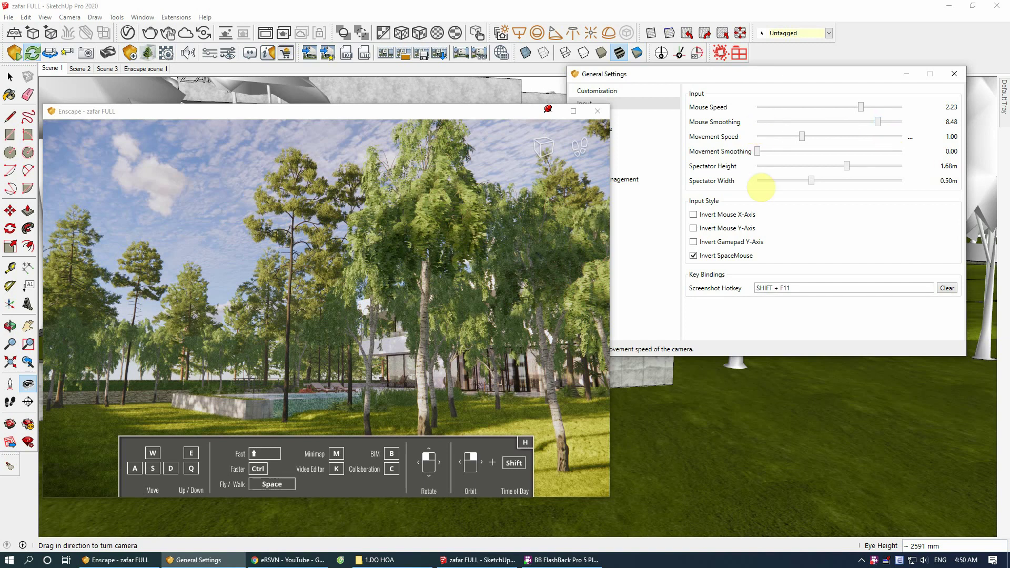
{"action": "mouse_move", "coordinate": [326, 264]}
{"action": "left_mouse_down"}
{"action": "mouse_move", "coordinate": [274, 263]}
{"action": "mouse_move", "coordinate": [379, 263]}
{"action": "mouse_move", "coordinate": [368, 253]}
{"action": "left_mouse_up"}
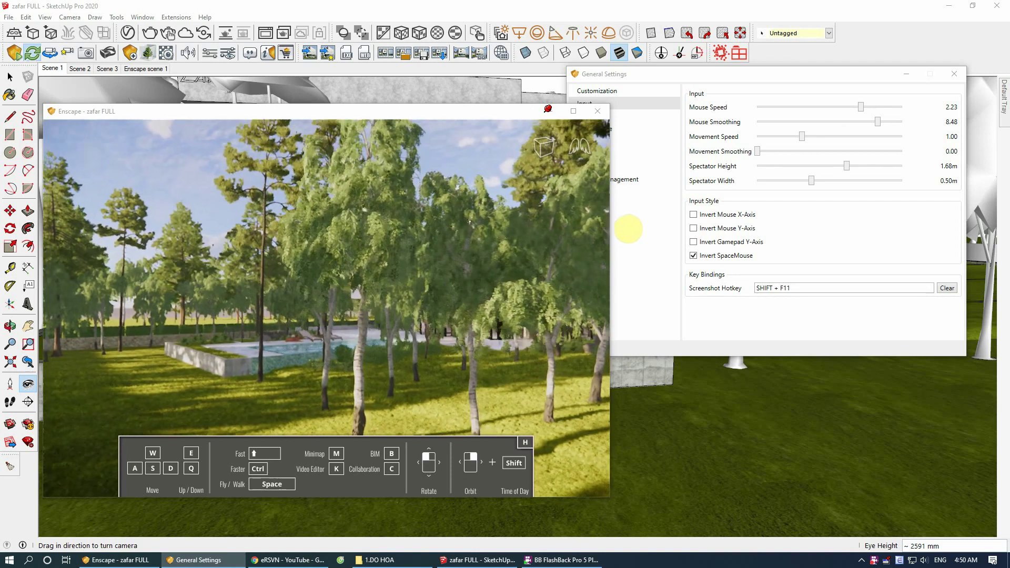
{"action": "left_click_drag", "start_coordinate": [878, 123], "coordinate": [840, 123]}
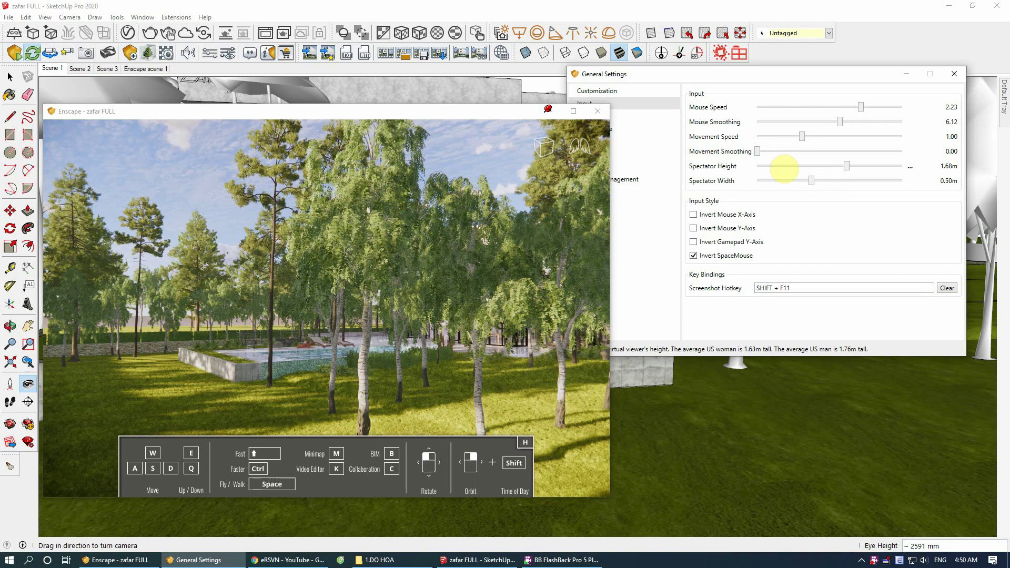
{"action": "mouse_move", "coordinate": [802, 137]}
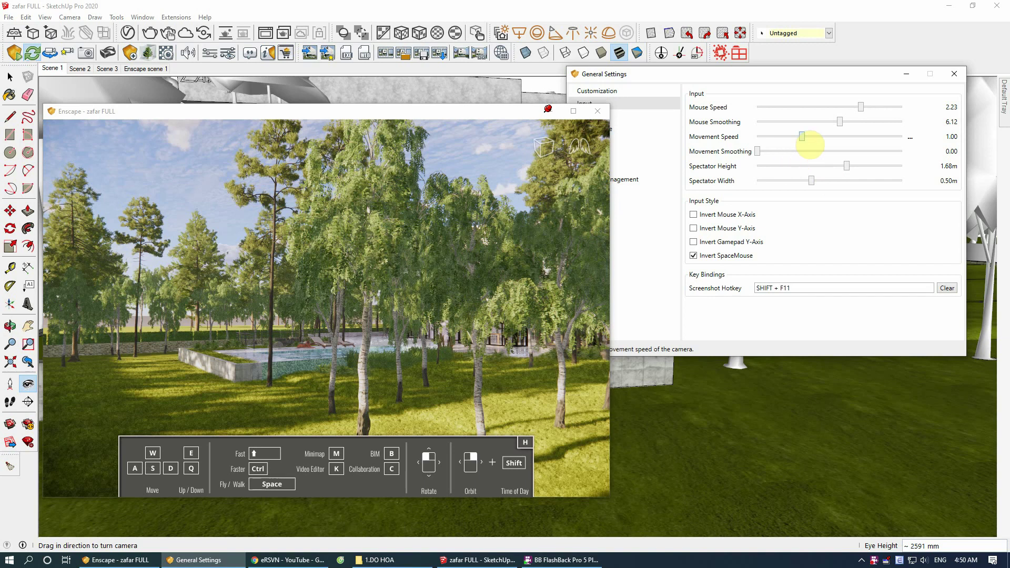
Step: Set Movement Speed to 0.10 and creep forward through the birch trees
{"action": "left_click_drag", "start_coordinate": [762, 137], "coordinate": [757, 136]}
{"action": "left_click", "coordinate": [362, 315]}
{"action": "key", "text": "w"}
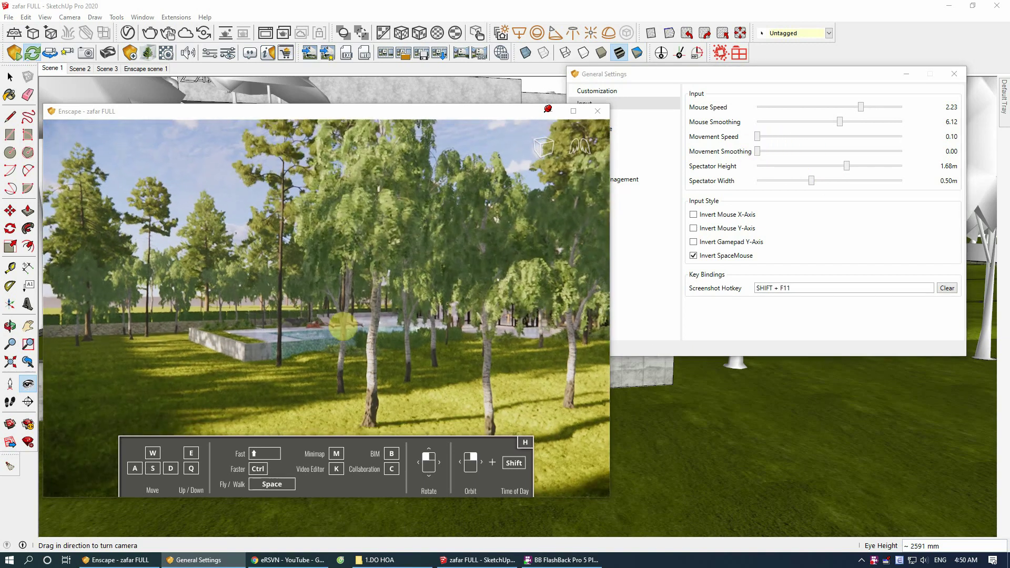
{"action": "key", "text": "w"}
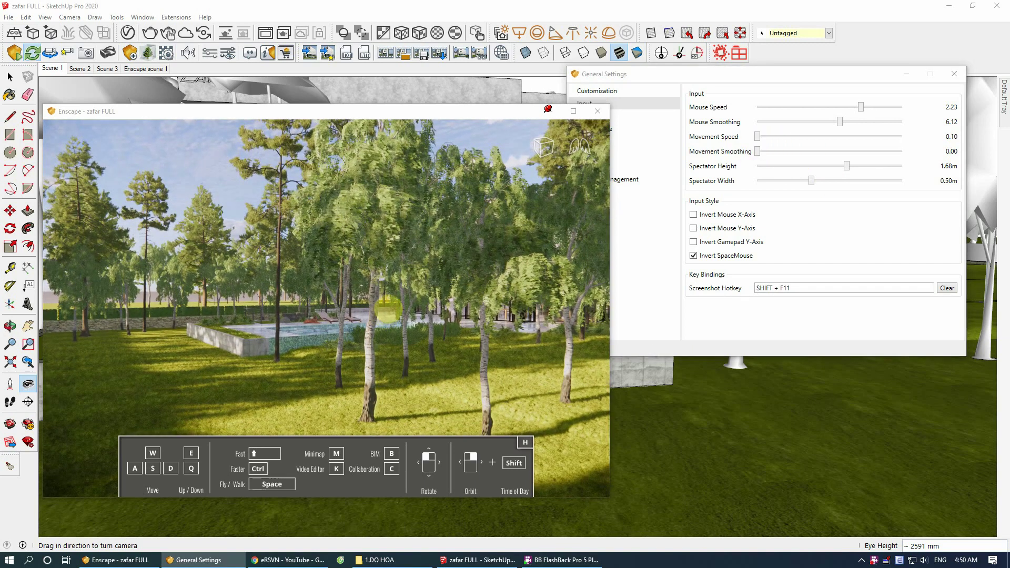
{"action": "key", "text": "w"}
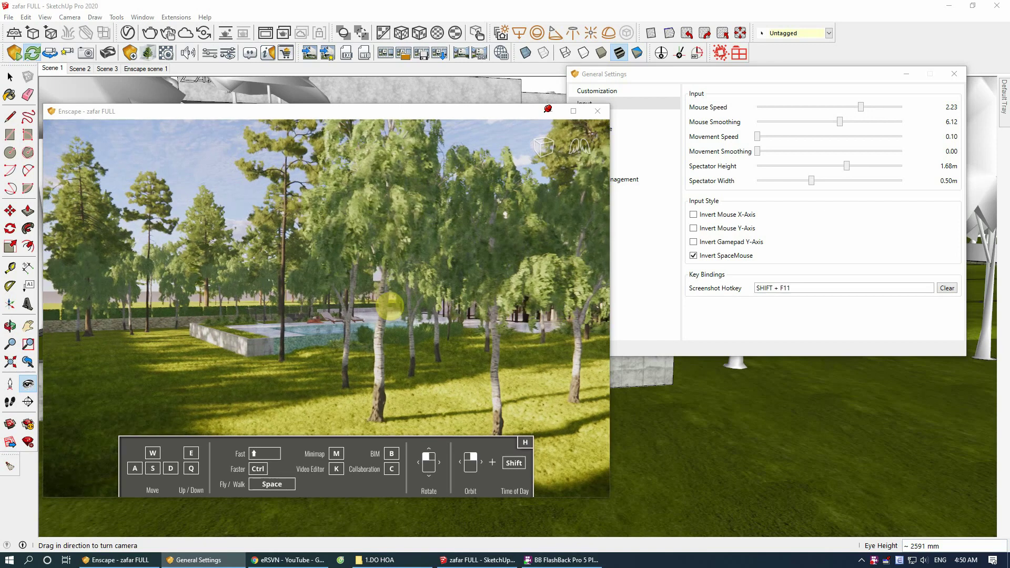
{"action": "key", "text": "w"}
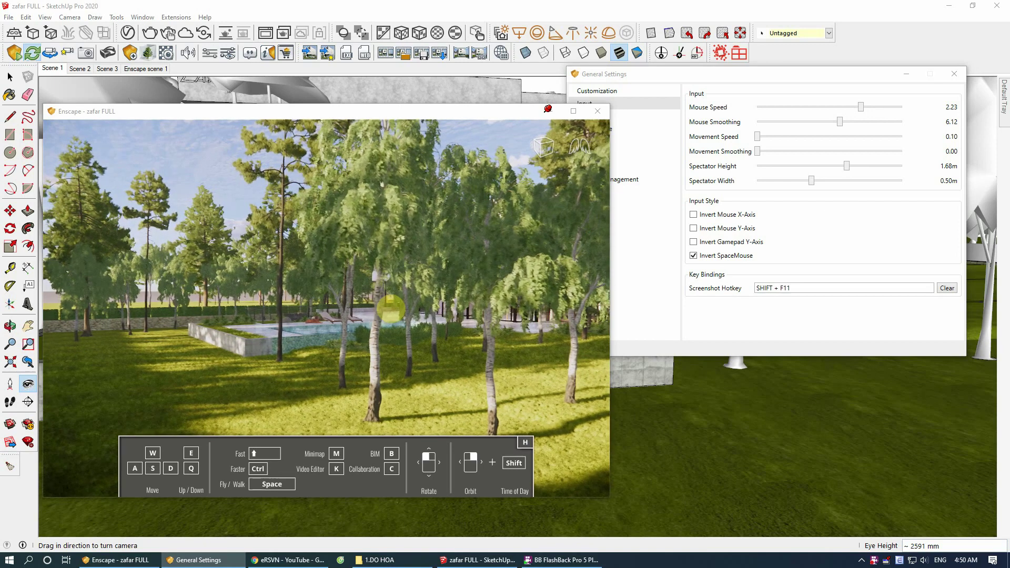
{"action": "key", "text": "w"}
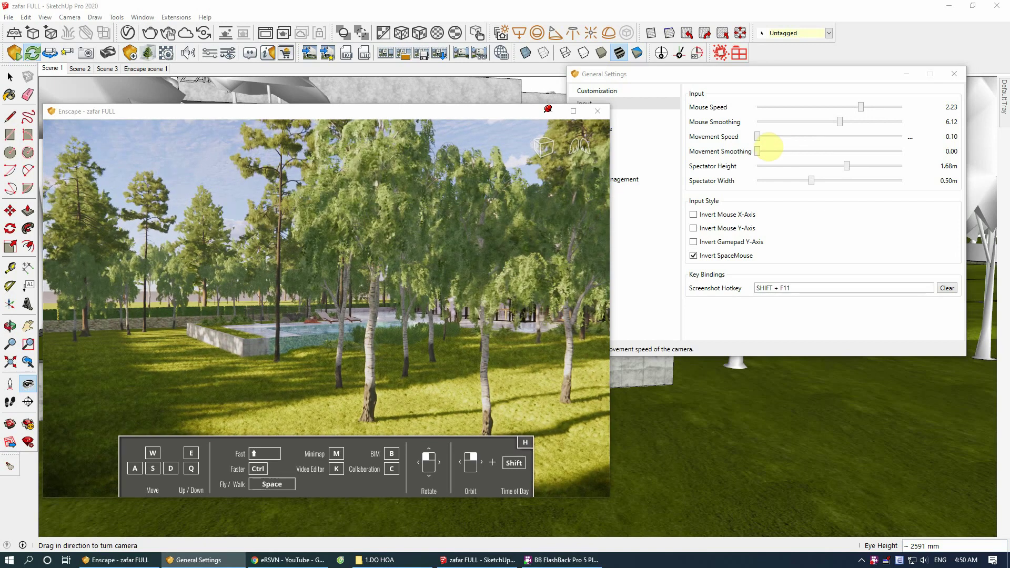
Step: Raise Movement Speed to 2.30, then walk and turn through the birch grove
{"action": "left_click_drag", "start_coordinate": [758, 137], "coordinate": [869, 143]}
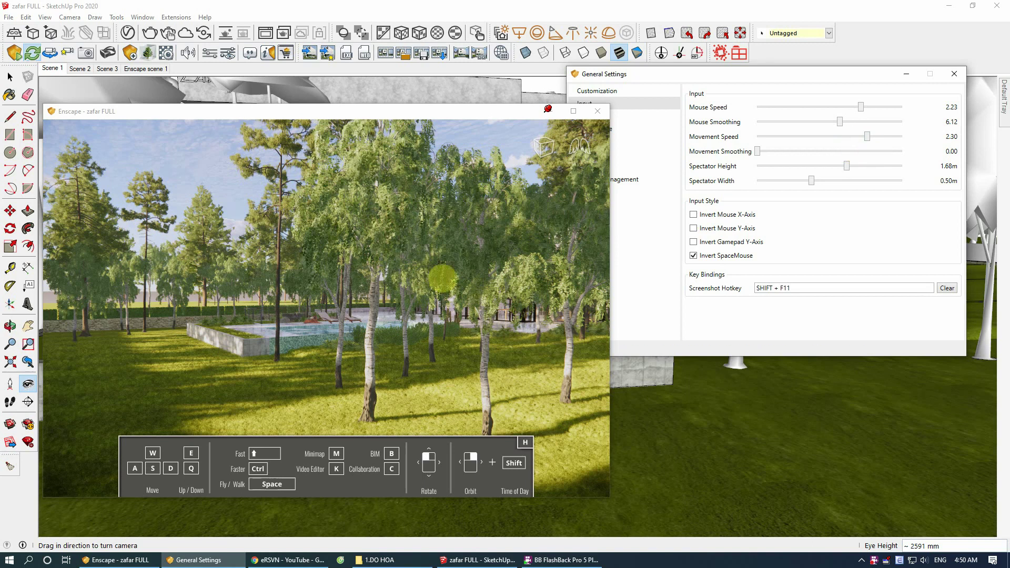
{"action": "left_click", "coordinate": [442, 277]}
{"action": "key", "text": "w"}
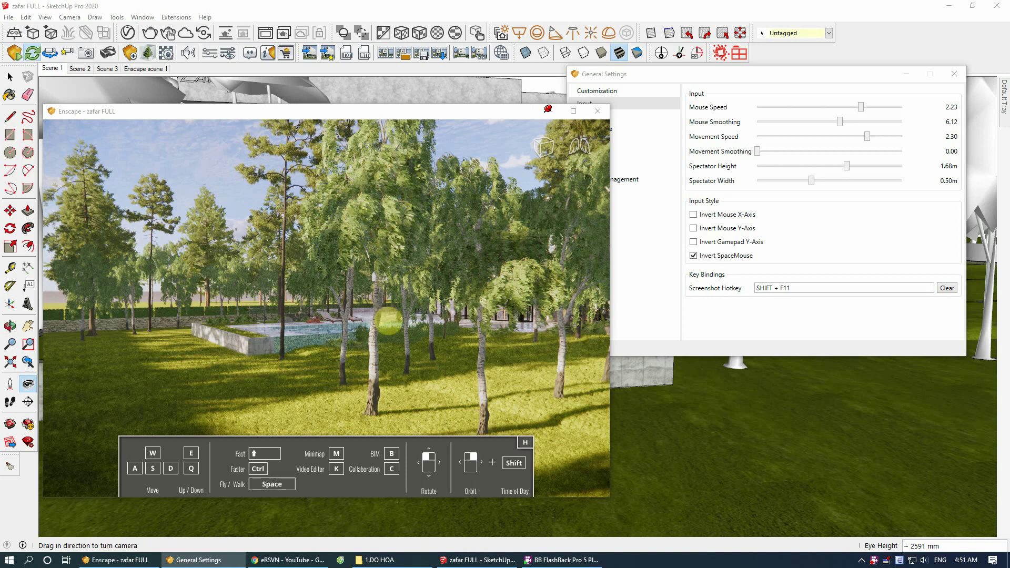
{"action": "left_click_drag", "start_coordinate": [388, 321], "coordinate": [600, 251]}
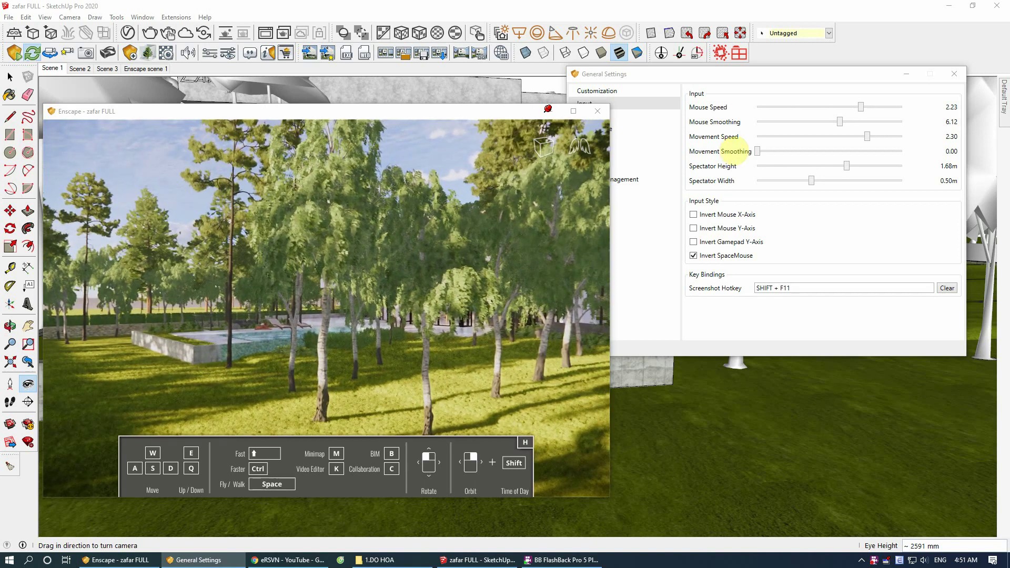
{"action": "mouse_move", "coordinate": [353, 318]}
{"action": "left_mouse_down"}
{"action": "mouse_move", "coordinate": [379, 316]}
{"action": "mouse_move", "coordinate": [244, 322]}
{"action": "mouse_move", "coordinate": [354, 321]}
{"action": "left_mouse_up"}
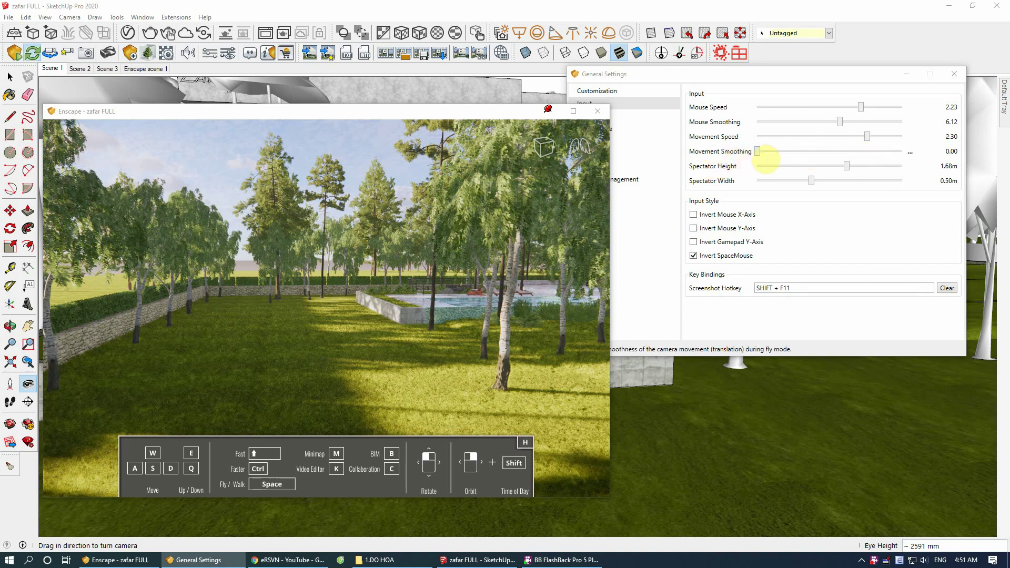
Step: Try a higher Movement Smoothing, reset it to 0.00, and walk toward the pool and trees
{"action": "left_click_drag", "start_coordinate": [758, 152], "coordinate": [841, 152]}
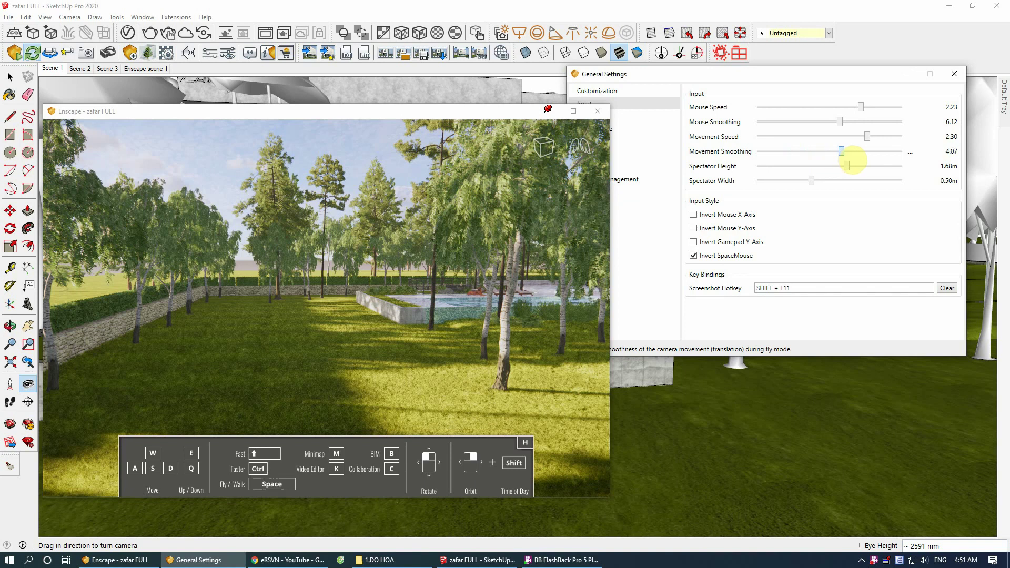
{"action": "left_click_drag", "start_coordinate": [520, 280], "coordinate": [435, 288]}
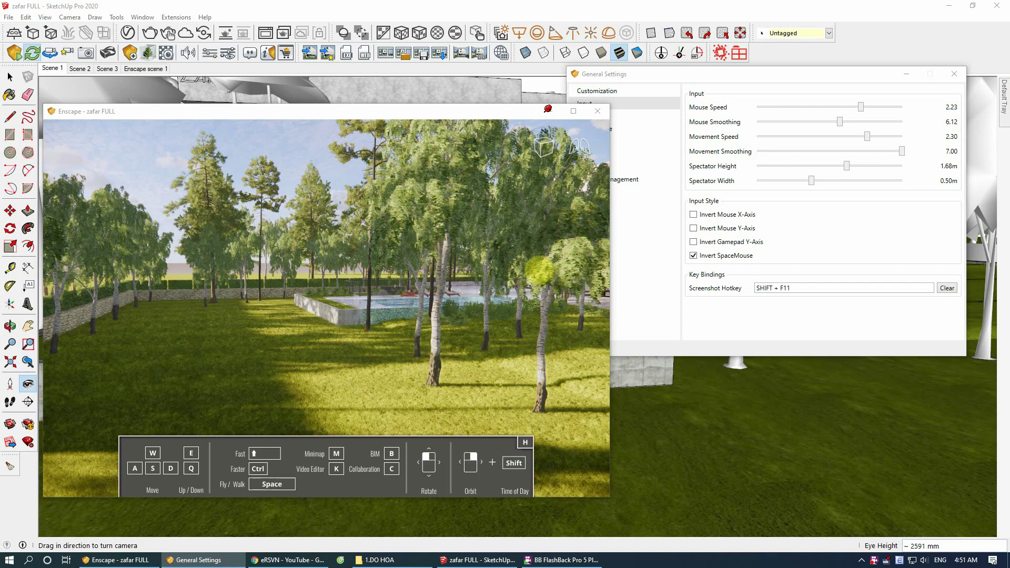
{"action": "mouse_move", "coordinate": [902, 151]}
{"action": "left_click_drag", "start_coordinate": [903, 153], "coordinate": [759, 152]}
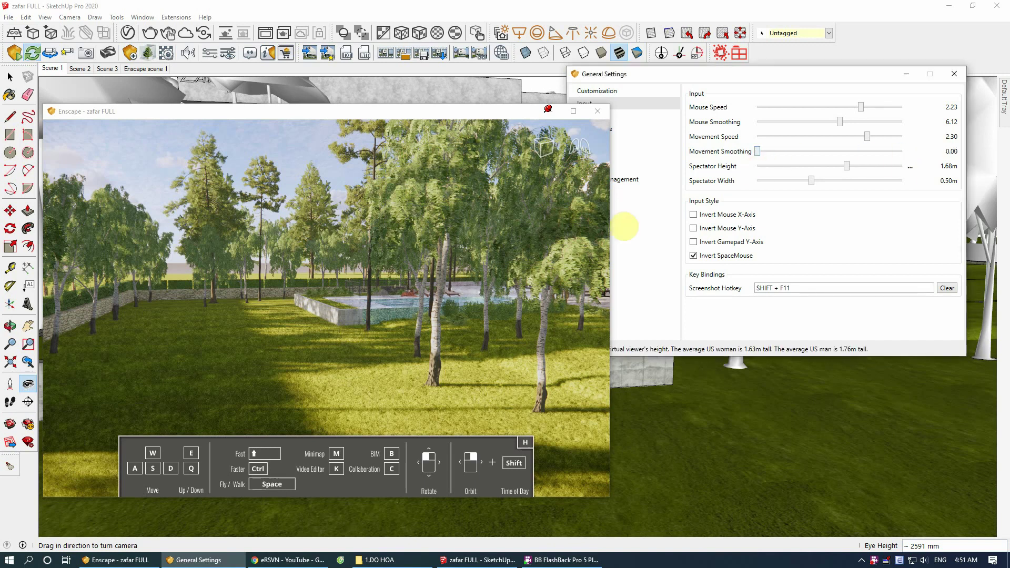
{"action": "left_click", "coordinate": [427, 302]}
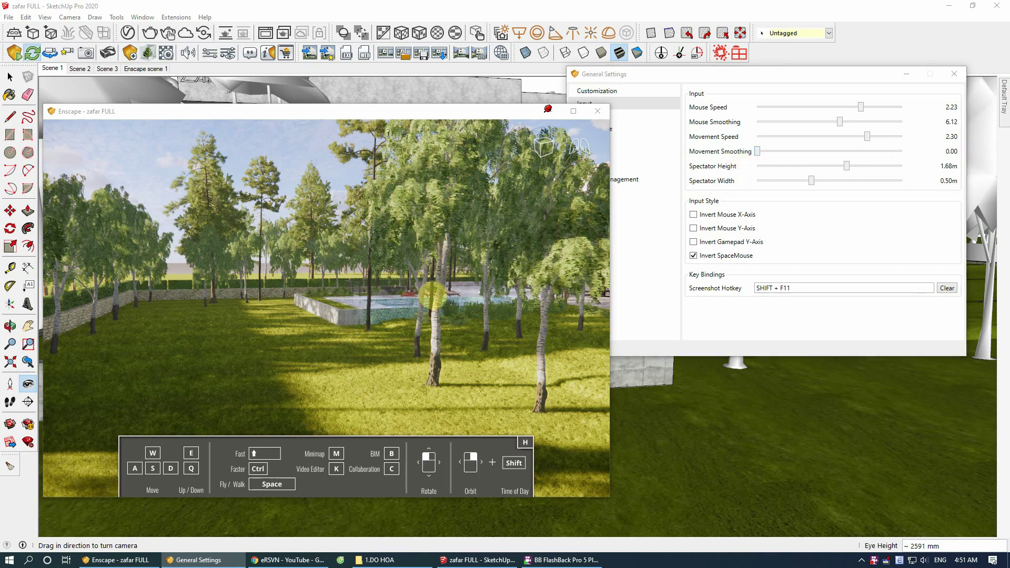
{"action": "key", "text": "w"}
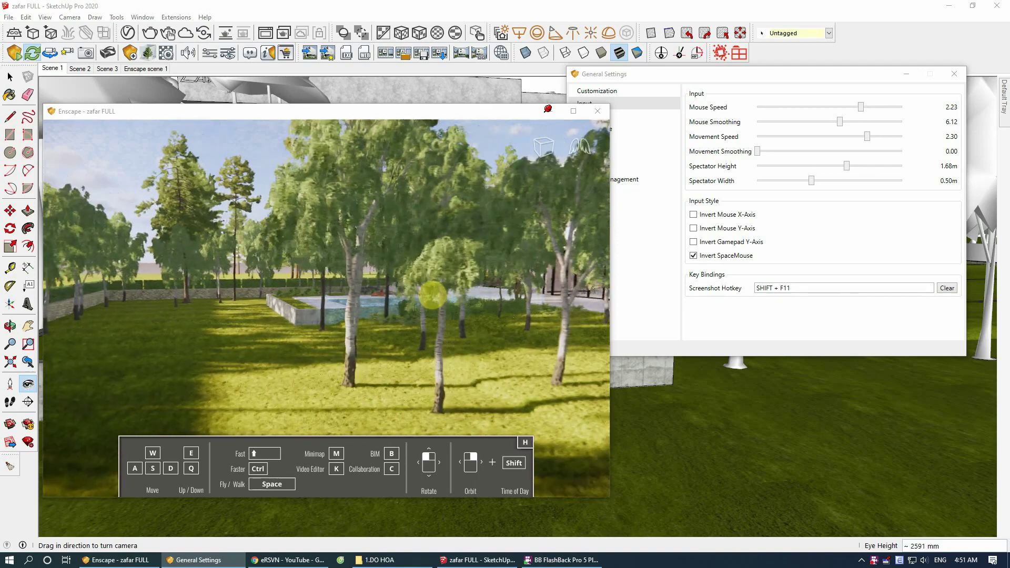
{"action": "key", "text": "w"}
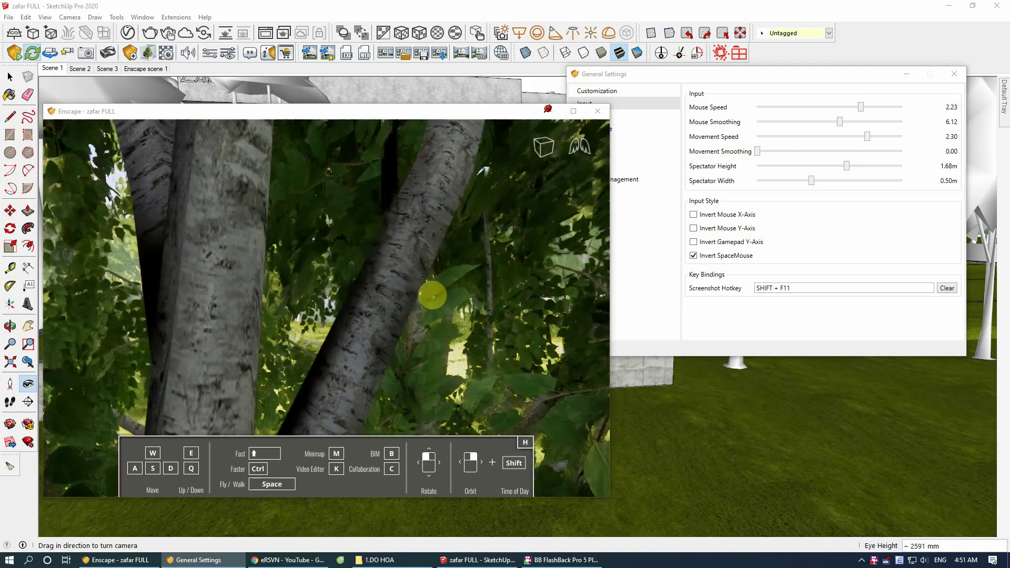
{"action": "key", "text": "s"}
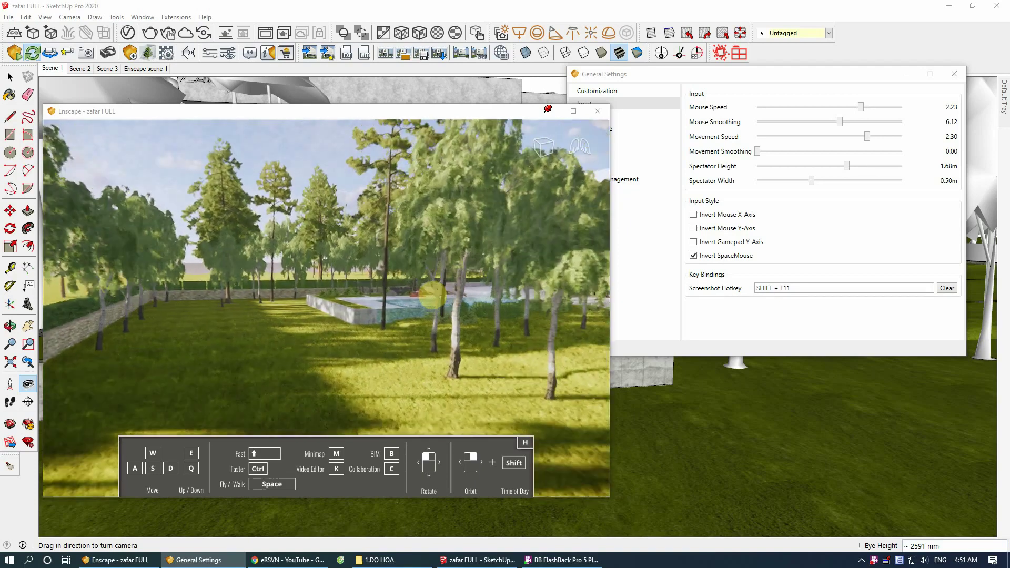
{"action": "mouse_move", "coordinate": [759, 151]}
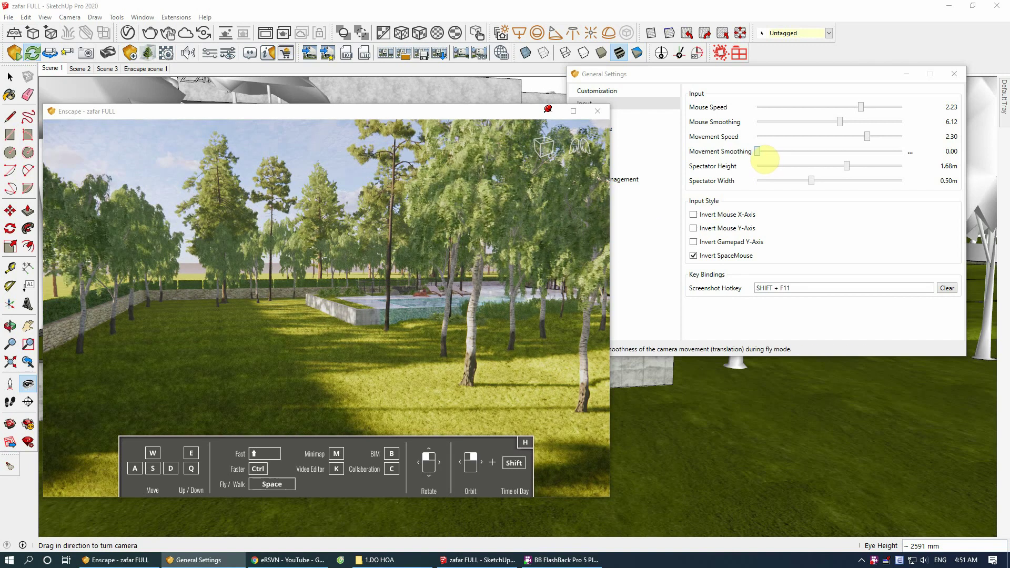
Step: Set Movement Smoothing to 7.00 and move the camera past the pool wall into the trees
{"action": "left_click_drag", "start_coordinate": [757, 151], "coordinate": [902, 151]}
{"action": "left_click", "coordinate": [394, 312]}
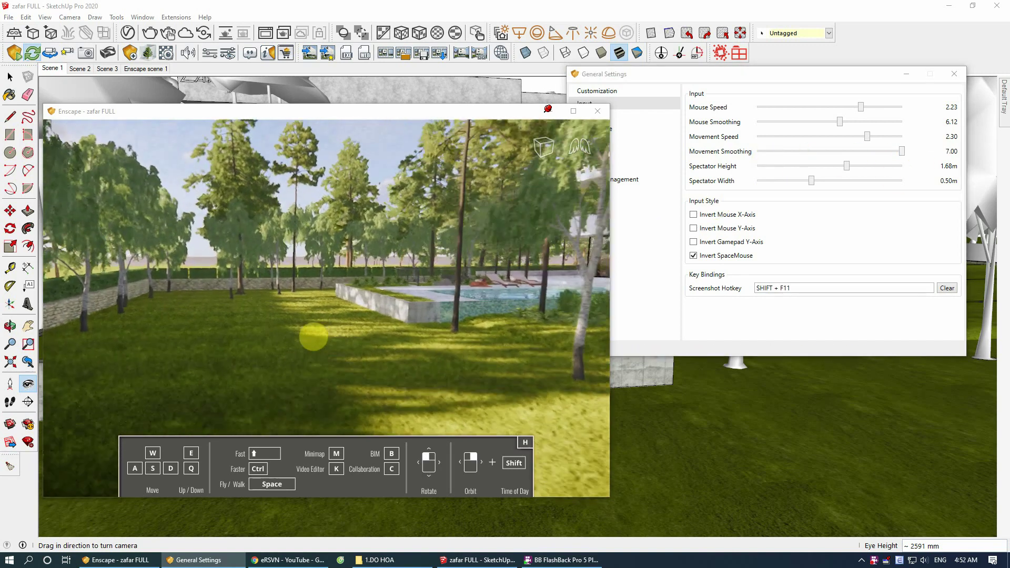
{"action": "left_click_drag", "start_coordinate": [314, 339], "coordinate": [254, 281]}
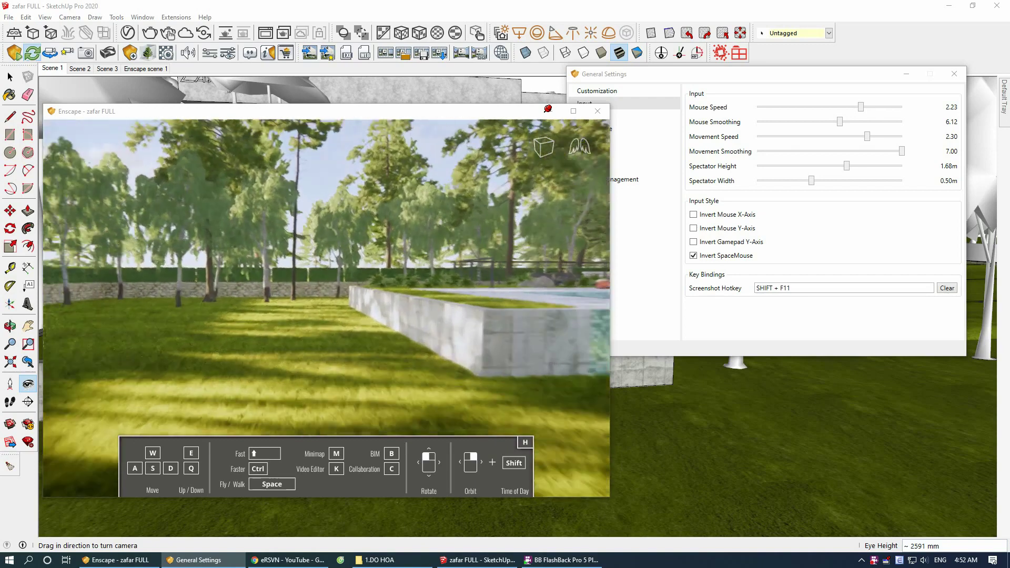
{"action": "left_click_drag", "start_coordinate": [314, 231], "coordinate": [324, 249]}
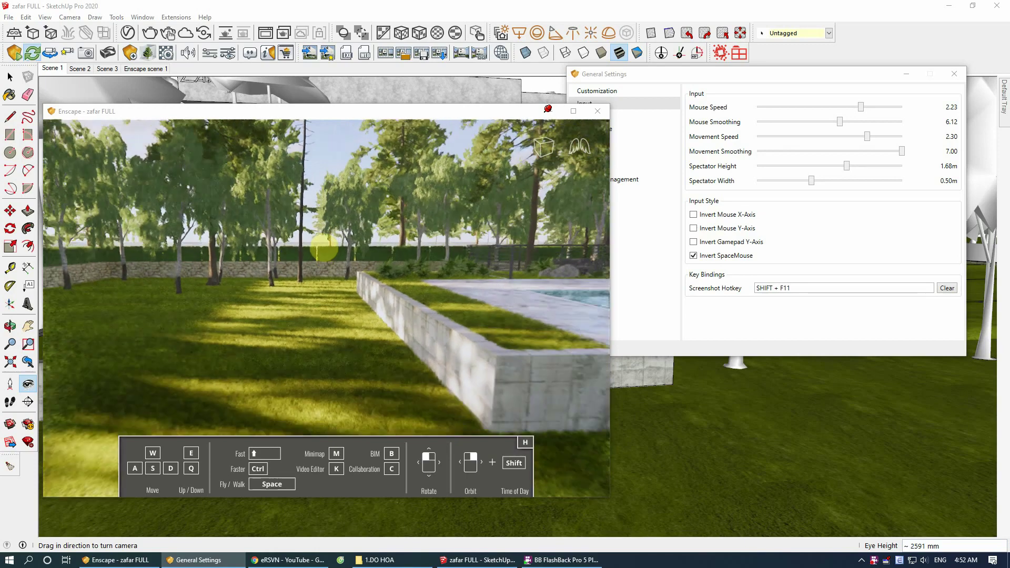
{"action": "left_click_drag", "start_coordinate": [324, 247], "coordinate": [325, 247]}
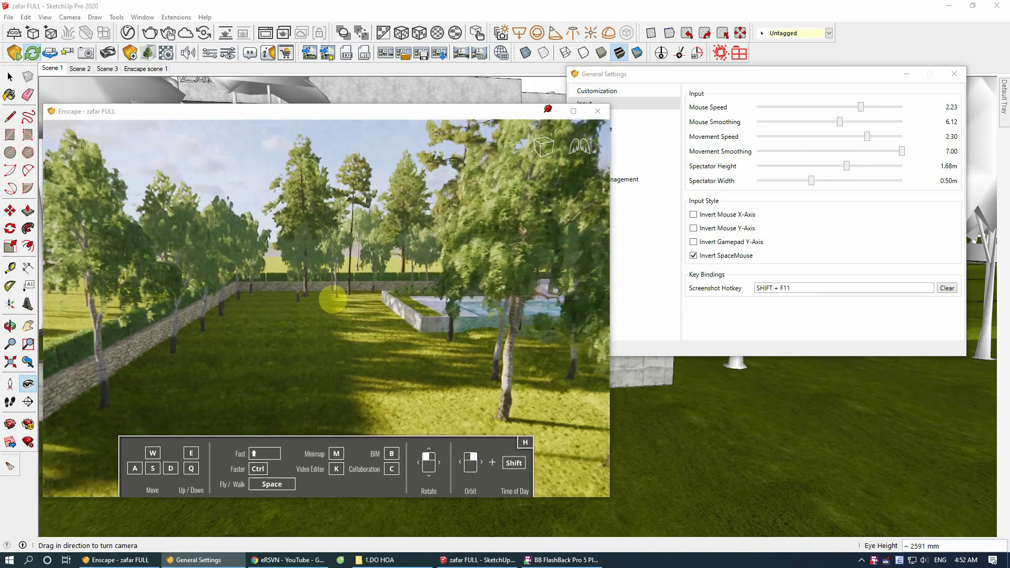
{"action": "left_click_drag", "start_coordinate": [333, 298], "coordinate": [360, 291]}
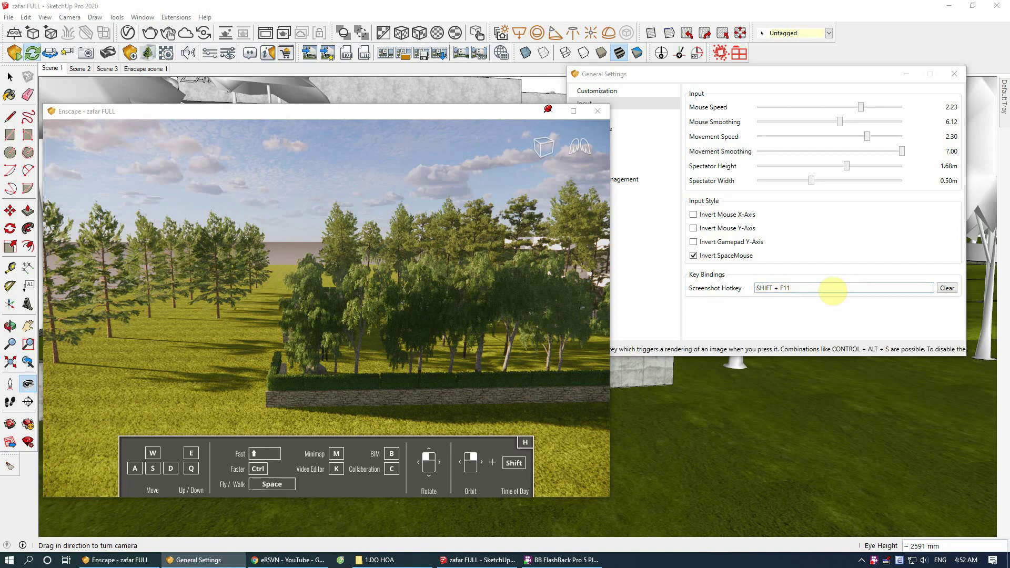
Step: Close General Settings, maximize the Enscape render, and orbit to face the villa and pool head-on
{"action": "left_click", "coordinate": [954, 74]}
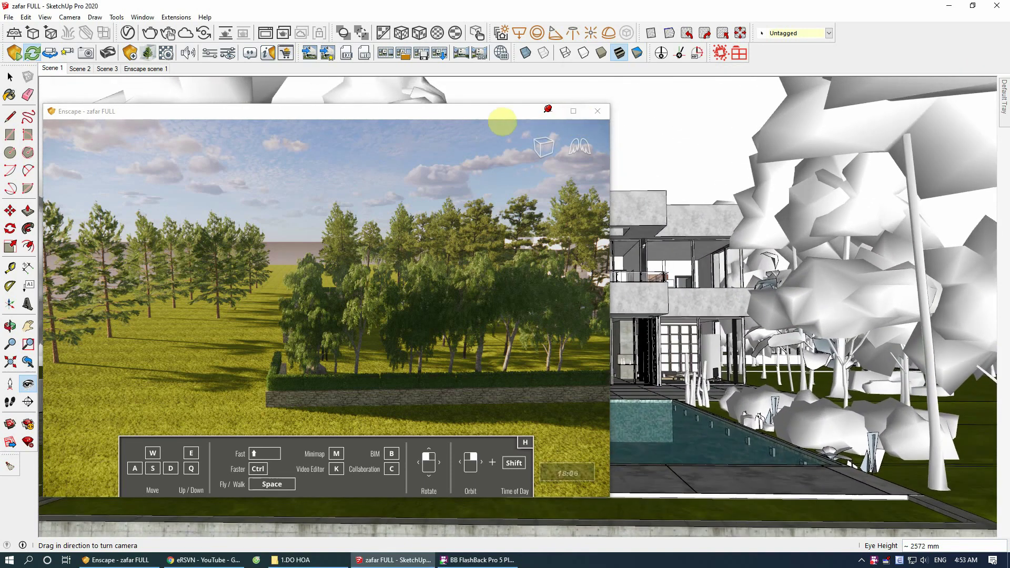
{"action": "left_click", "coordinate": [50, 52]}
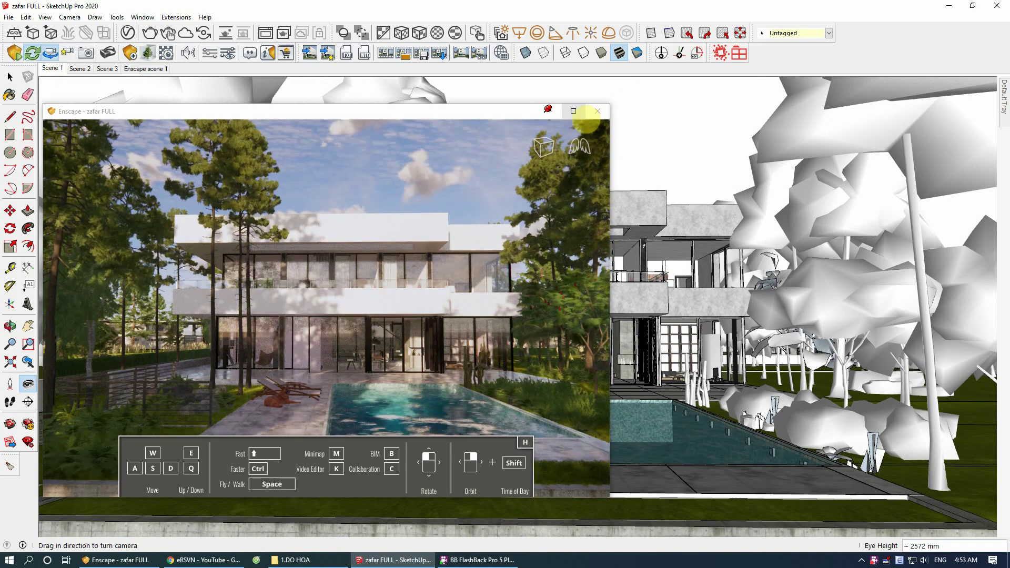
{"action": "left_click", "coordinate": [573, 111]}
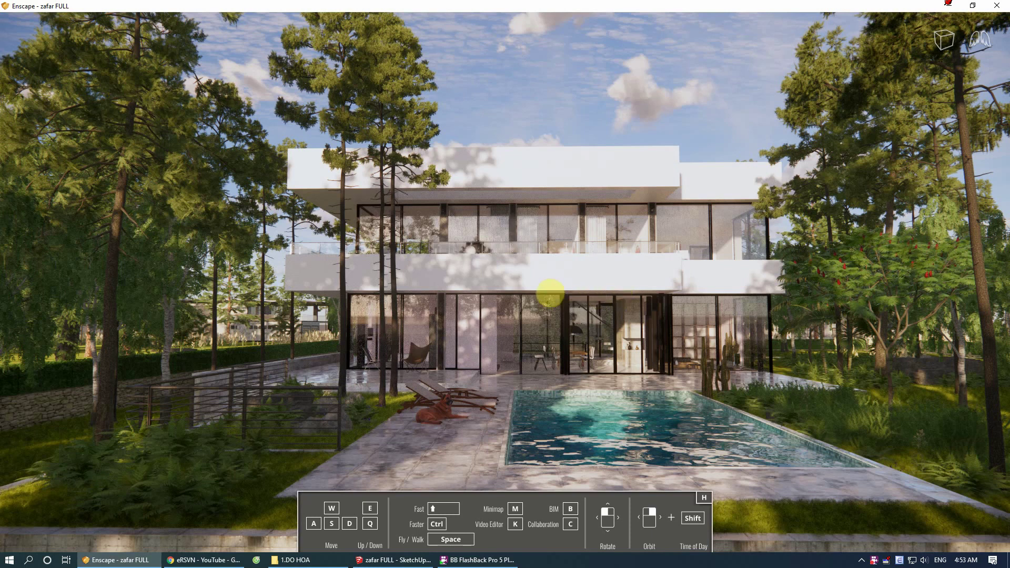
{"action": "left_click_drag", "start_coordinate": [550, 293], "coordinate": [710, 287]}
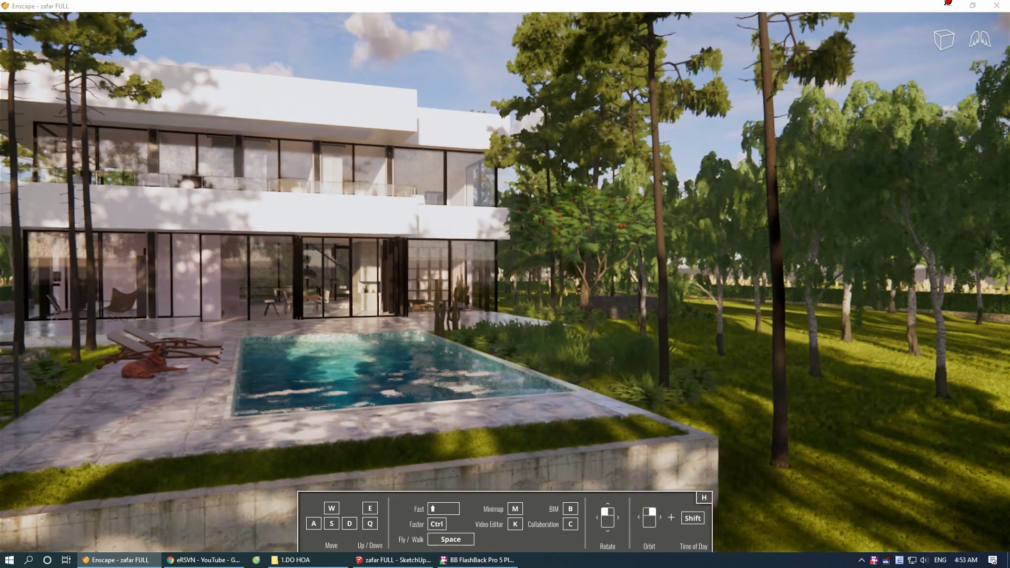
{"action": "left_click_drag", "start_coordinate": [710, 287], "coordinate": [579, 286]}
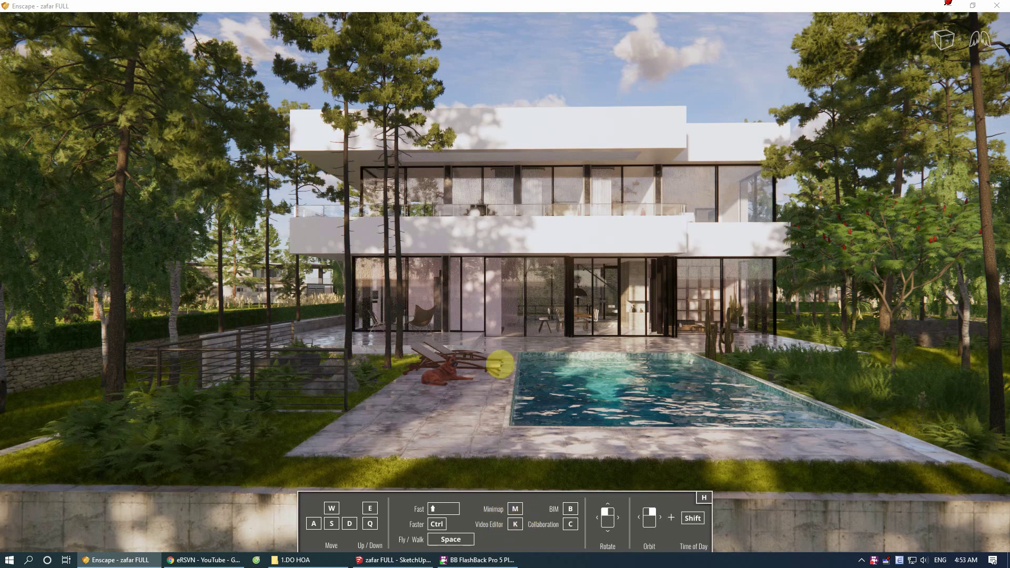
Step: Show and enlarge the minimap, then look around and walk toward the house
{"action": "key", "text": "m"}
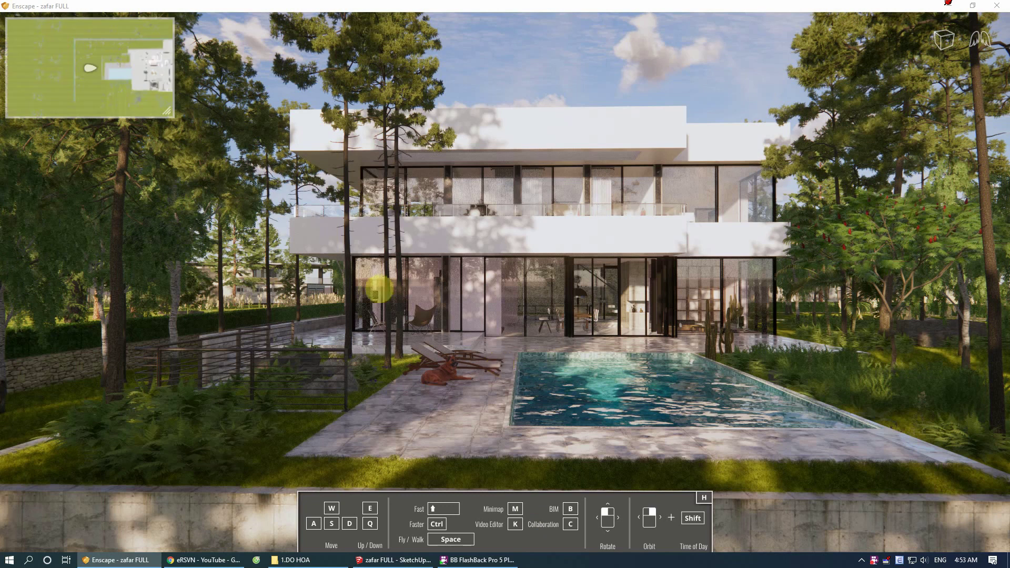
{"action": "mouse_move", "coordinate": [174, 119]}
{"action": "left_mouse_down"}
{"action": "mouse_move", "coordinate": [287, 219]}
{"action": "mouse_move", "coordinate": [246, 185]}
{"action": "mouse_move", "coordinate": [237, 162]}
{"action": "left_mouse_up"}
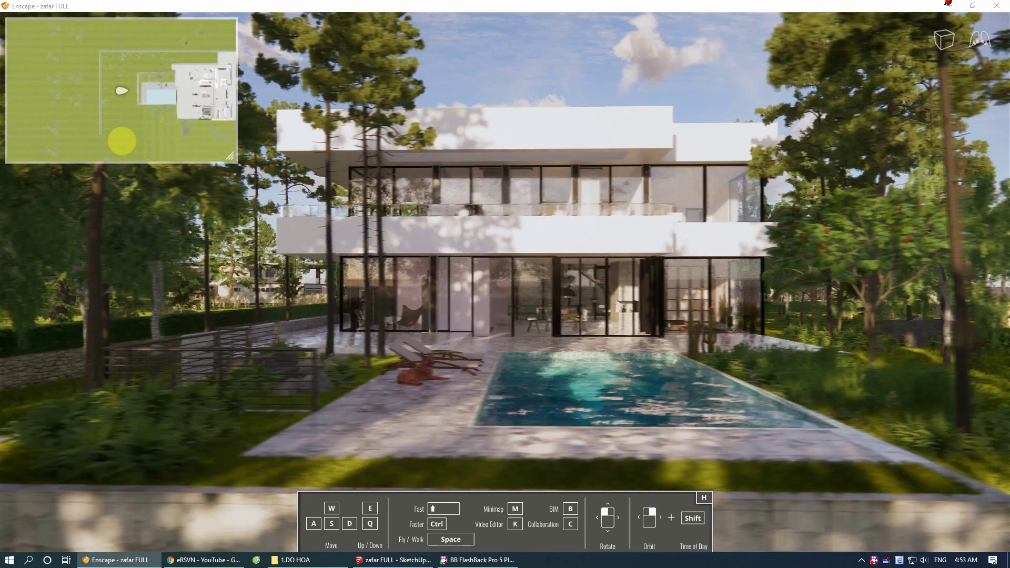
{"action": "left_click_drag", "start_coordinate": [505, 284], "coordinate": [663, 285]}
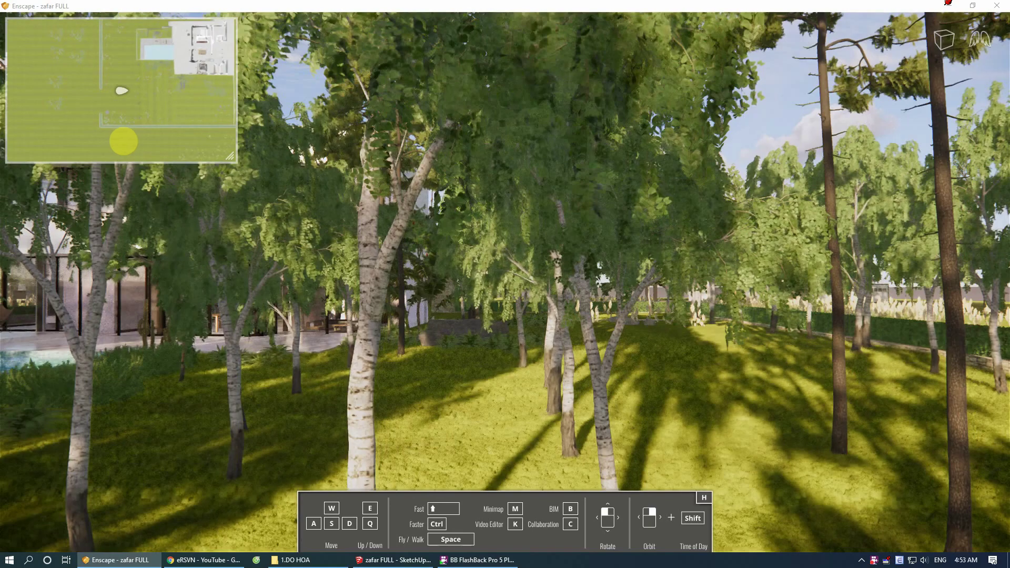
{"action": "mouse_move", "coordinate": [505, 284]}
{"action": "left_mouse_down"}
{"action": "mouse_move", "coordinate": [378, 284]}
{"action": "mouse_move", "coordinate": [653, 242]}
{"action": "left_mouse_up"}
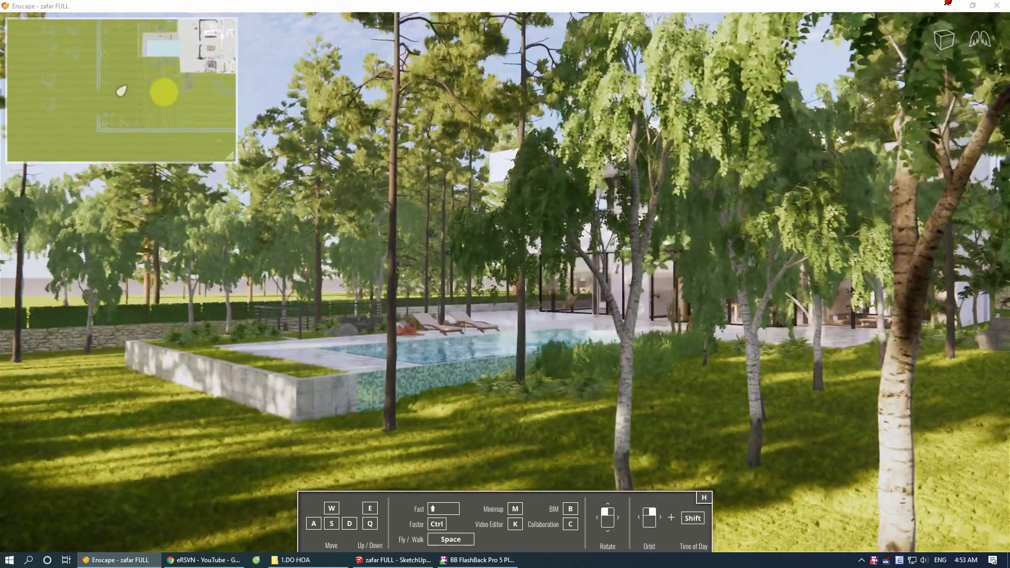
{"action": "key", "text": "w"}
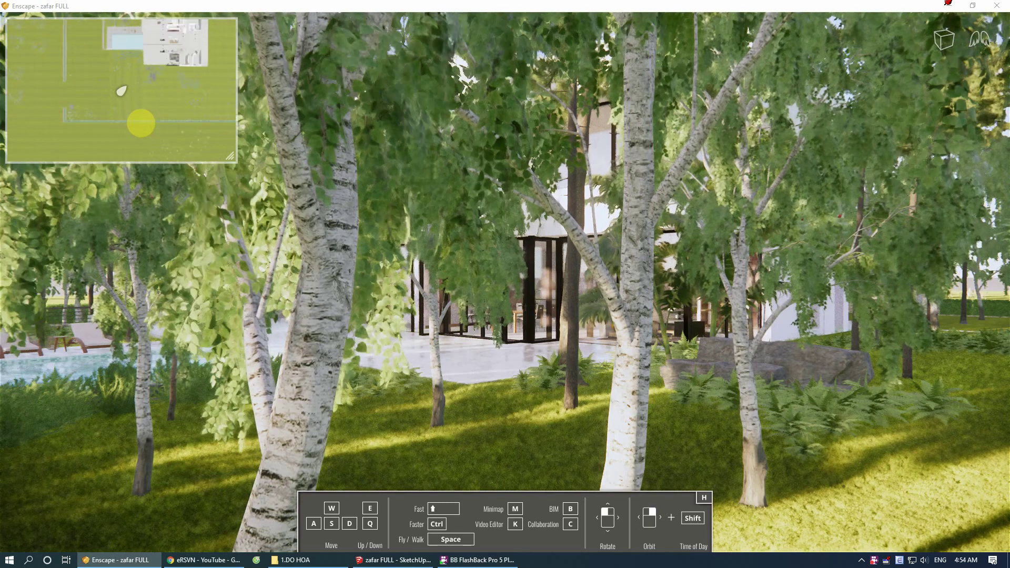
Step: Zoom the minimap and teleport to the covered terrace by the glass walls
{"action": "scroll", "coordinate": [141, 123], "scroll_direction": "down", "scroll_amount": 2}
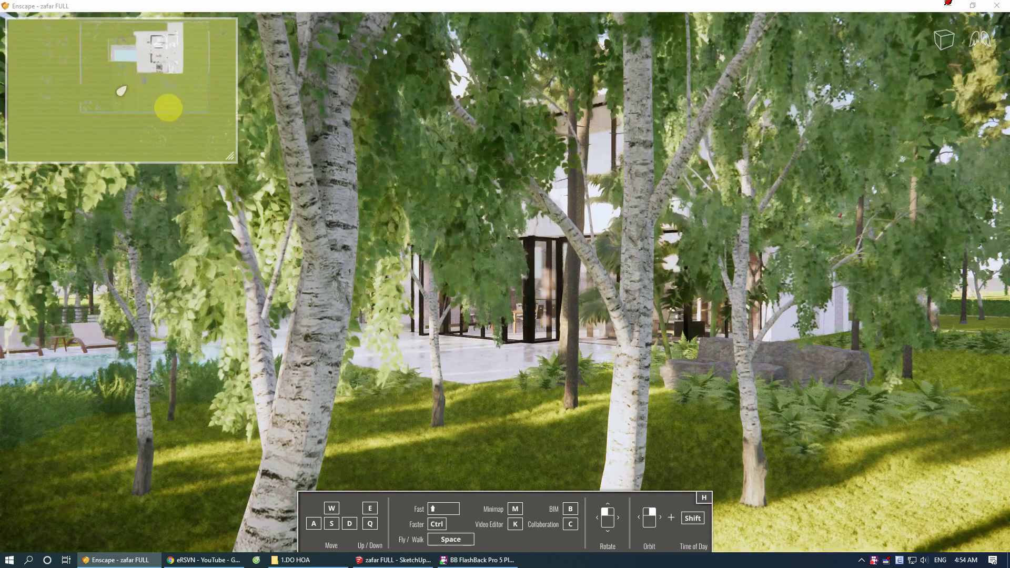
{"action": "scroll", "coordinate": [145, 108], "scroll_direction": "up", "scroll_amount": 2}
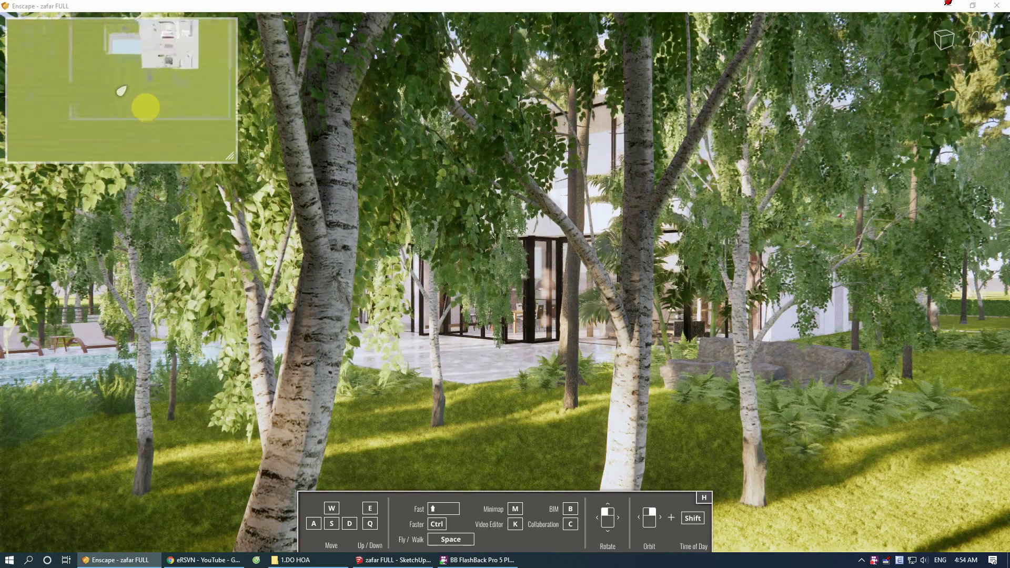
{"action": "scroll", "coordinate": [139, 115], "scroll_direction": "down", "scroll_amount": 1}
{"action": "scroll", "coordinate": [132, 122], "scroll_direction": "down", "scroll_amount": 1}
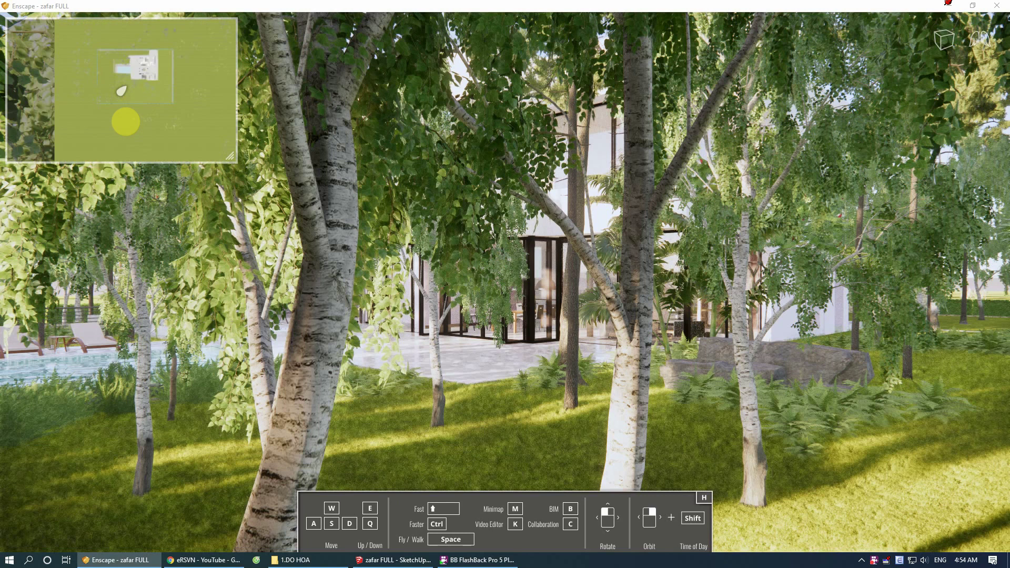
{"action": "scroll", "coordinate": [134, 107], "scroll_direction": "up", "scroll_amount": 2}
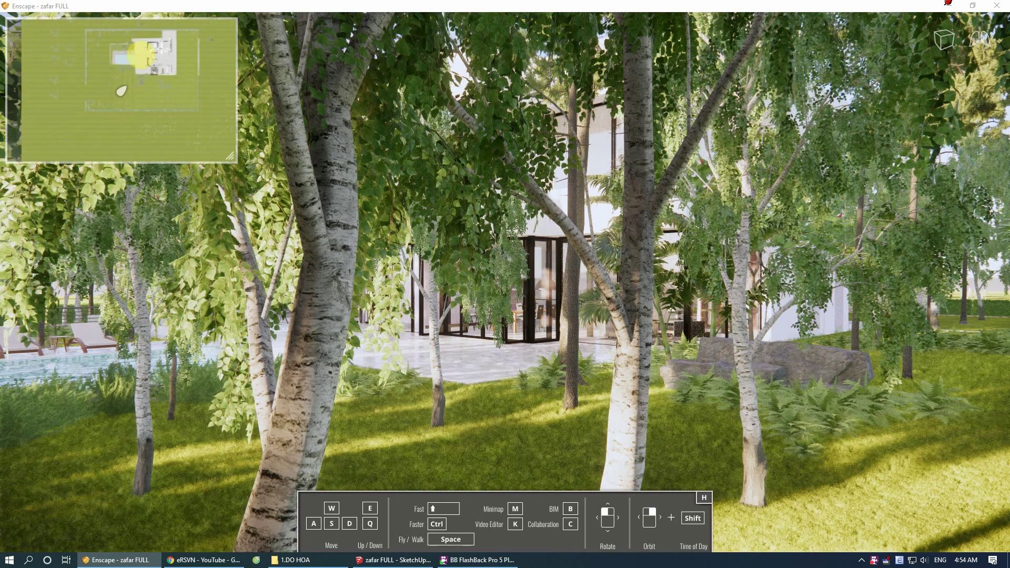
{"action": "left_click", "coordinate": [142, 55]}
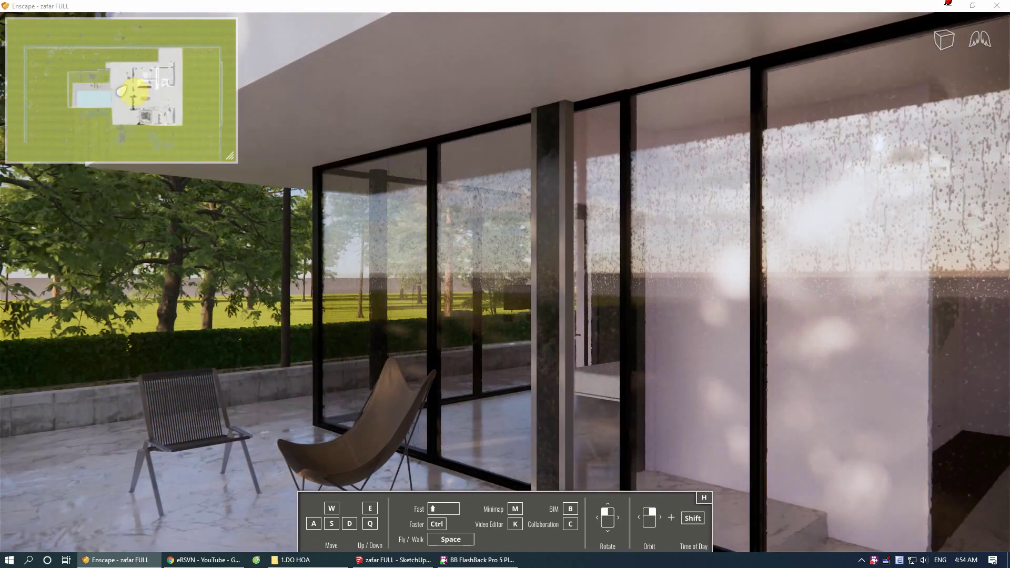
Step: Zoom the minimap in, teleport into the dining room, and look toward the table
{"action": "scroll", "coordinate": [134, 108], "scroll_direction": "up", "scroll_amount": 1}
{"action": "scroll", "coordinate": [134, 108], "scroll_direction": "up", "scroll_amount": 1}
{"action": "scroll", "coordinate": [134, 108], "scroll_direction": "up", "scroll_amount": 2}
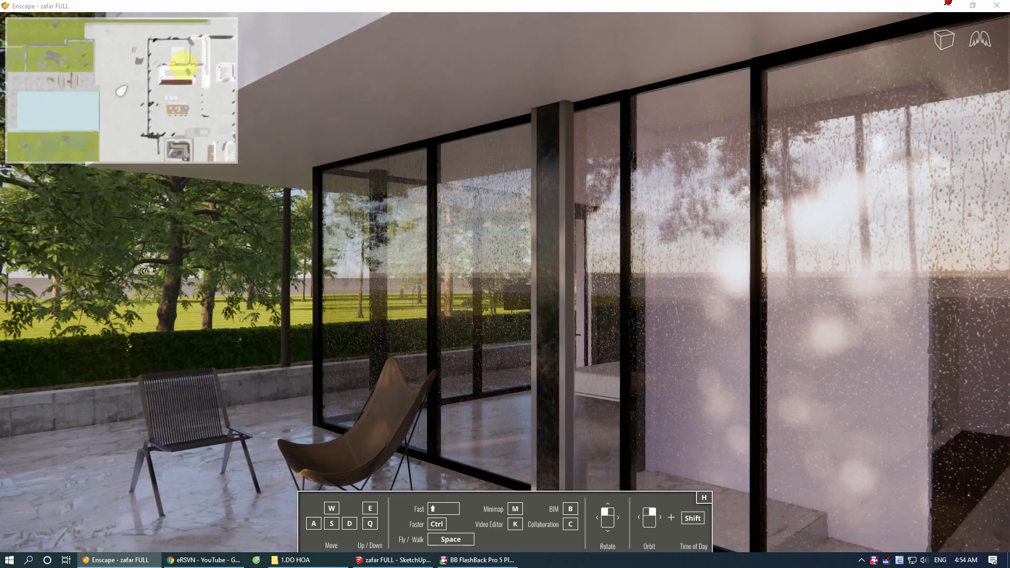
{"action": "scroll", "coordinate": [181, 65], "scroll_direction": "up", "scroll_amount": 1}
{"action": "scroll", "coordinate": [179, 118], "scroll_direction": "up", "scroll_amount": 1}
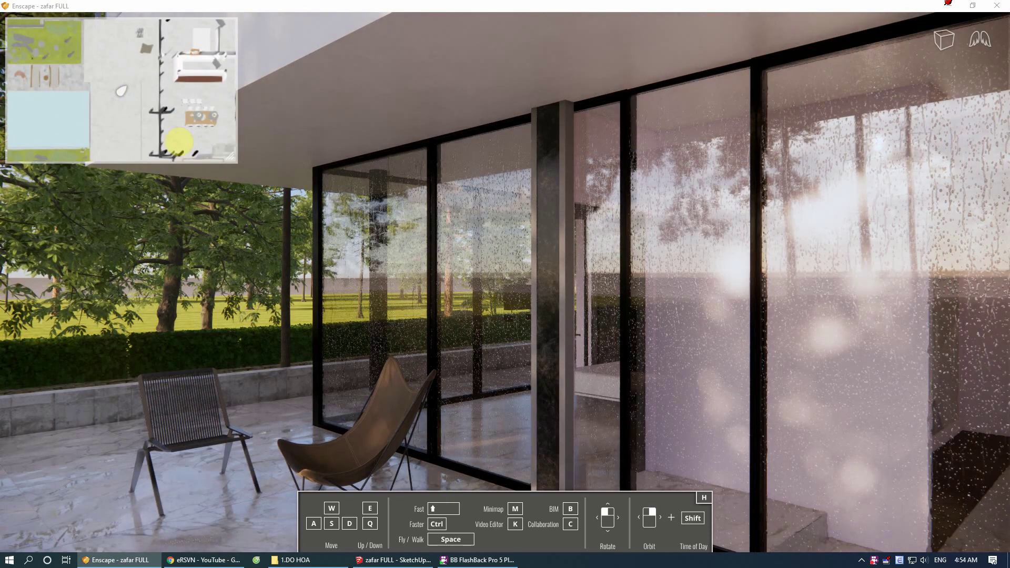
{"action": "left_click", "coordinate": [179, 141]}
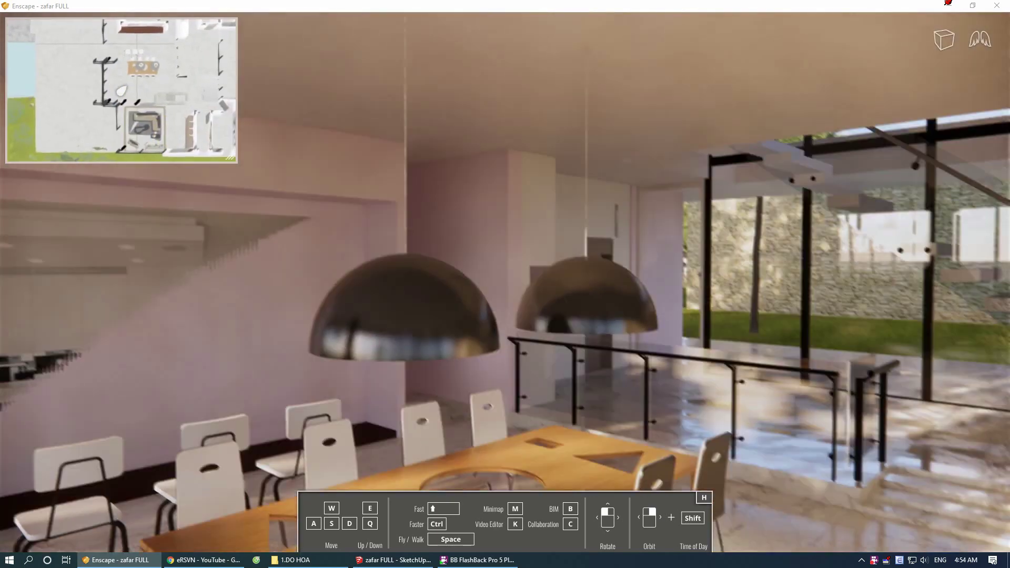
{"action": "mouse_move", "coordinate": [400, 200]}
{"action": "left_mouse_down"}
{"action": "mouse_move", "coordinate": [458, 197]}
{"action": "mouse_move", "coordinate": [348, 185]}
{"action": "left_mouse_up"}
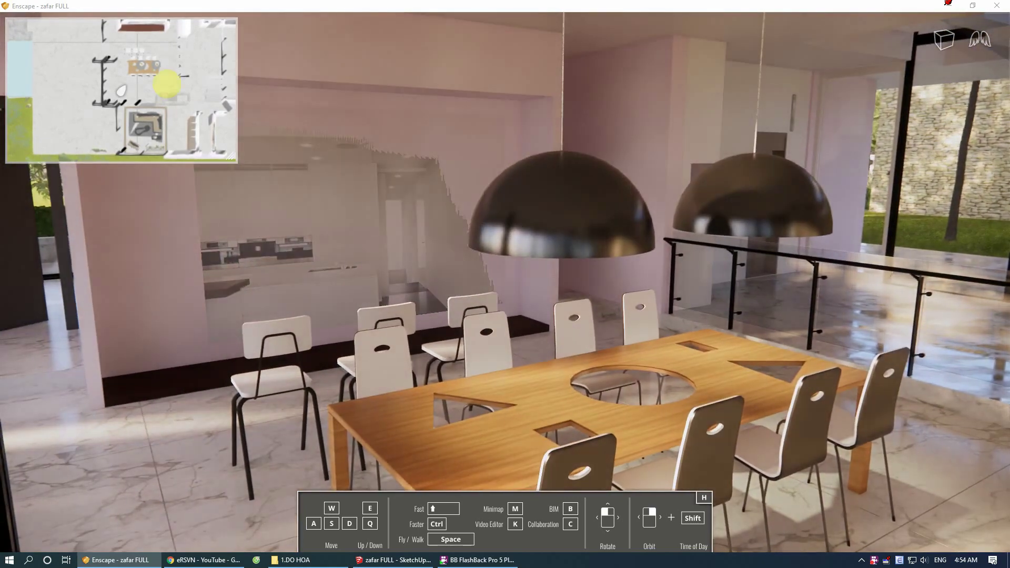
Step: Jump via the minimap past the concrete wall to the glass wall, turning toward the bedroom
{"action": "left_click", "coordinate": [143, 126]}
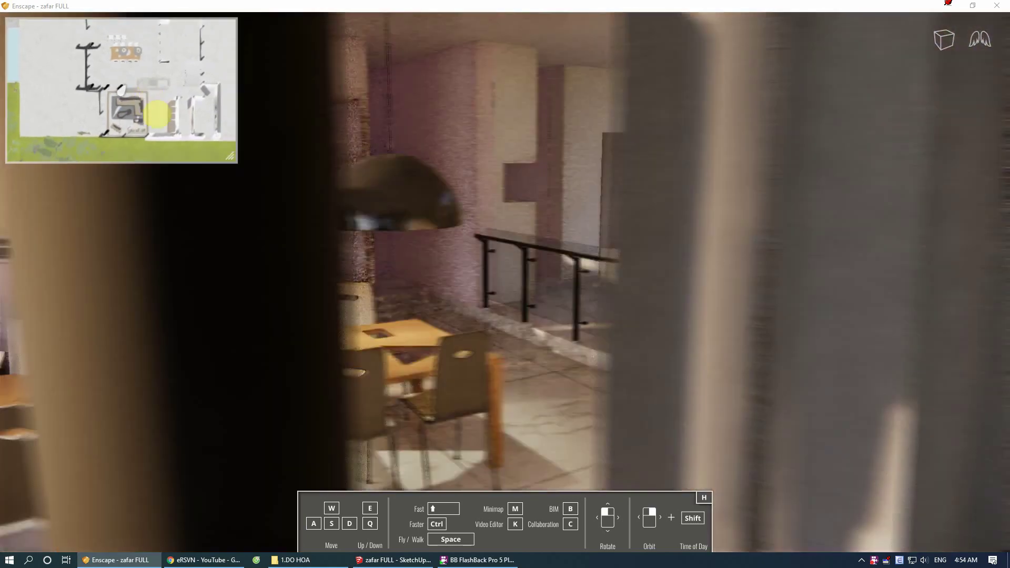
{"action": "left_click", "coordinate": [156, 115]}
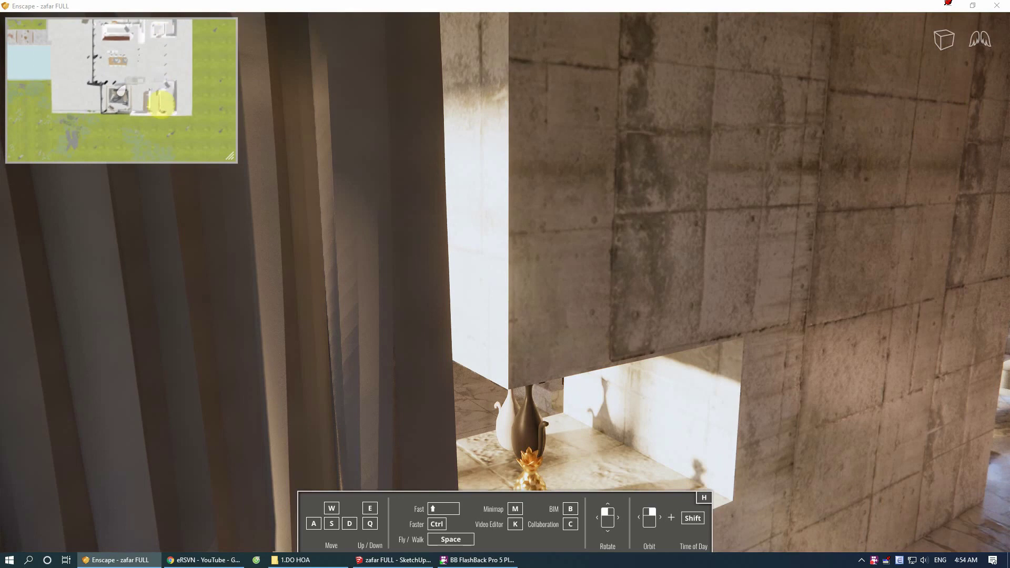
{"action": "scroll", "coordinate": [161, 102], "scroll_direction": "down", "scroll_amount": 2}
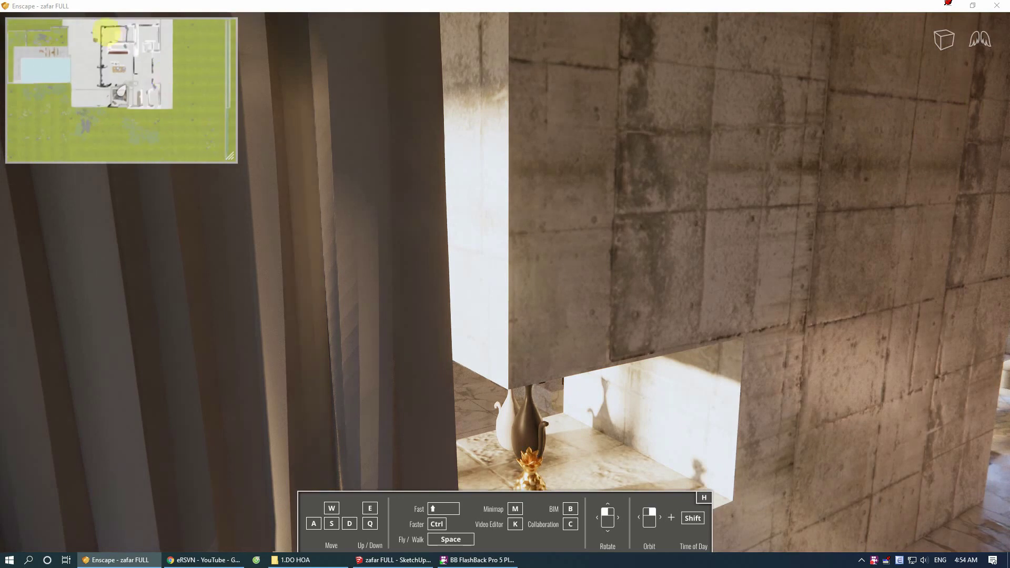
{"action": "left_click", "coordinate": [106, 32]}
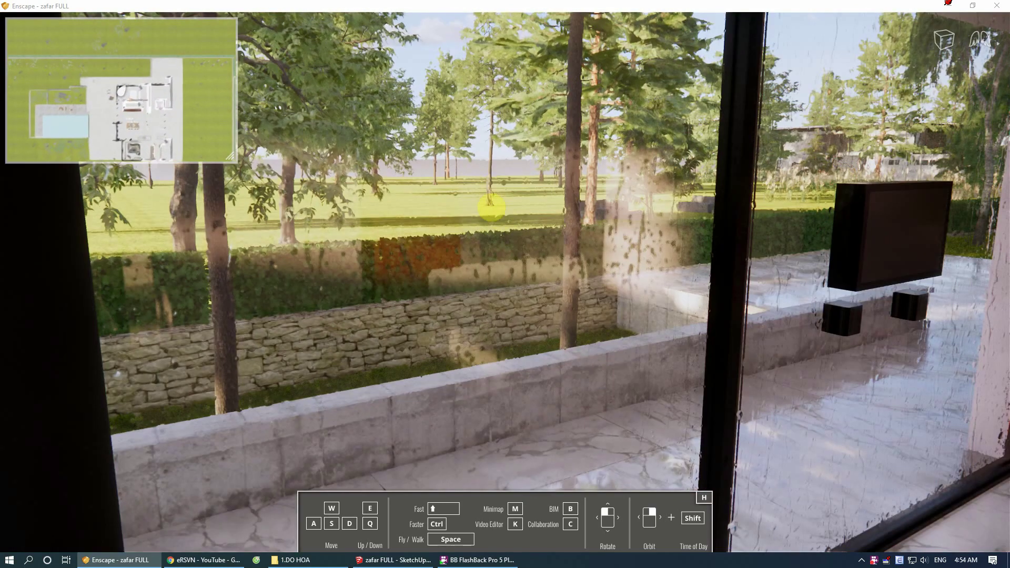
{"action": "mouse_move", "coordinate": [490, 203]}
{"action": "left_mouse_down"}
{"action": "mouse_move", "coordinate": [533, 221]}
{"action": "mouse_move", "coordinate": [541, 214]}
{"action": "mouse_move", "coordinate": [178, 176]}
{"action": "left_mouse_up"}
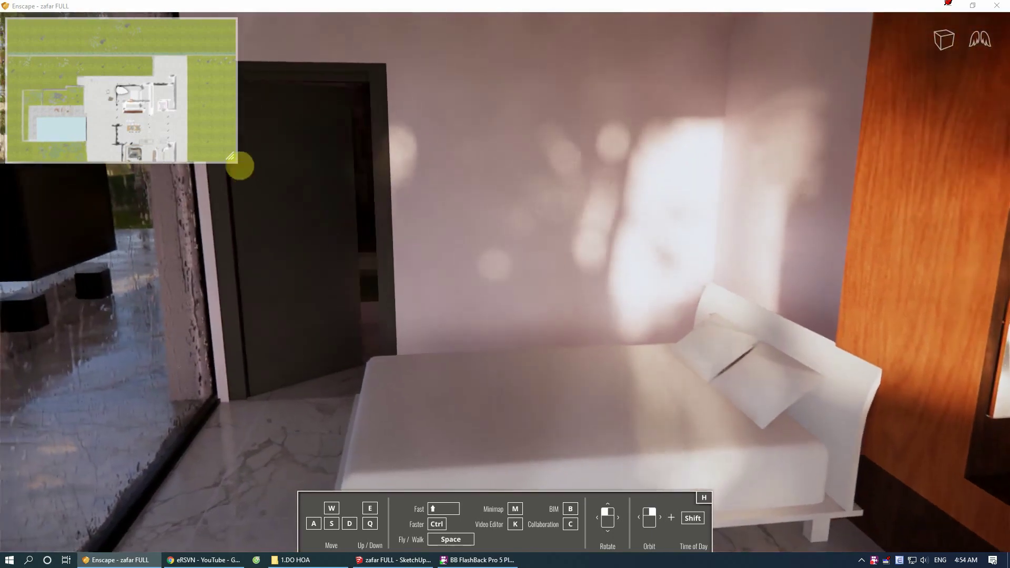
Step: Enlarge and zoom the minimap, teleporting via the terrace back into the dining and kitchen area
{"action": "left_click_drag", "start_coordinate": [240, 166], "coordinate": [239, 259]}
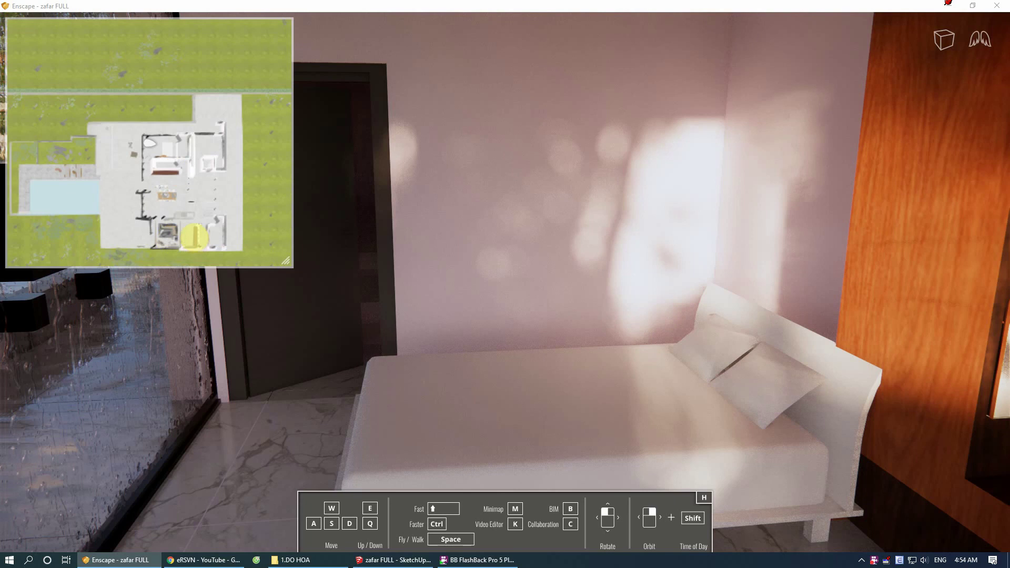
{"action": "scroll", "coordinate": [194, 237], "scroll_direction": "up", "scroll_amount": 1}
{"action": "scroll", "coordinate": [221, 235], "scroll_direction": "up", "scroll_amount": 1}
{"action": "scroll", "coordinate": [246, 260], "scroll_direction": "up", "scroll_amount": 1}
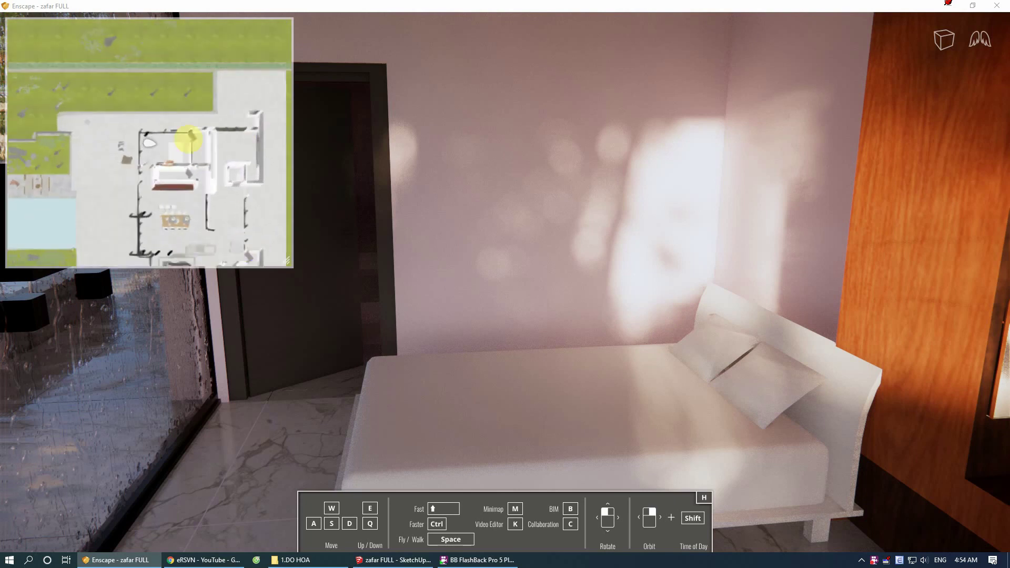
{"action": "left_click", "coordinate": [112, 112]}
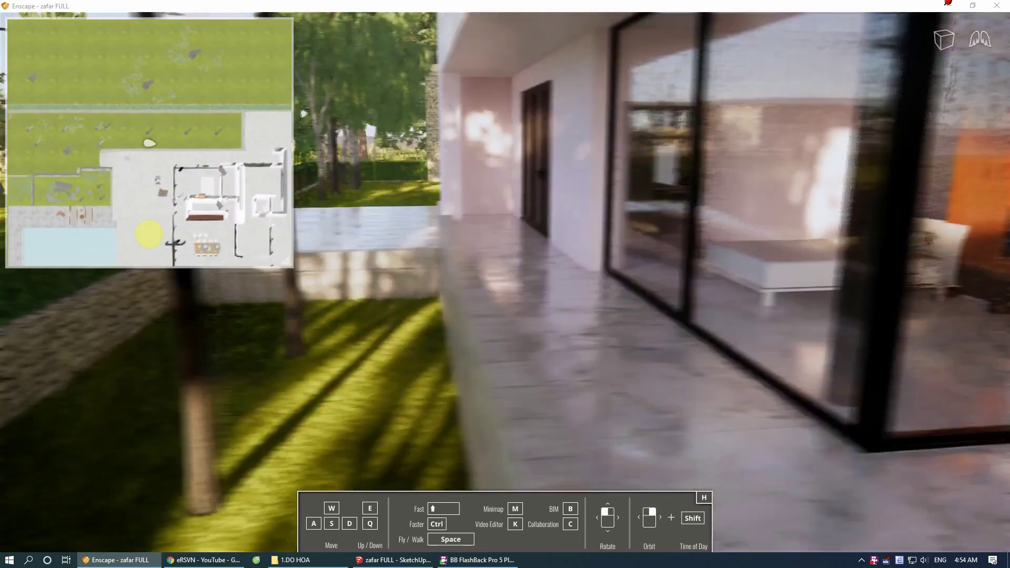
{"action": "left_click", "coordinate": [149, 234]}
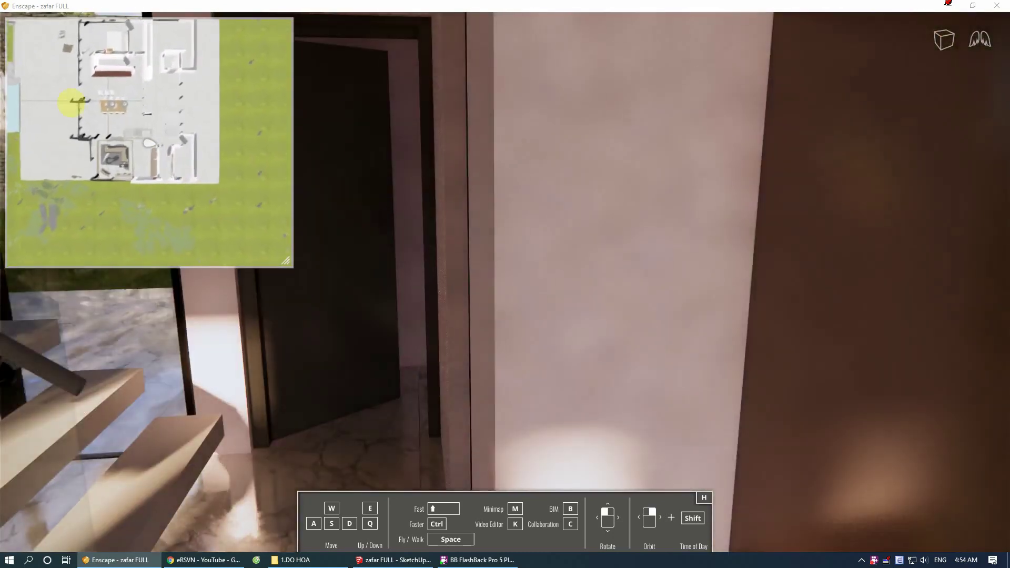
{"action": "left_click", "coordinate": [53, 92]}
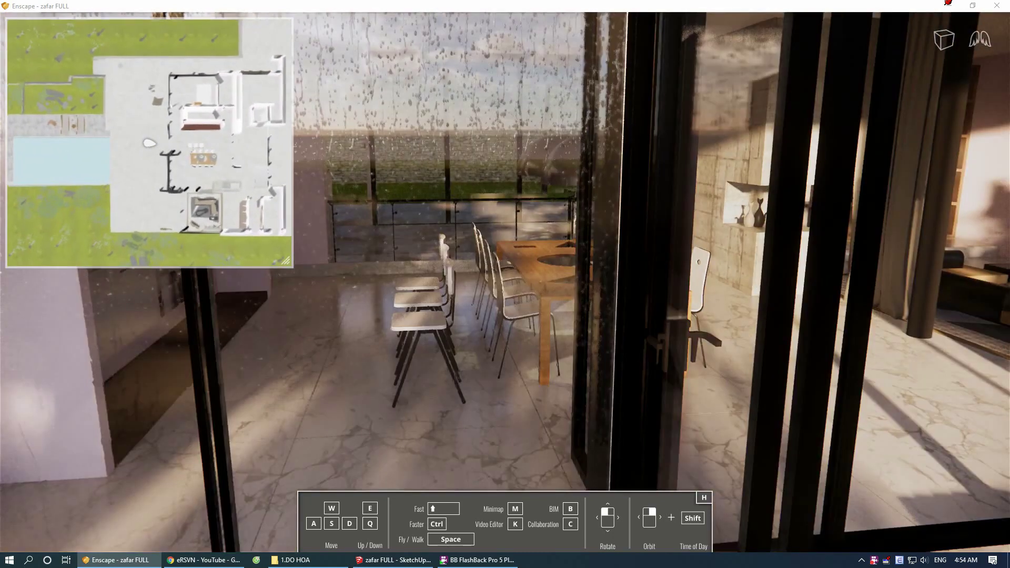
Step: Turn toward the glass doors, step to the dining table, and look down at the marble floor
{"action": "mouse_move", "coordinate": [542, 219]}
{"action": "left_mouse_down"}
{"action": "mouse_move", "coordinate": [550, 325]}
{"action": "mouse_move", "coordinate": [631, 332]}
{"action": "left_mouse_up"}
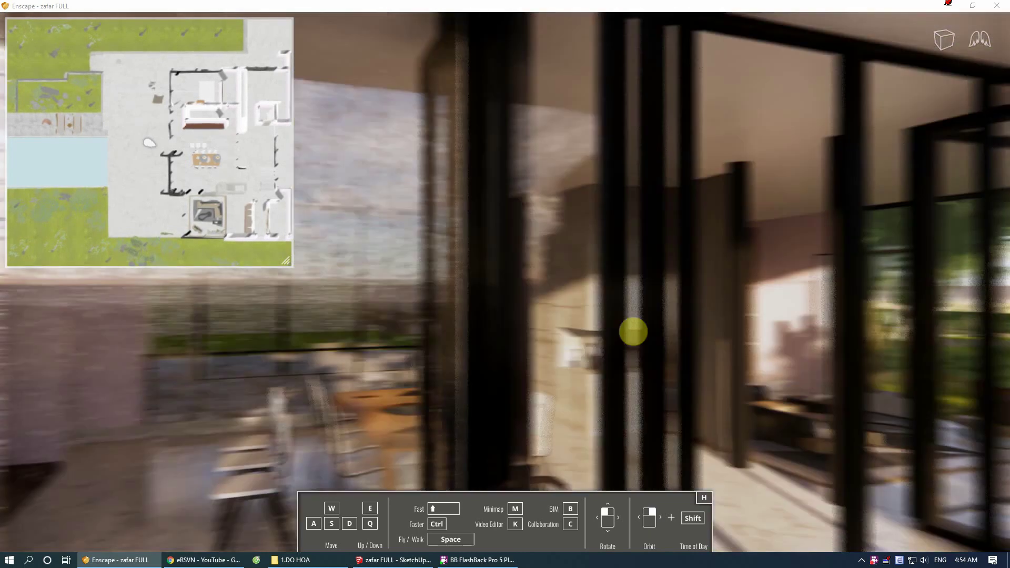
{"action": "key", "text": "w"}
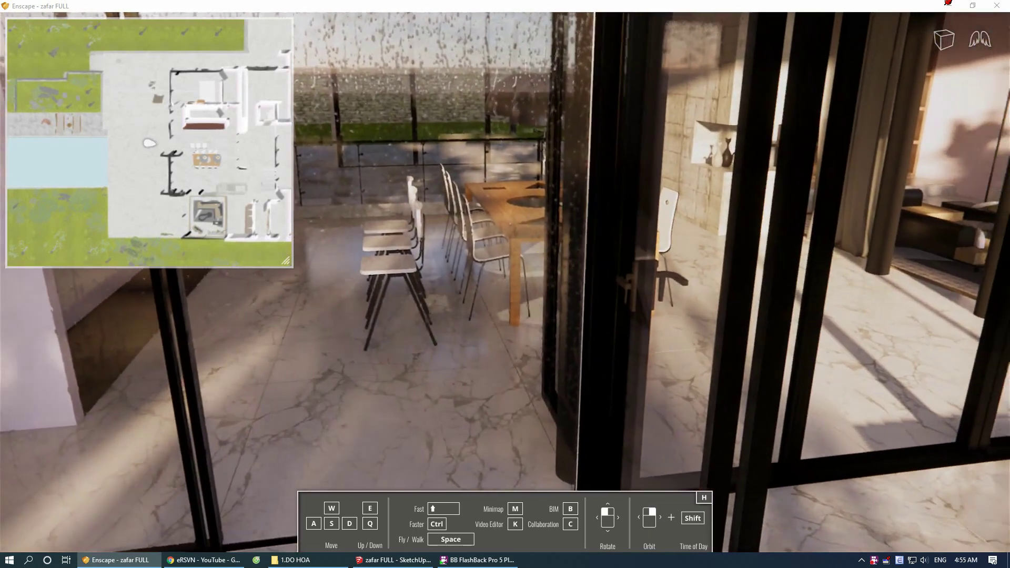
{"action": "mouse_move", "coordinate": [491, 223]}
{"action": "left_mouse_down"}
{"action": "mouse_move", "coordinate": [471, 289]}
{"action": "mouse_move", "coordinate": [466, 547]}
{"action": "left_mouse_up"}
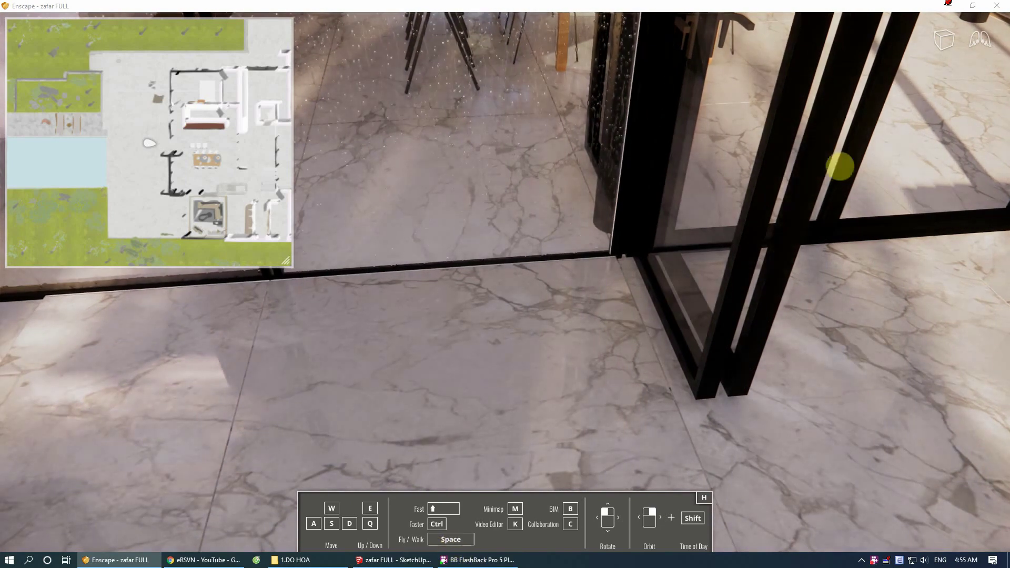
Step: Synchronize Enscape to SketchUp's saved exterior camera and show the villa and pool full screen
{"action": "left_click", "coordinate": [973, 7]}
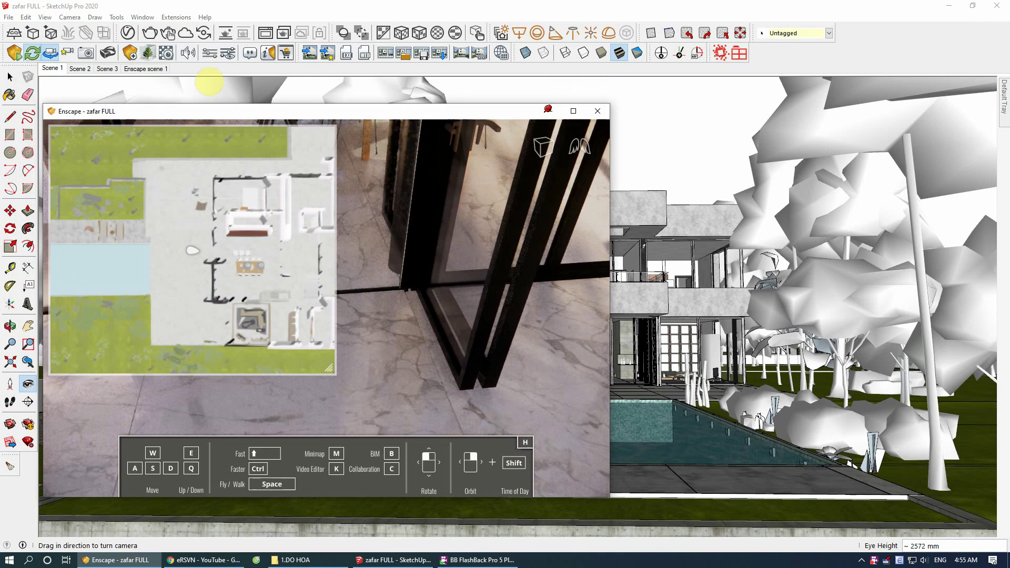
{"action": "left_click", "coordinate": [50, 52]}
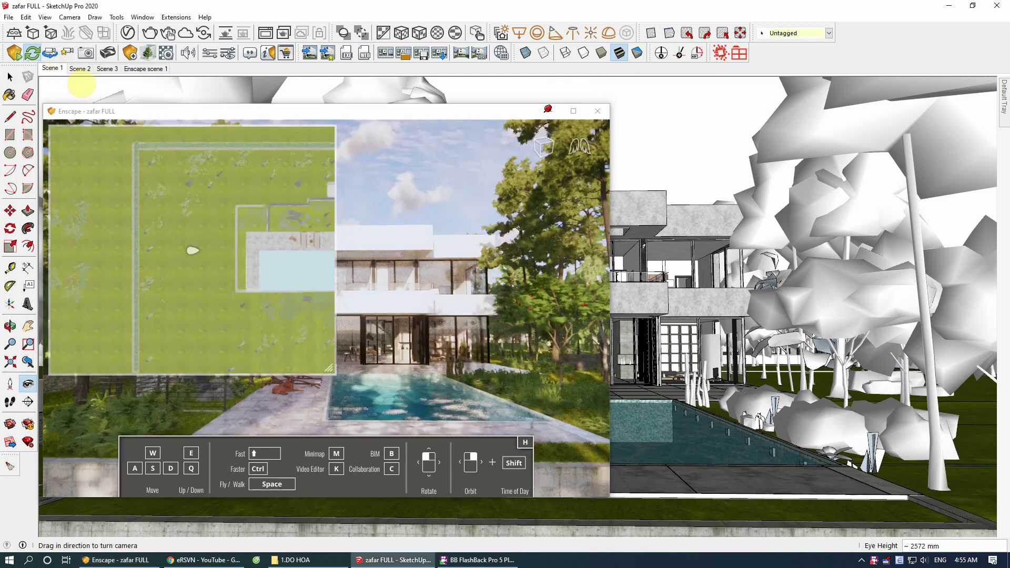
{"action": "left_click", "coordinate": [574, 110]}
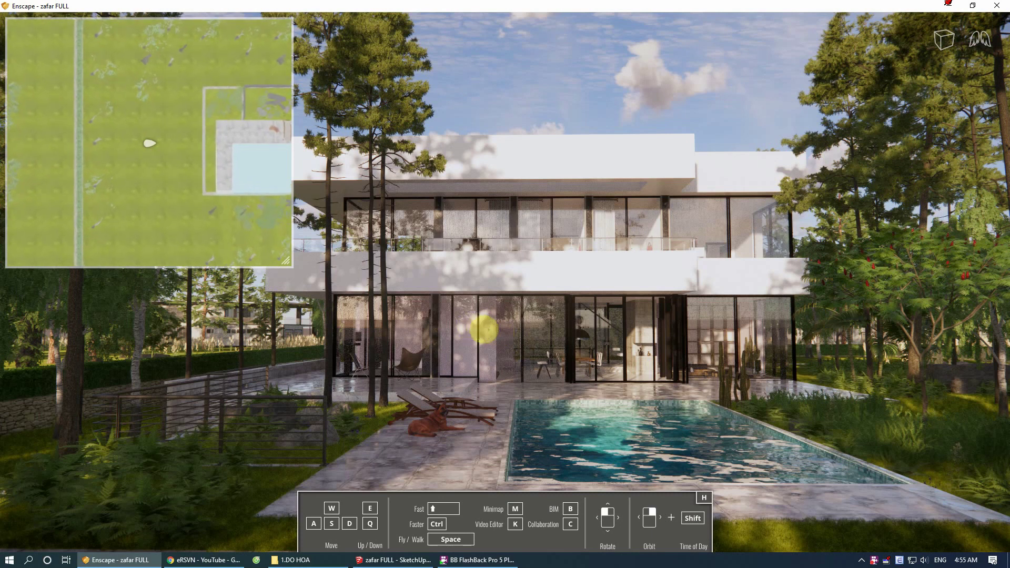
Step: Fly past the pool, through the villa's glazing into the interior, then back out
{"action": "key", "text": "w"}
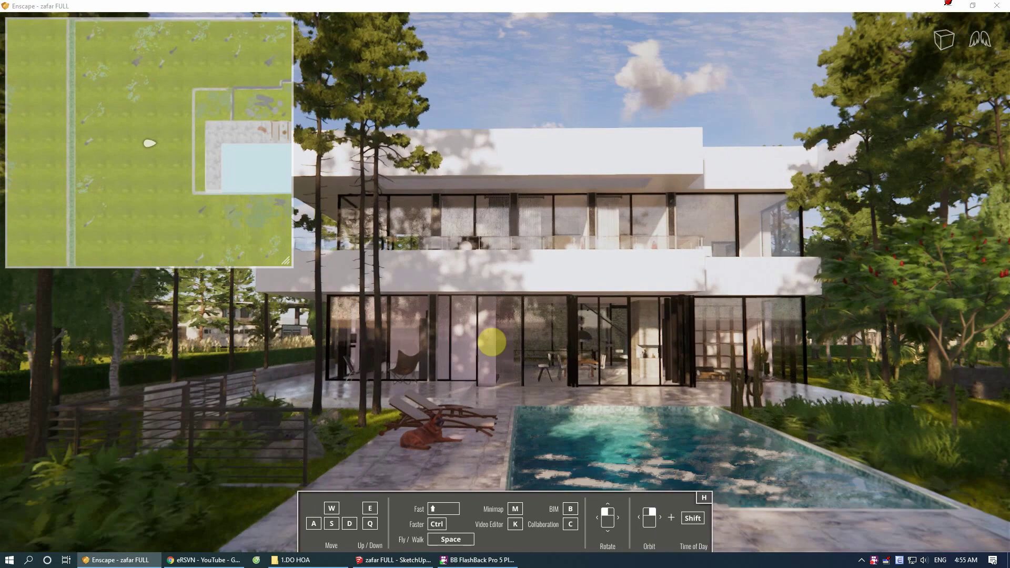
{"action": "key", "text": "w"}
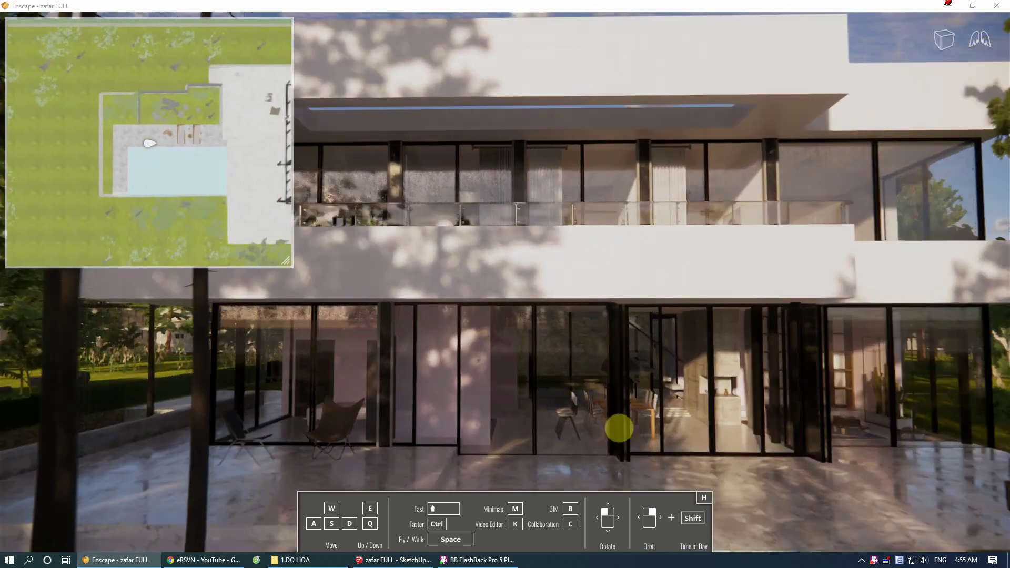
{"action": "key", "text": "w"}
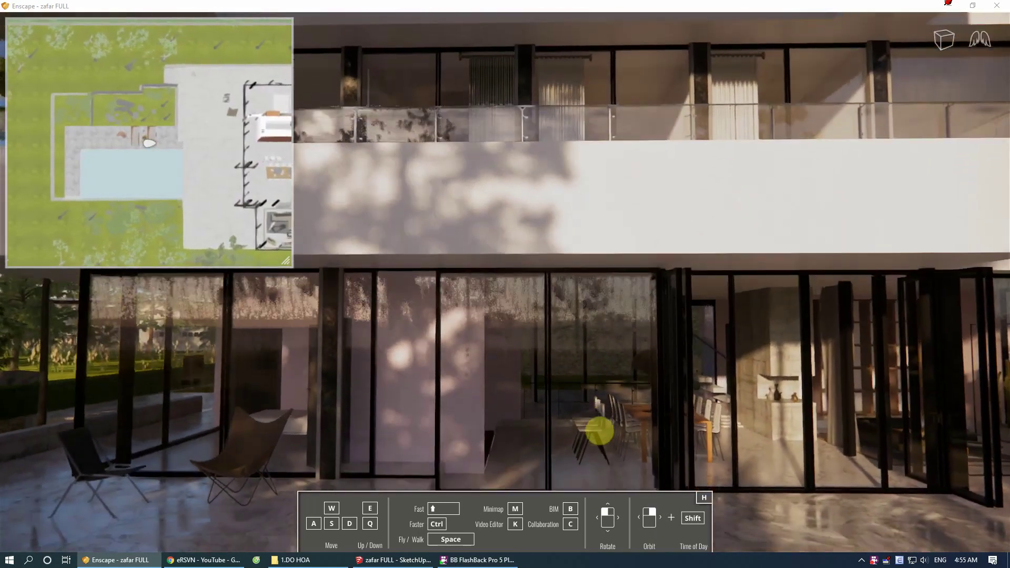
{"action": "key", "text": "w"}
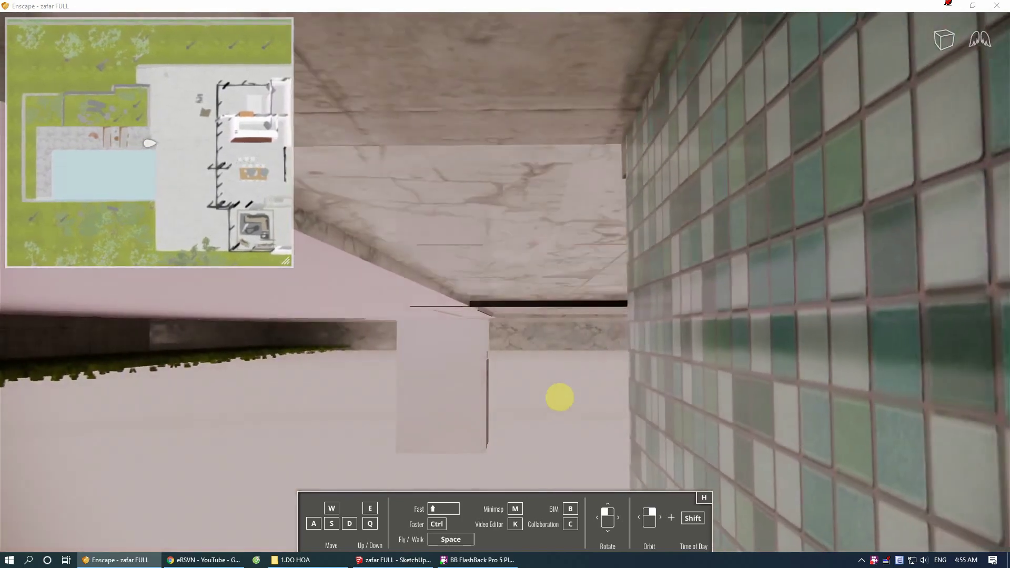
{"action": "key", "text": "w"}
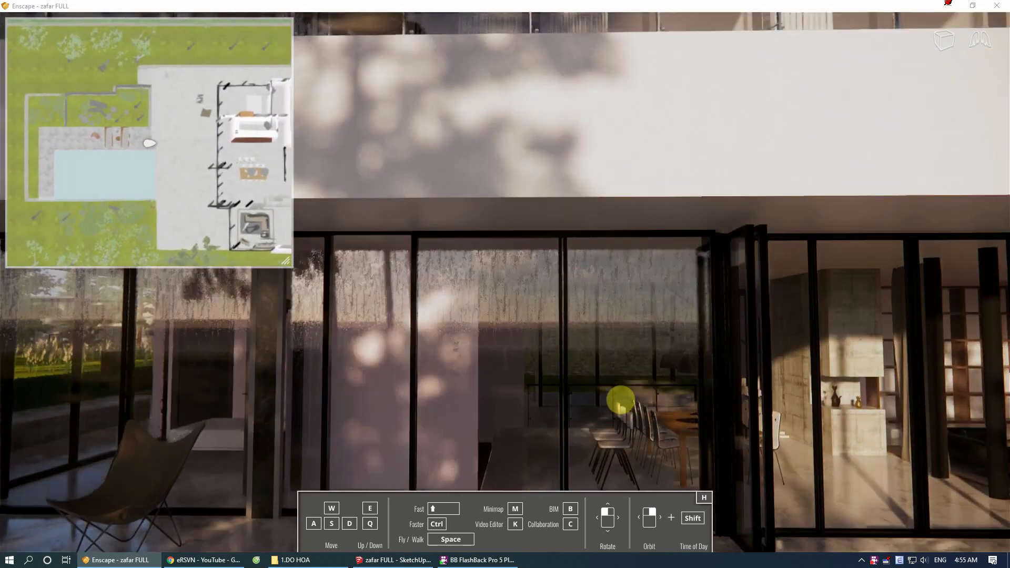
{"action": "key", "text": "w"}
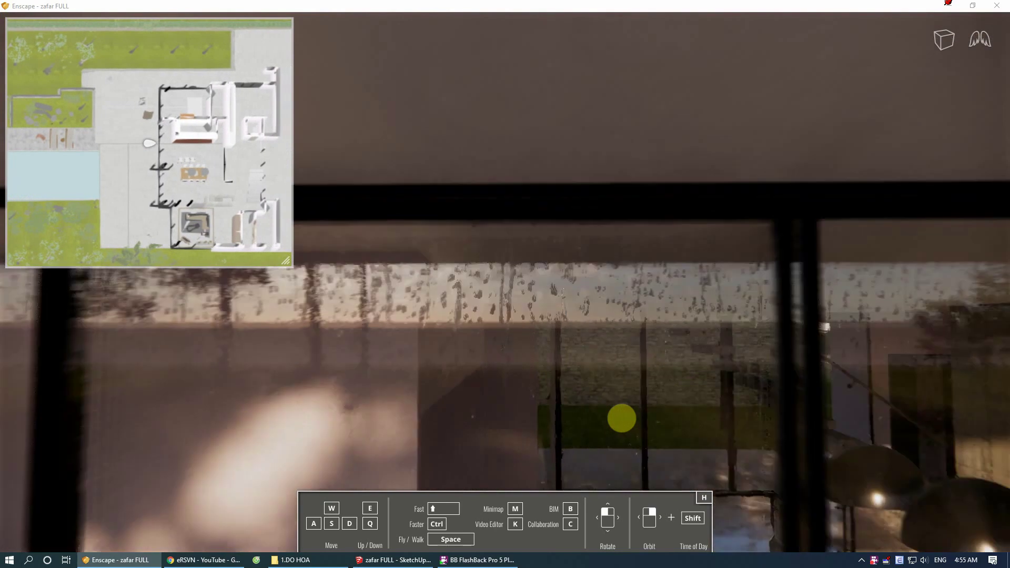
{"action": "key", "text": "w"}
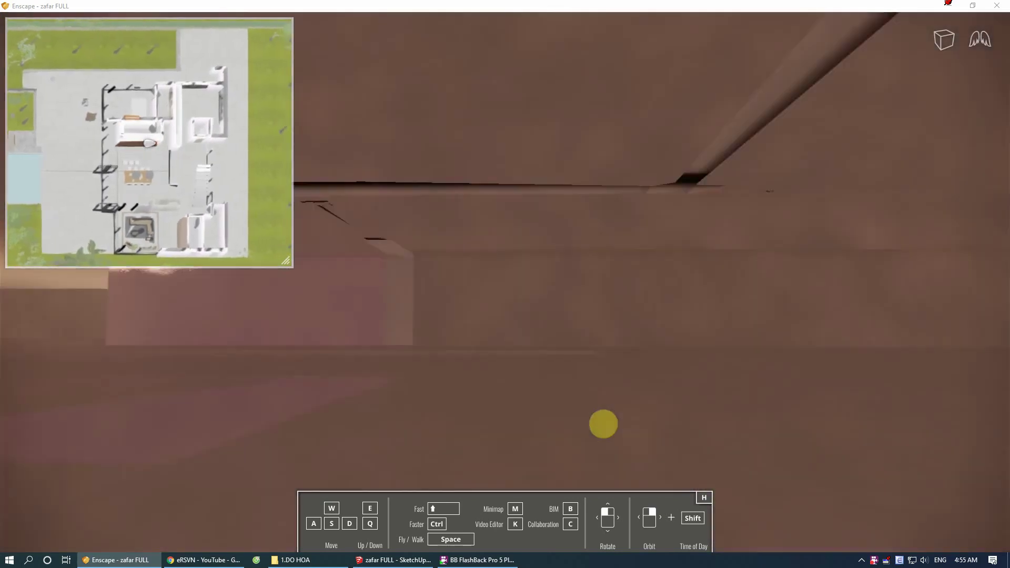
{"action": "key", "text": "s"}
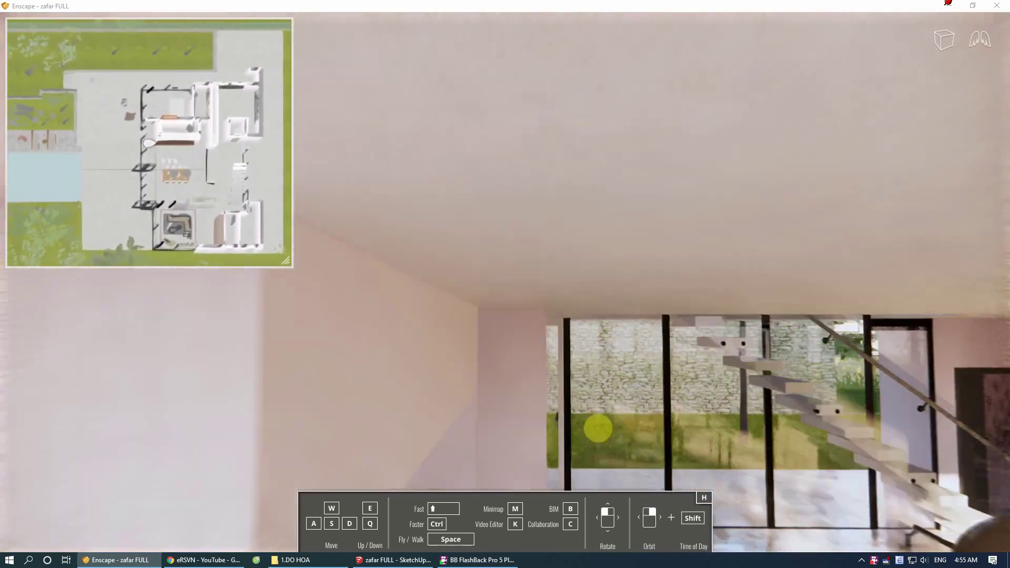
{"action": "key", "text": "s"}
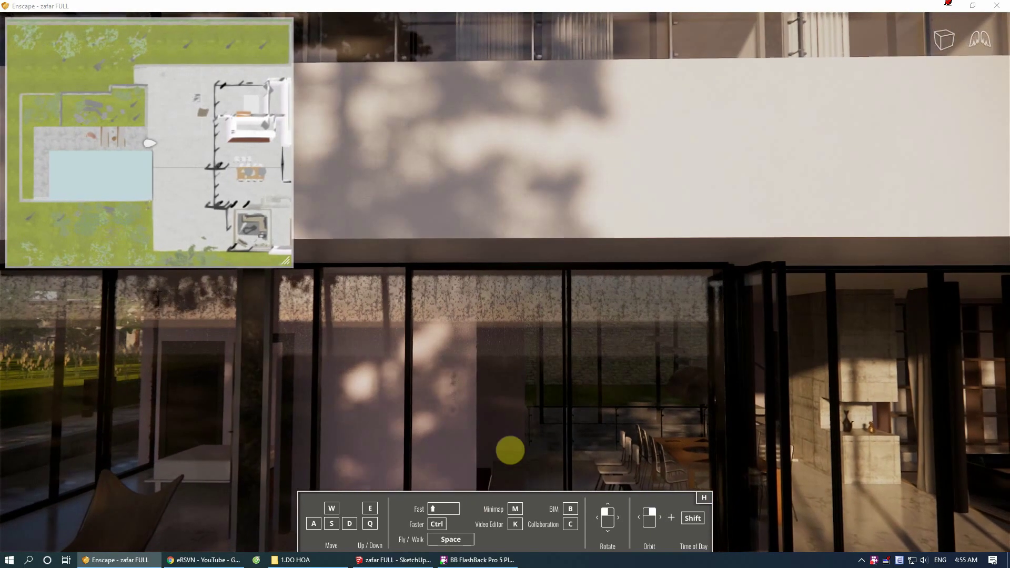
Step: Switch to ground-level walk mode and walk on the terrace facing the dining-room glass doors
{"action": "key", "text": "space"}
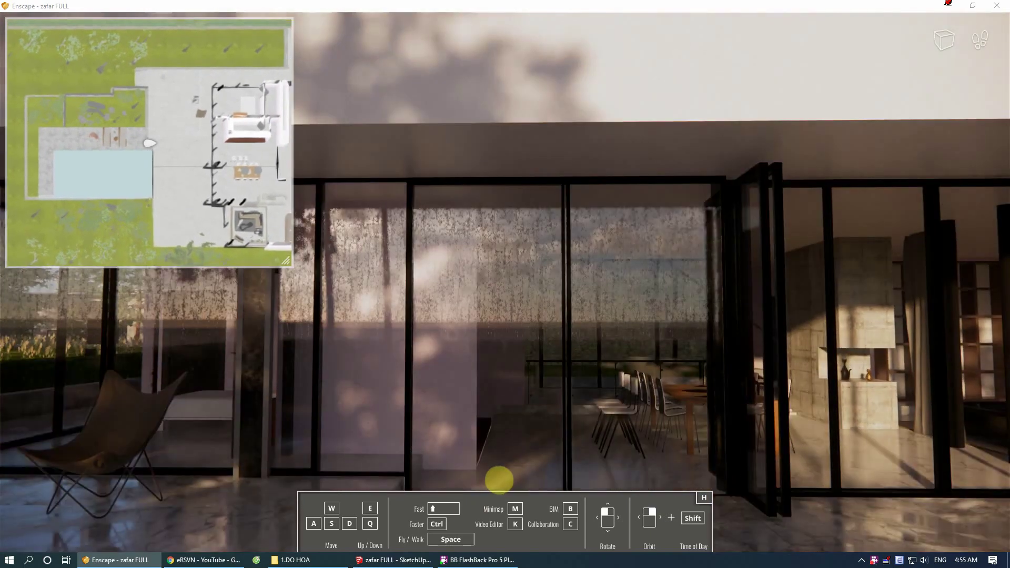
{"action": "mouse_move", "coordinate": [562, 394]}
{"action": "left_mouse_down"}
{"action": "mouse_move", "coordinate": [541, 352]}
{"action": "mouse_move", "coordinate": [500, 384]}
{"action": "mouse_move", "coordinate": [565, 386]}
{"action": "left_mouse_up"}
{"action": "key", "text": "w"}
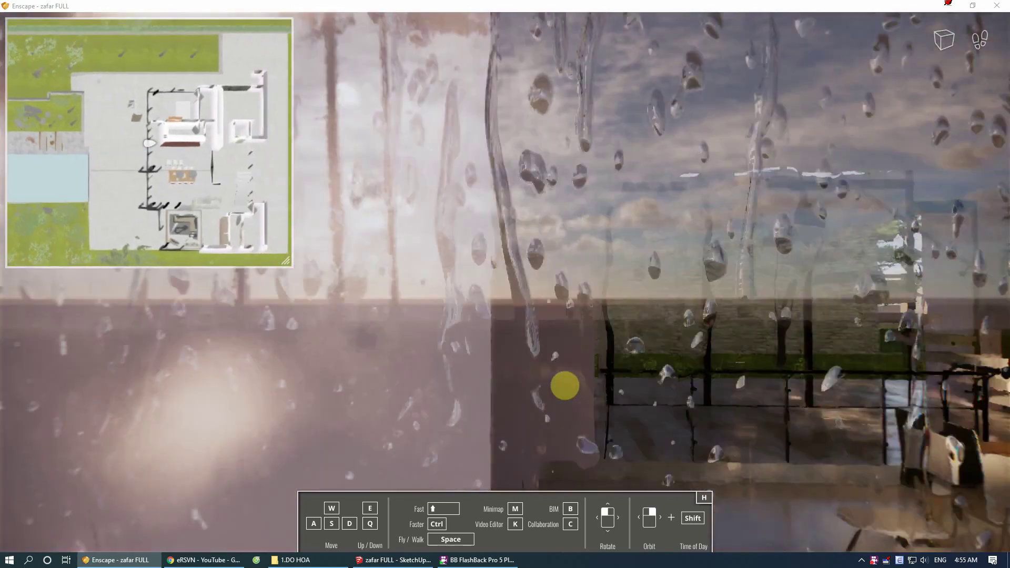
{"action": "key", "text": "s"}
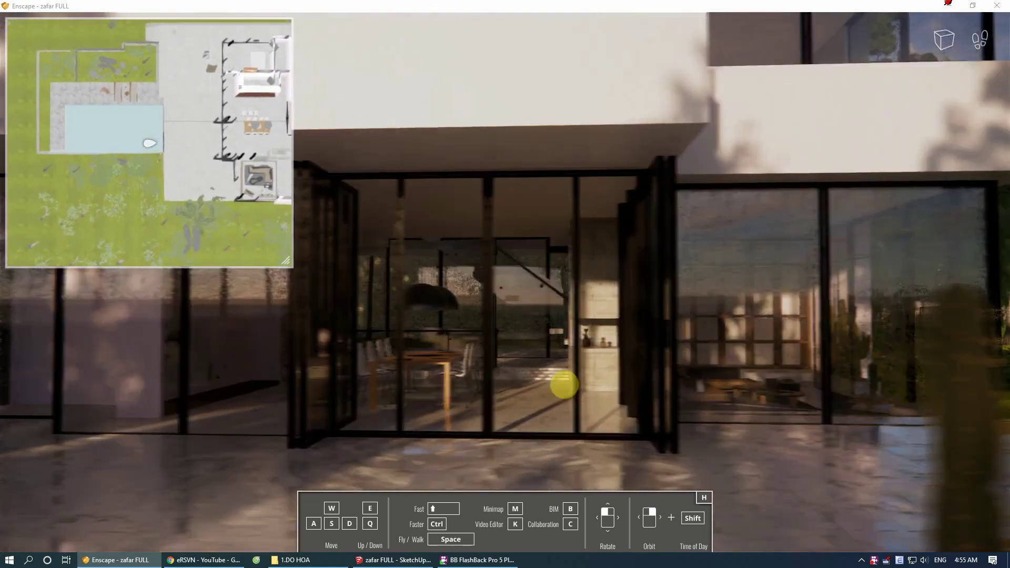
{"action": "mouse_move", "coordinate": [564, 386]}
{"action": "left_mouse_down"}
{"action": "mouse_move", "coordinate": [595, 465]}
{"action": "mouse_move", "coordinate": [532, 416]}
{"action": "left_mouse_up"}
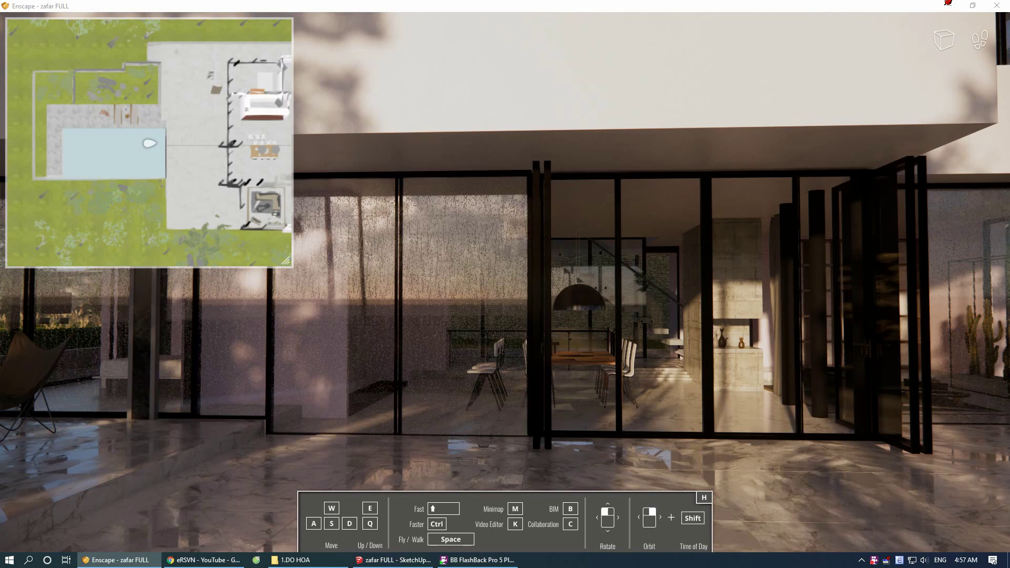
Step: Turn the view toward the glazed dining room and open the Video Editor
{"action": "left_click_drag", "start_coordinate": [505, 369], "coordinate": [547, 368]}
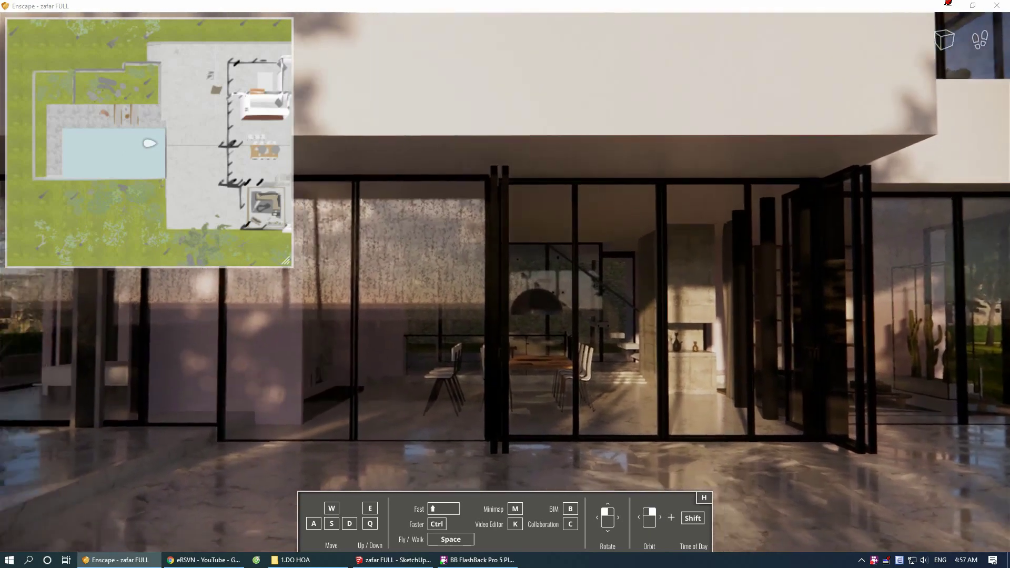
{"action": "left_click_drag", "start_coordinate": [558, 416], "coordinate": [521, 426]}
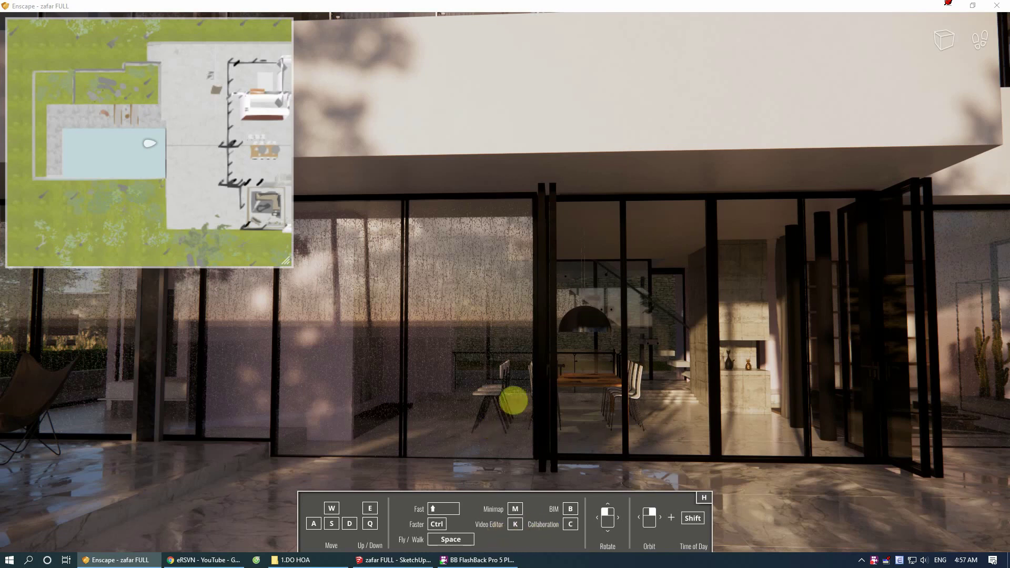
{"action": "key", "text": "k"}
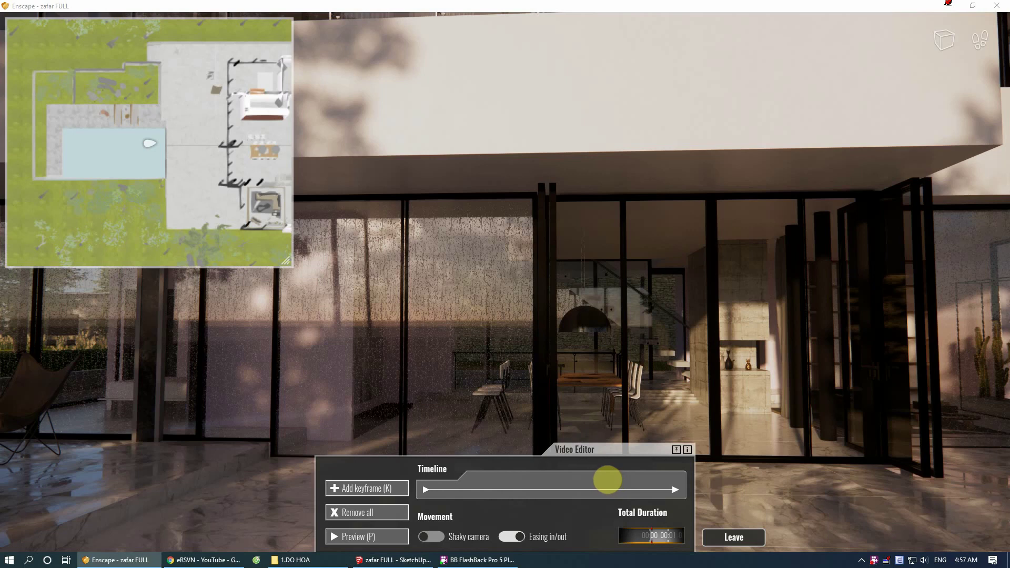
Step: Close the Video Editor, toggle the navigation help, and restore Enscape to a smaller window
{"action": "key", "text": "k"}
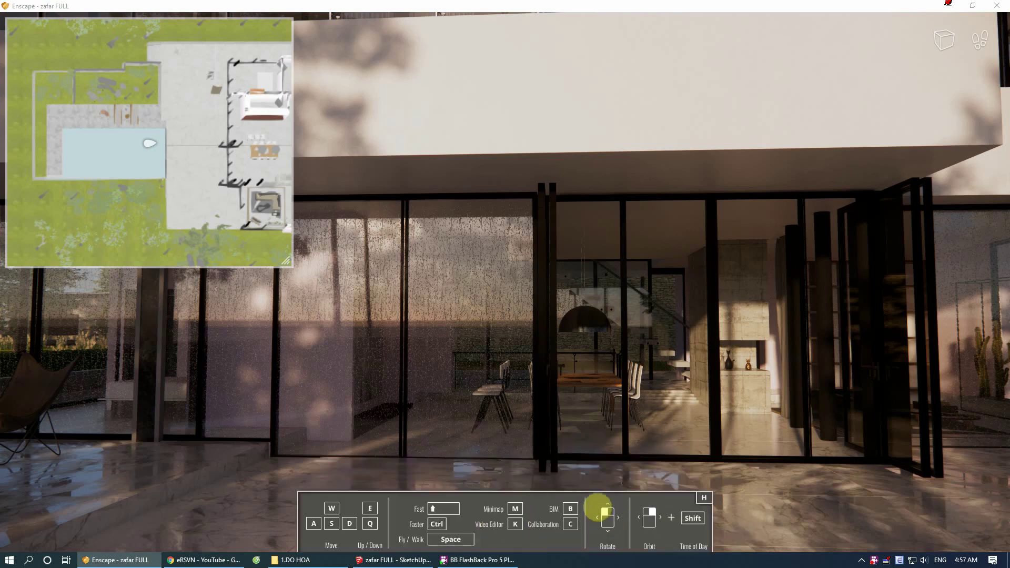
{"action": "key", "text": "h"}
{"action": "key", "text": "h"}
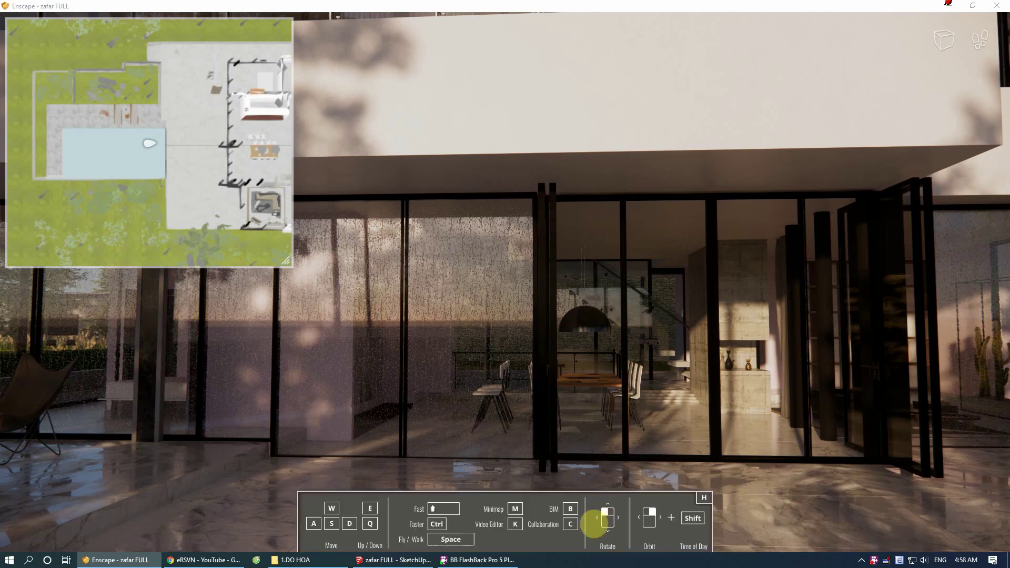
{"action": "key", "text": "h"}
{"action": "left_click", "coordinate": [973, 6]}
{"action": "key", "text": "h"}
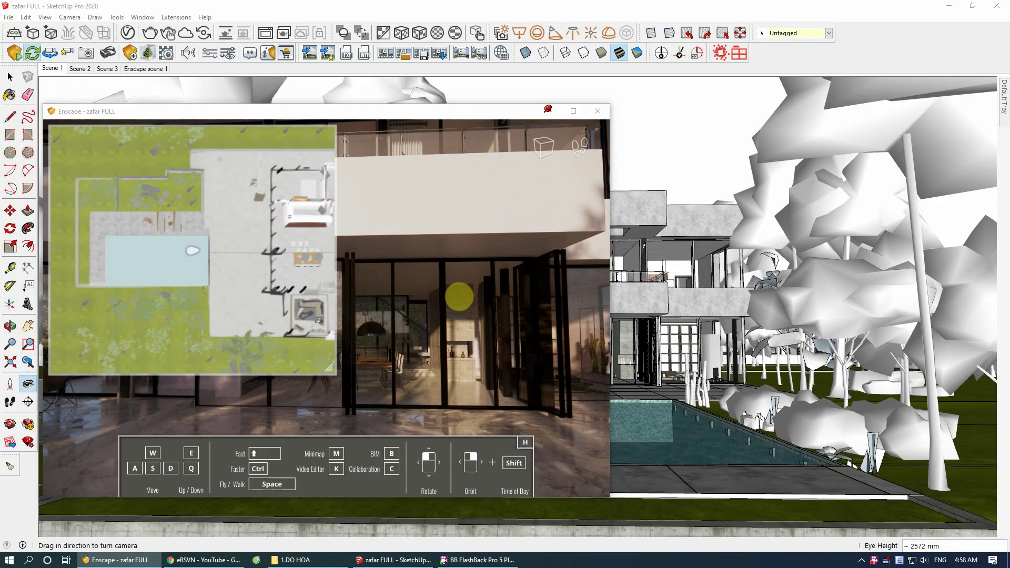